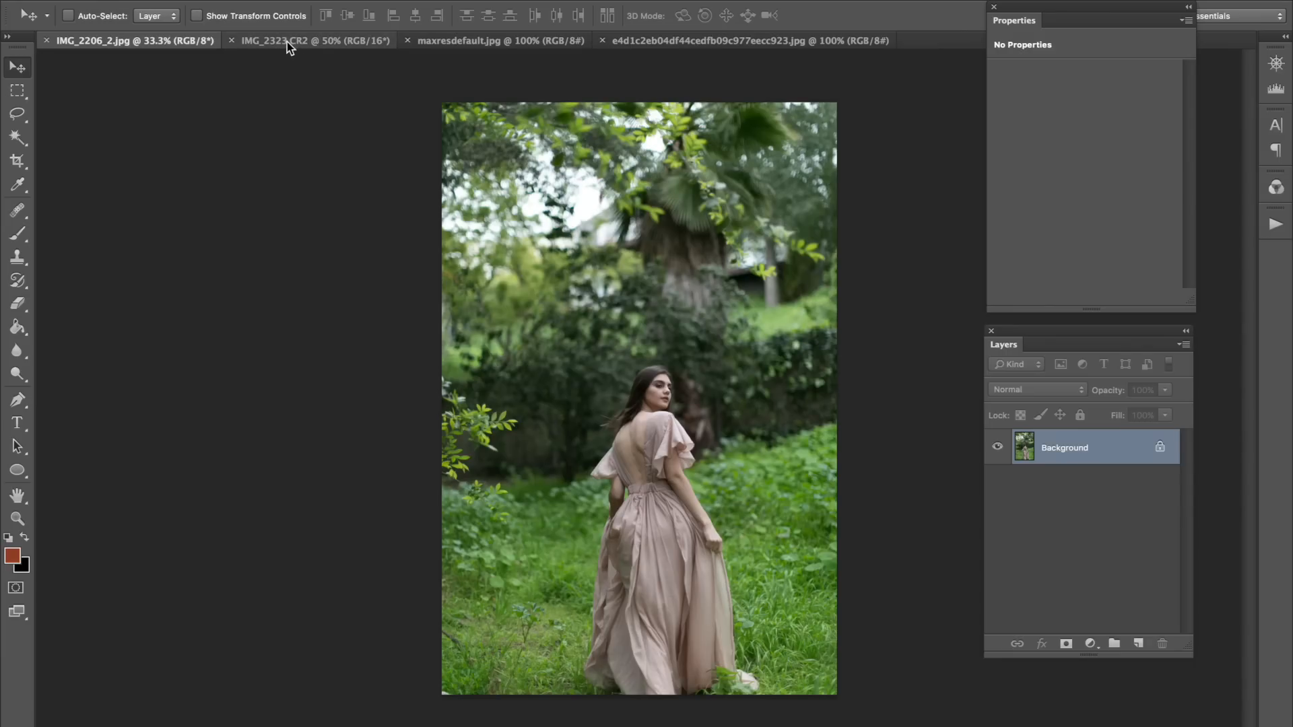
Copy the whole IMG_2323.CR2 photo into IMG_2206_2.jpg as a new layer and position it over the lower part of the picture.
{"action": "left_click", "coordinate": [286, 43]}
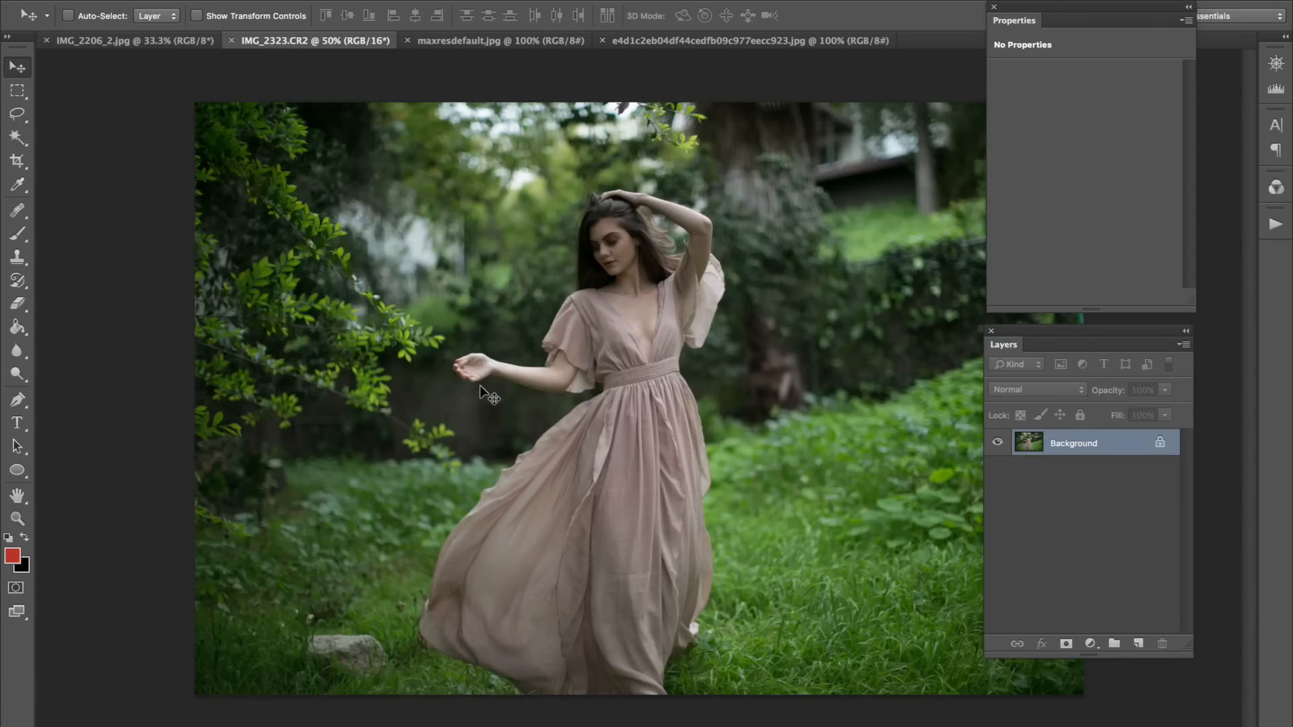
{"action": "left_click", "coordinate": [205, 45]}
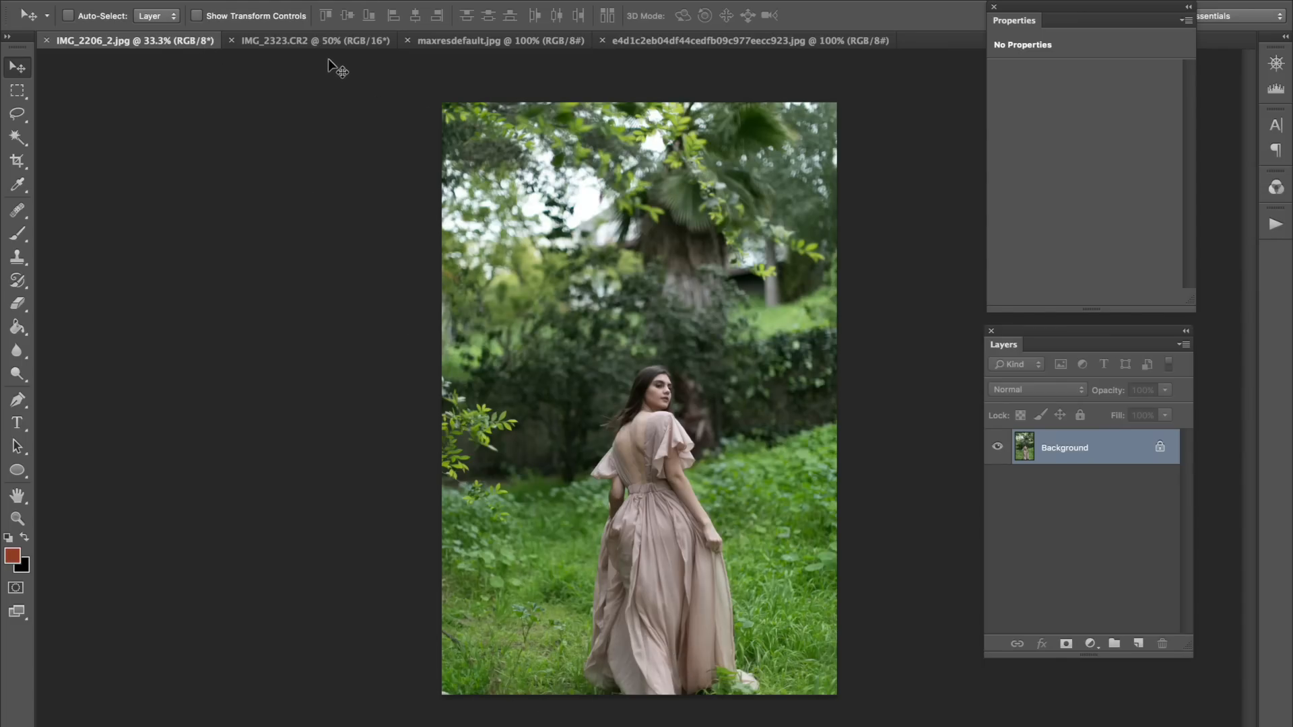
{"action": "left_click", "coordinate": [337, 41]}
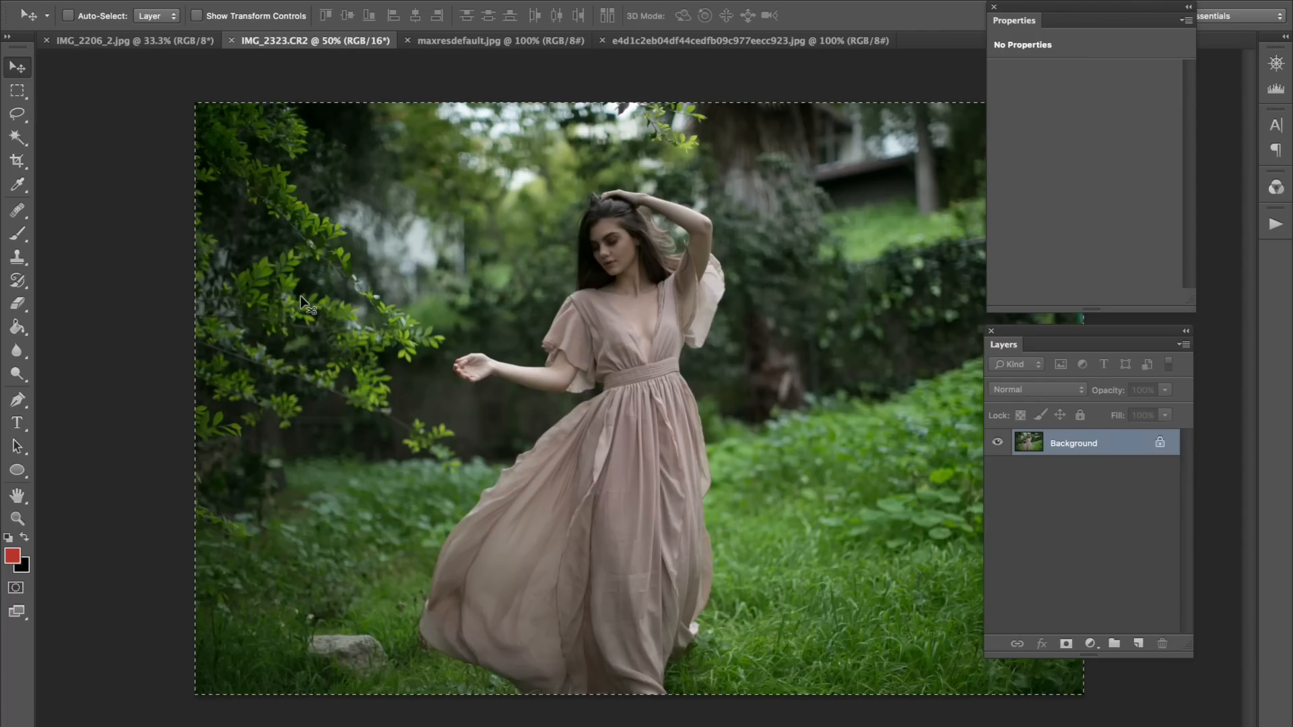
{"action": "key", "text": "ctrl+a"}
{"action": "key", "text": "ctrl+d"}
{"action": "left_click", "coordinate": [119, 42]}
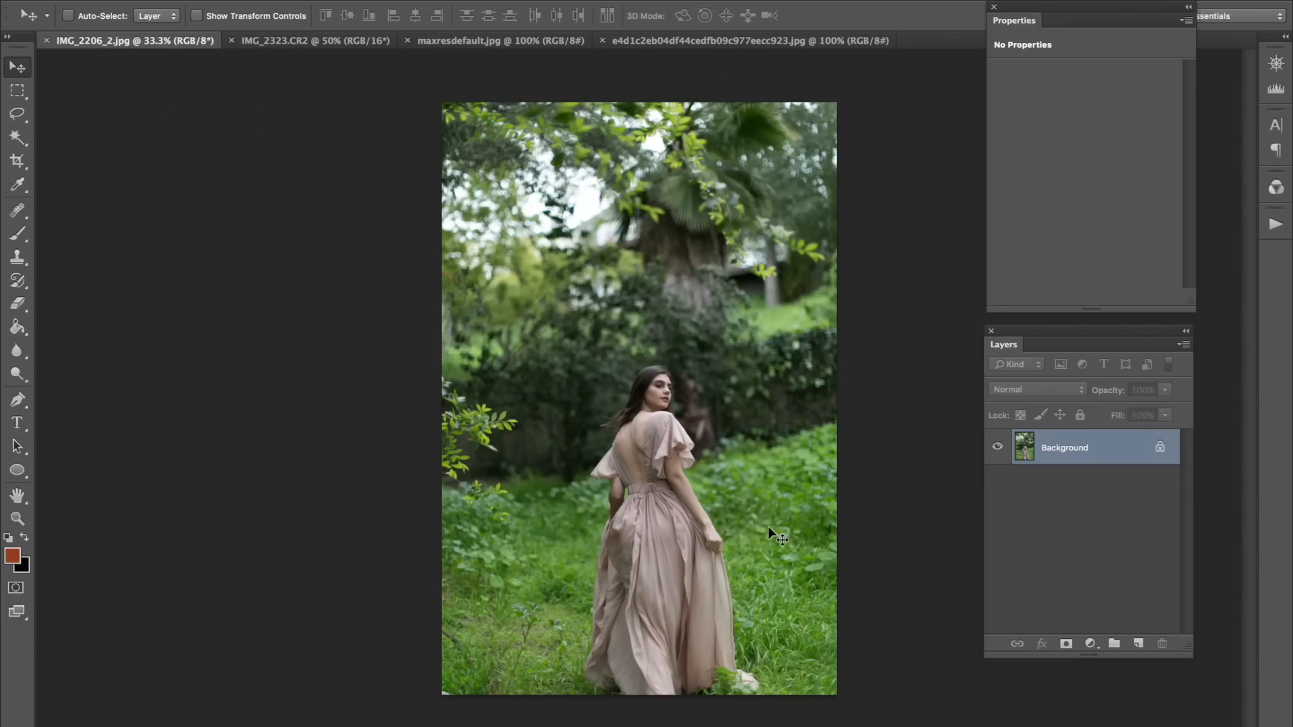
{"action": "key", "text": "super+v"}
{"action": "left_click_drag", "start_coordinate": [757, 357], "coordinate": [652, 467]}
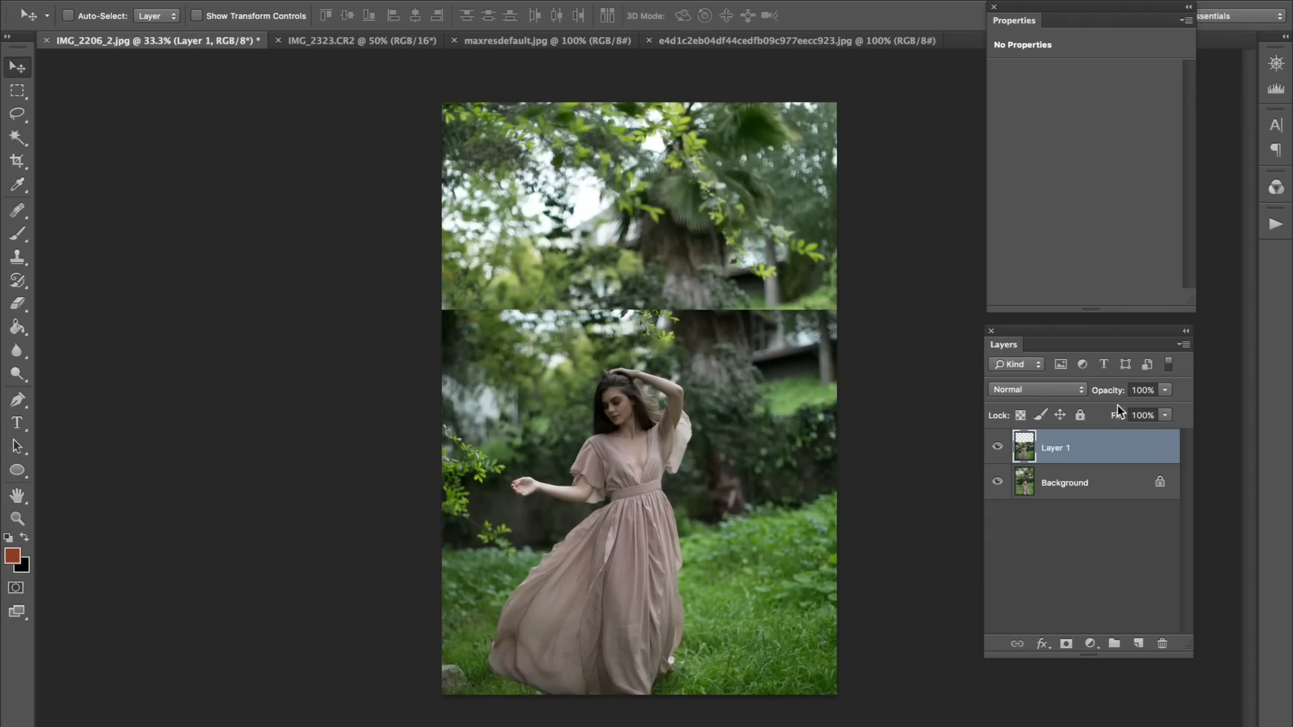
Lower Layer 1's opacity to 48% and move it so its dress waist lines up with the woman in the background photo.
{"action": "left_click_drag", "start_coordinate": [1113, 394], "coordinate": [1057, 398]}
{"action": "key", "text": "ctrl+plus"}
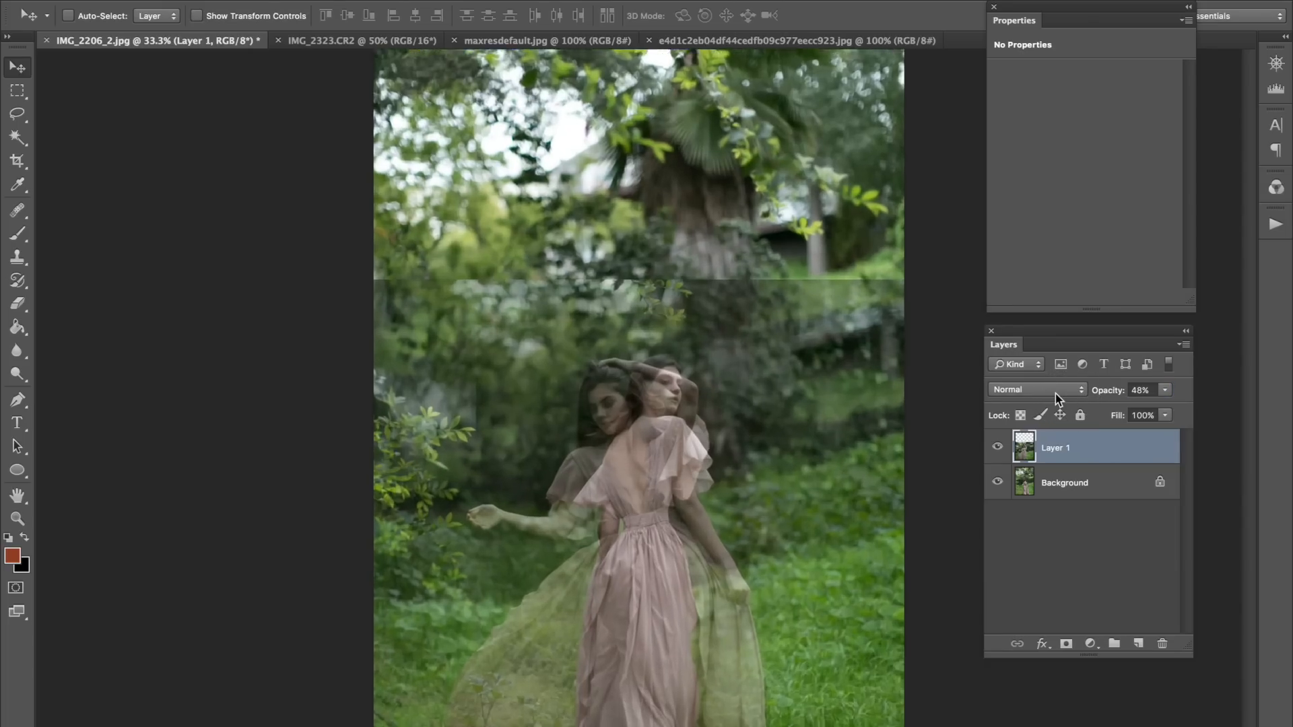
{"action": "left_click_drag", "start_coordinate": [700, 447], "coordinate": [721, 177]}
{"action": "left_click_drag", "start_coordinate": [681, 364], "coordinate": [697, 350]}
{"action": "key", "text": "ctrl+plus"}
{"action": "key", "text": "ctrl+plus"}
{"action": "left_click_drag", "start_coordinate": [768, 226], "coordinate": [705, 154]}
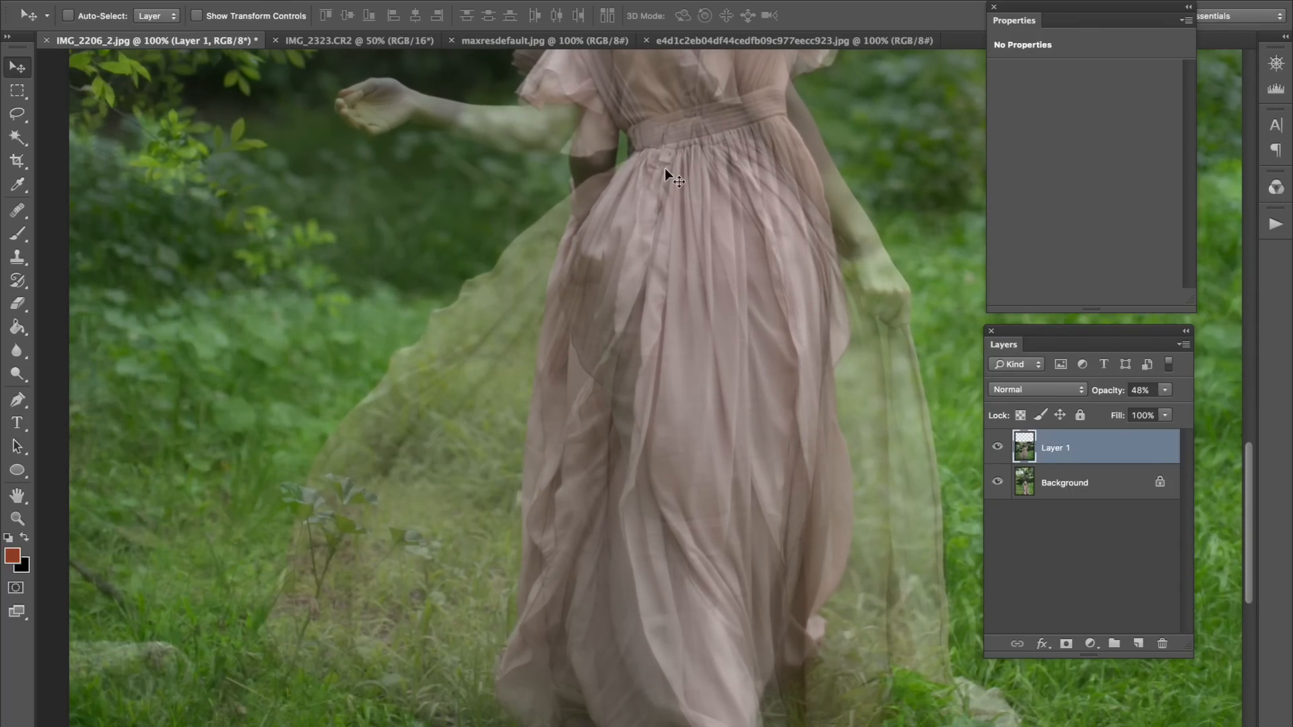
{"action": "key", "text": "ctrl+minus"}
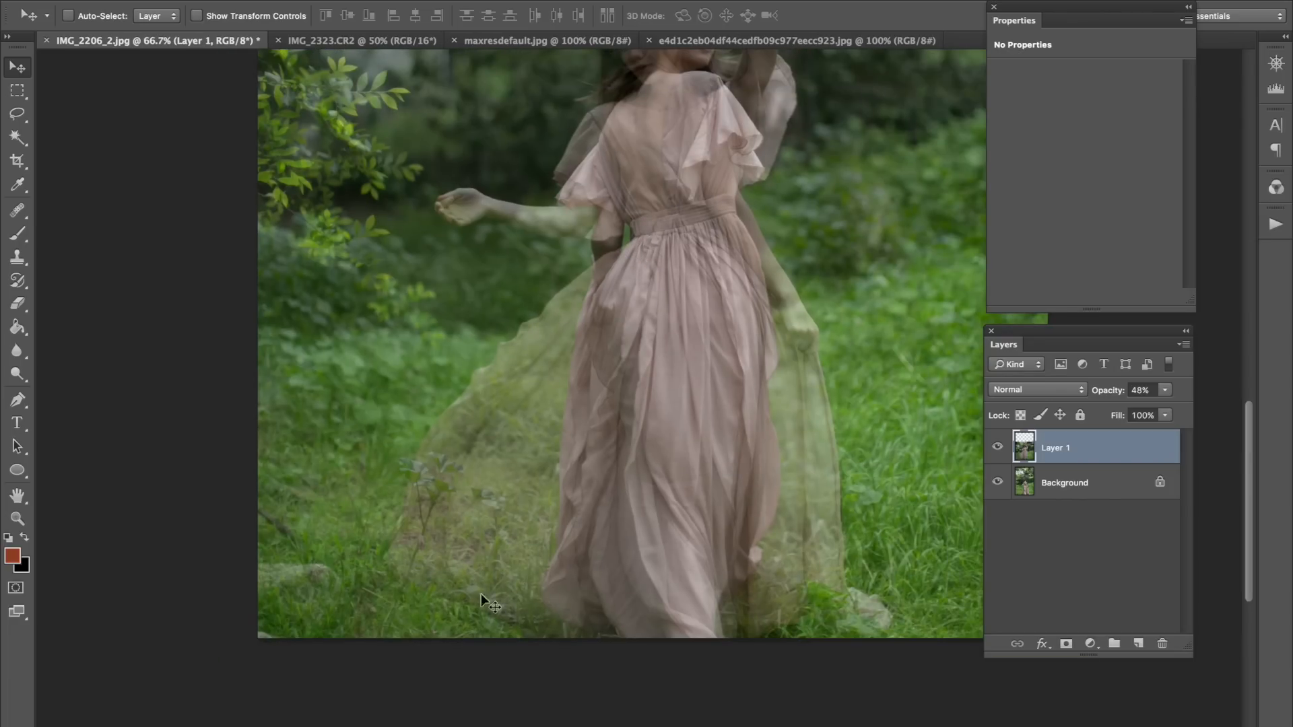
{"action": "key", "text": "ctrl+minus"}
Add a layer mask to Layer 1 and invert it to black to hide the pasted photo.
{"action": "left_click", "coordinate": [1066, 644]}
{"action": "key", "text": "b"}
{"action": "key", "text": "d"}
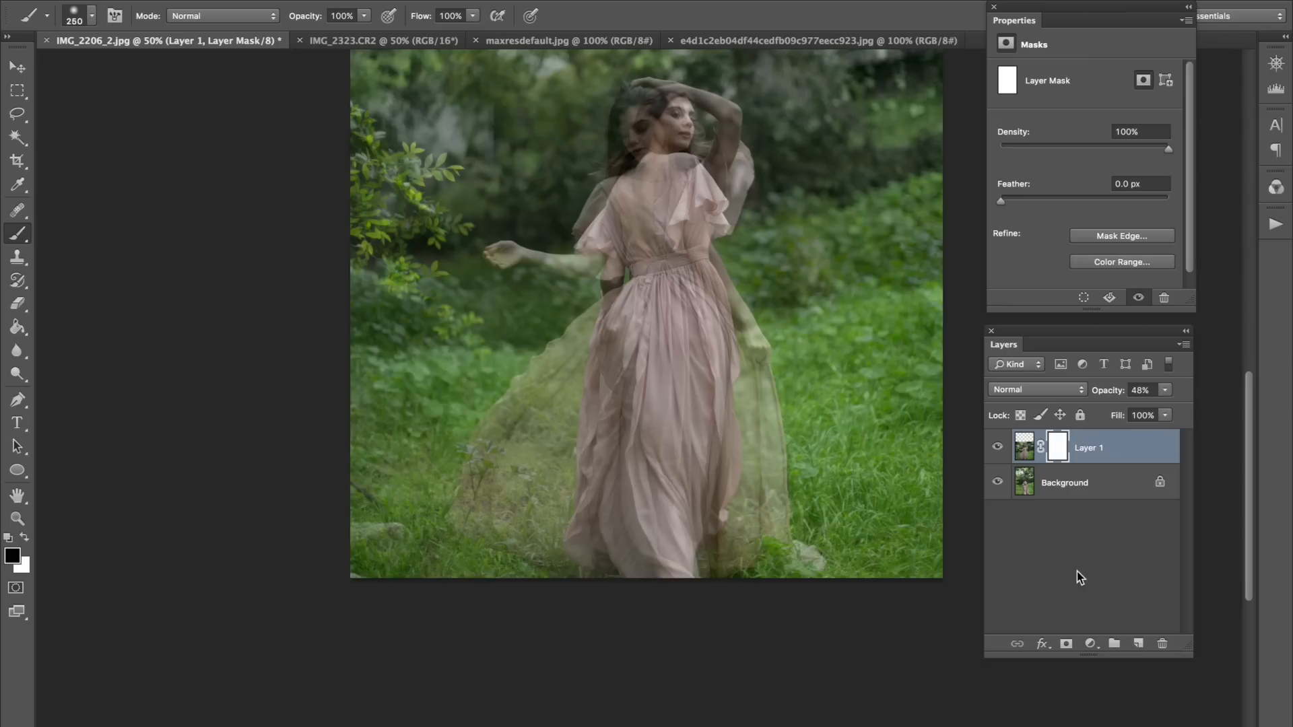
{"action": "key", "text": "ctrl+i"}
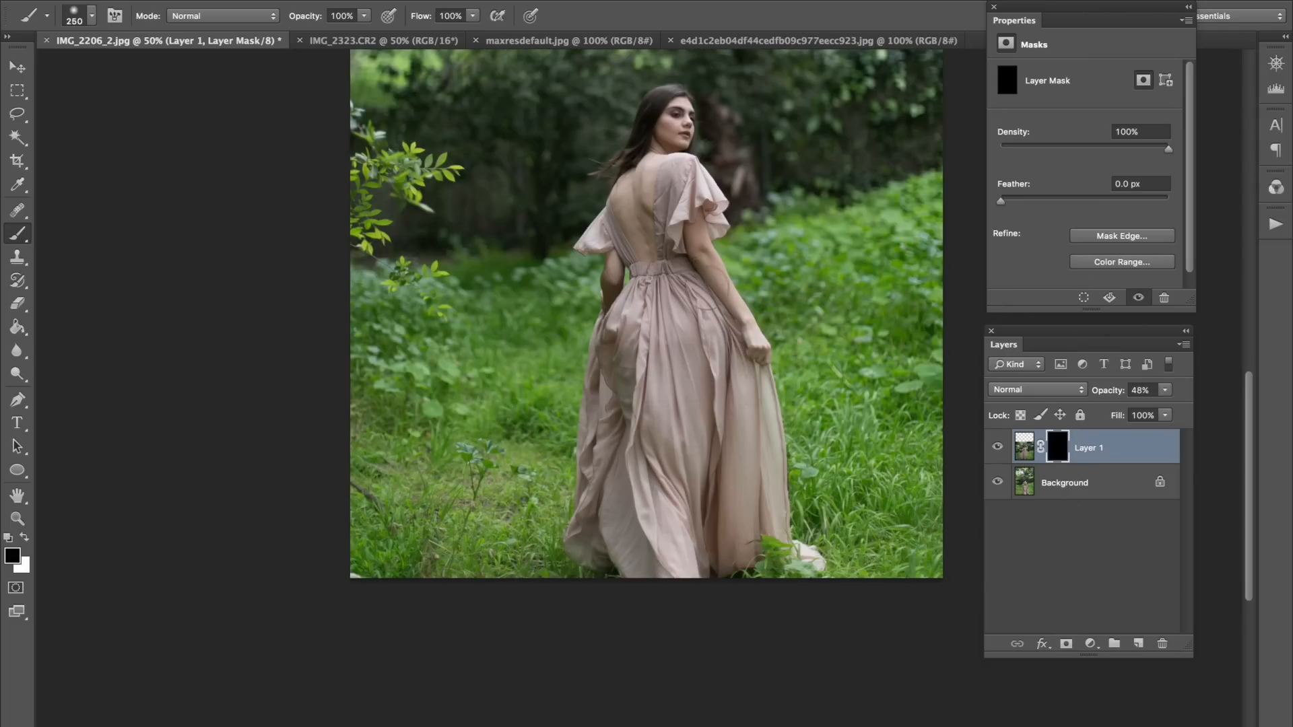
Paint white on Layer 1's mask with a 175 px brush to reveal a first strip of flowing fabric left of the skirt.
{"action": "key", "text": "bracketleft"}
{"action": "key", "text": "x"}
{"action": "key", "text": "bracketleft"}
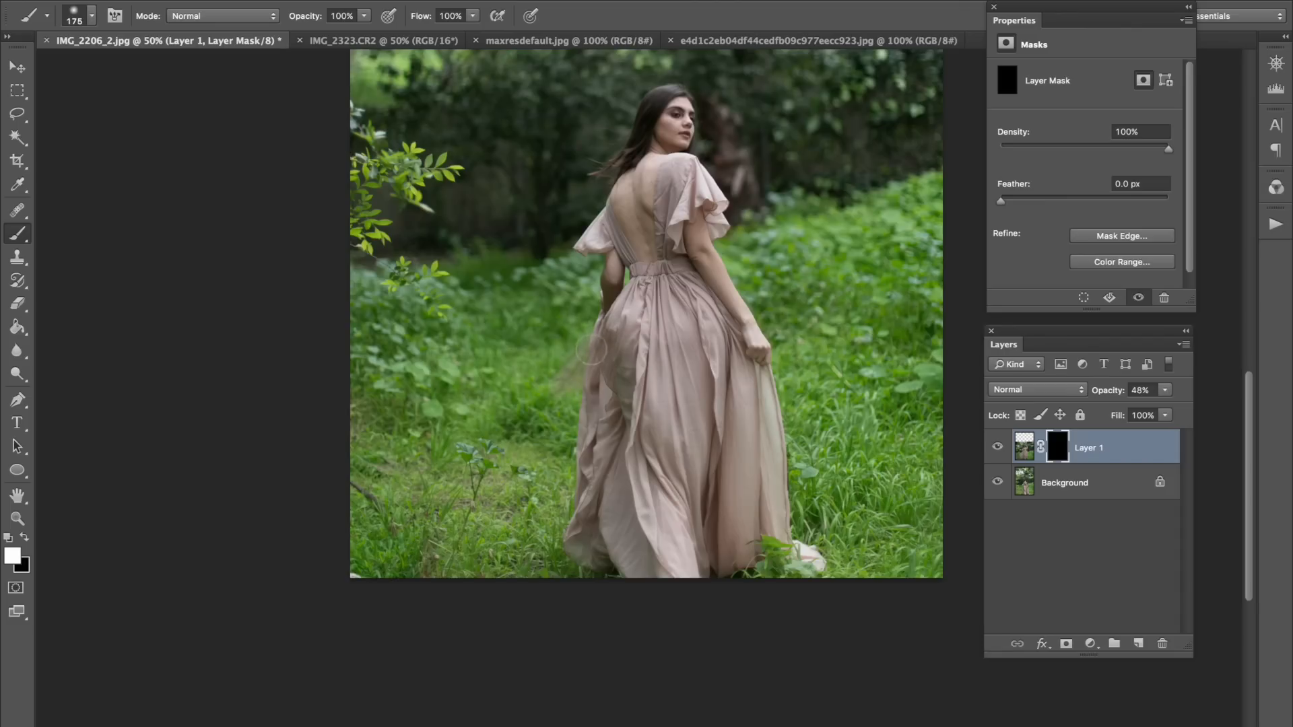
{"action": "left_click_drag", "start_coordinate": [592, 347], "coordinate": [528, 423]}
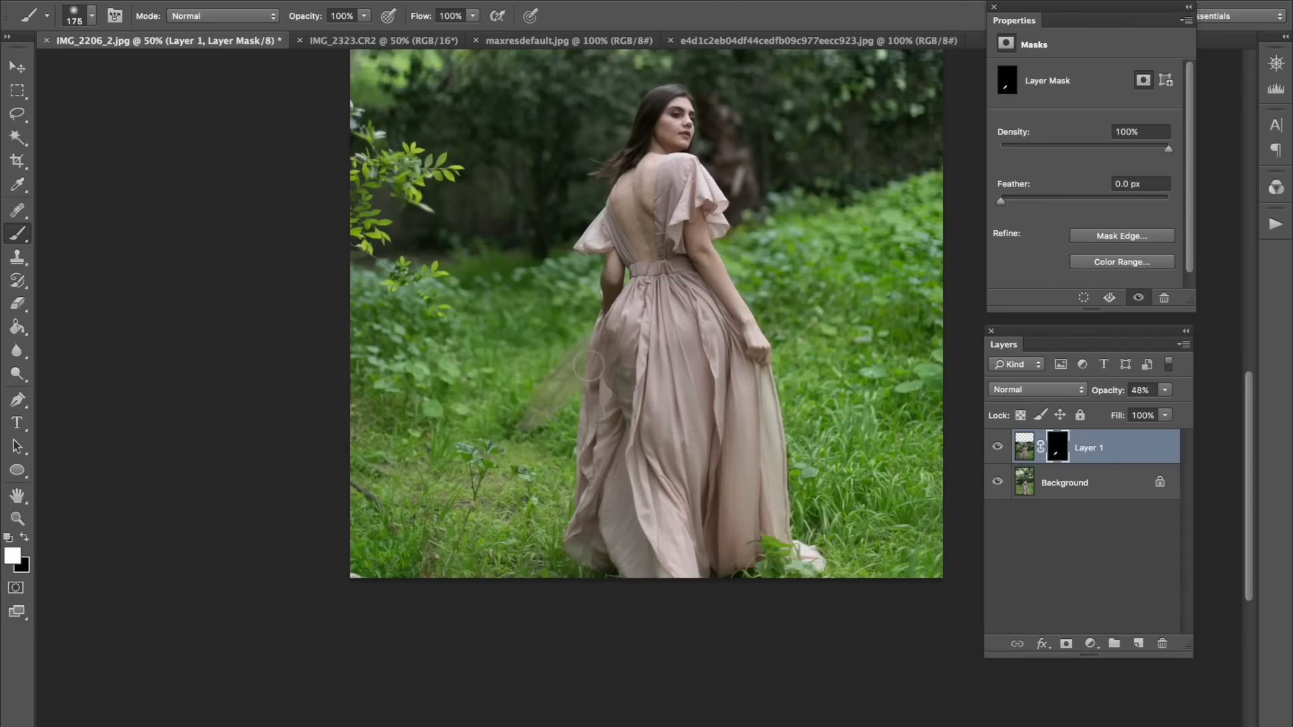
Raise Layer 1's opacity to 99% and paint in the rest of the flowing skirt on the left side.
{"action": "left_click", "coordinate": [1103, 391]}
{"action": "left_click_drag", "start_coordinate": [1104, 393], "coordinate": [1201, 400]}
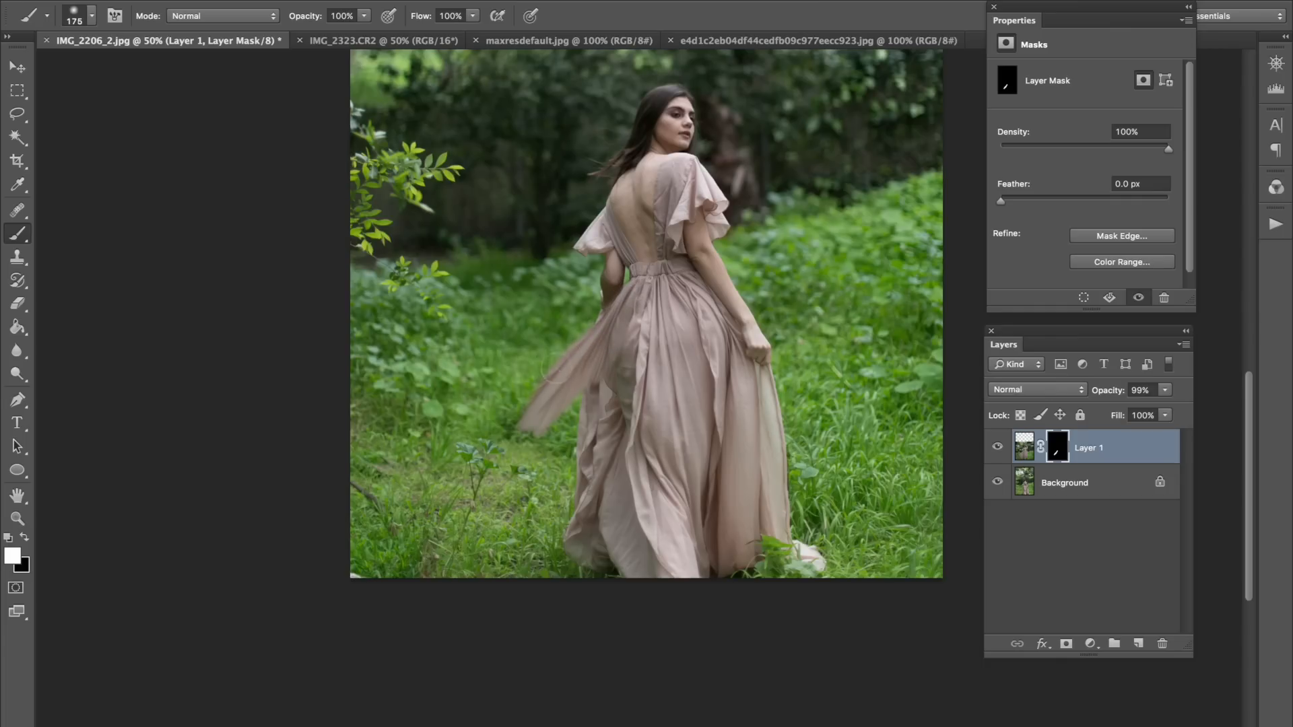
{"action": "mouse_move", "coordinate": [565, 337]}
{"action": "left_mouse_down"}
{"action": "mouse_move", "coordinate": [508, 384]}
{"action": "mouse_move", "coordinate": [506, 419]}
{"action": "mouse_move", "coordinate": [464, 459]}
{"action": "mouse_move", "coordinate": [473, 503]}
{"action": "mouse_move", "coordinate": [450, 528]}
{"action": "mouse_move", "coordinate": [512, 526]}
{"action": "mouse_move", "coordinate": [472, 534]}
{"action": "mouse_move", "coordinate": [567, 538]}
{"action": "mouse_move", "coordinate": [579, 553]}
{"action": "mouse_move", "coordinate": [547, 552]}
{"action": "mouse_move", "coordinate": [585, 504]}
{"action": "mouse_move", "coordinate": [509, 510]}
{"action": "mouse_move", "coordinate": [488, 471]}
{"action": "mouse_move", "coordinate": [592, 404]}
{"action": "mouse_move", "coordinate": [622, 353]}
{"action": "left_mouse_up"}
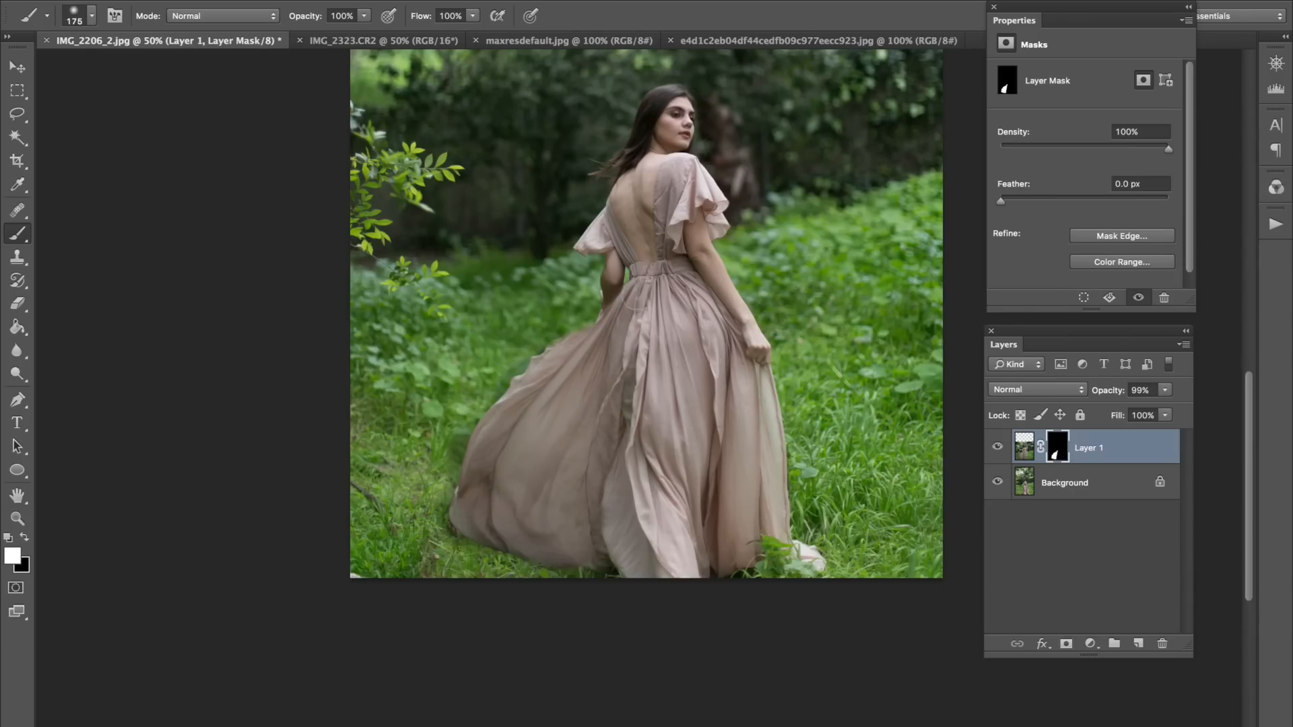
Fill in the skirt's left edge and inner folds on the mask using a 100 px white brush.
{"action": "key", "text": "bracketright"}
{"action": "key", "text": "bracketright"}
{"action": "key", "text": "bracketright"}
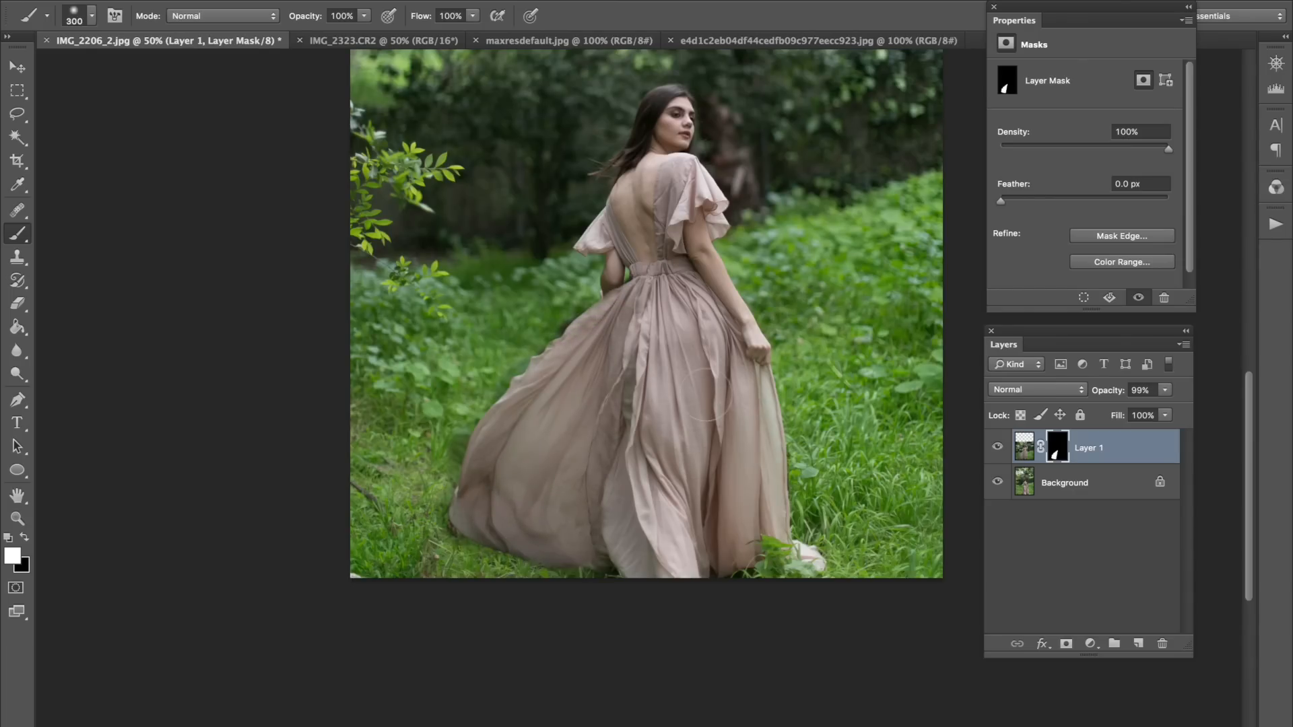
{"action": "key", "text": "super+plus"}
{"action": "key", "text": "super+plus"}
{"action": "left_click_drag", "start_coordinate": [246, 286], "coordinate": [459, 320]}
{"action": "key", "text": "bracketleft"}
{"action": "key", "text": "bracketleft"}
{"action": "key", "text": "bracketleft"}
{"action": "key", "text": "bracketleft"}
{"action": "key", "text": "bracketleft"}
{"action": "key", "text": "bracketleft"}
{"action": "left_click_drag", "start_coordinate": [346, 467], "coordinate": [410, 219]}
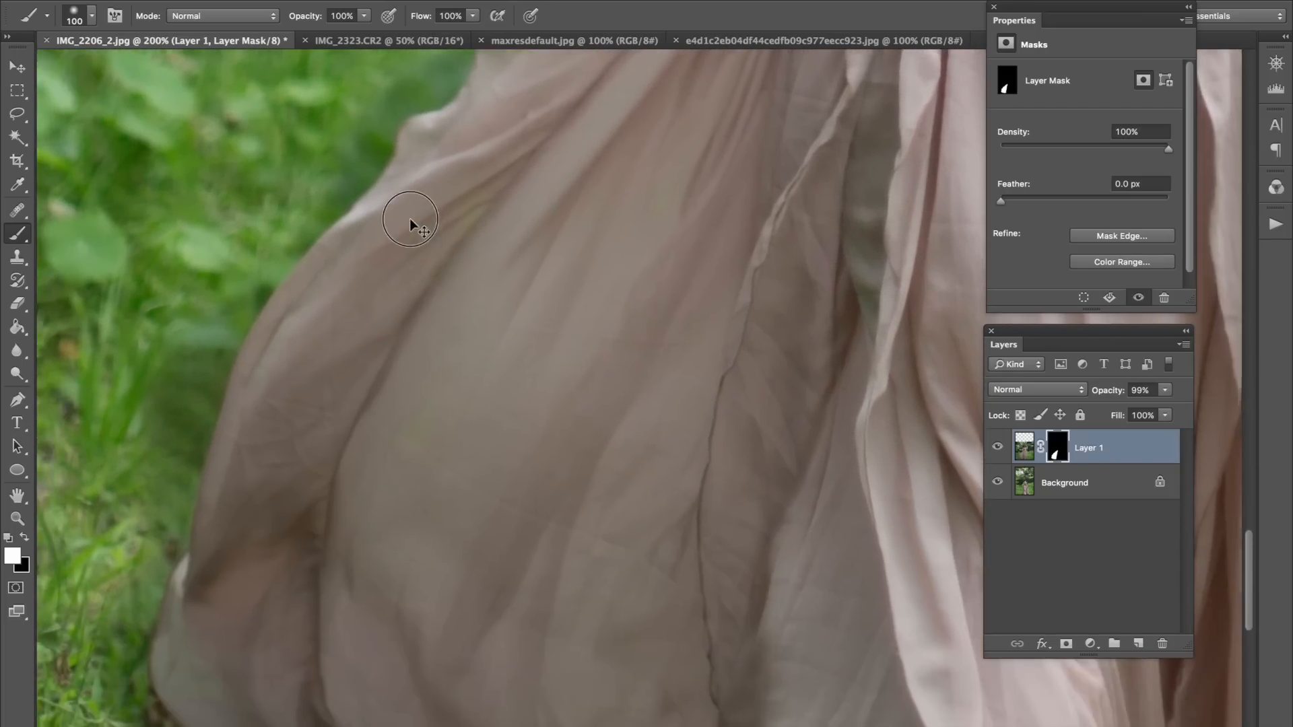
{"action": "left_click_drag", "start_coordinate": [674, 474], "coordinate": [516, 193]}
{"action": "key", "text": "super+minus"}
{"action": "left_click_drag", "start_coordinate": [713, 288], "coordinate": [606, 457]}
Try a black mask stroke near the skirt's central fold with the brush at 53% opacity, and undo it.
{"action": "left_click_drag", "start_coordinate": [363, 16], "coordinate": [327, 42]}
{"action": "left_click", "coordinate": [91, 15]}
{"action": "key", "text": "Return"}
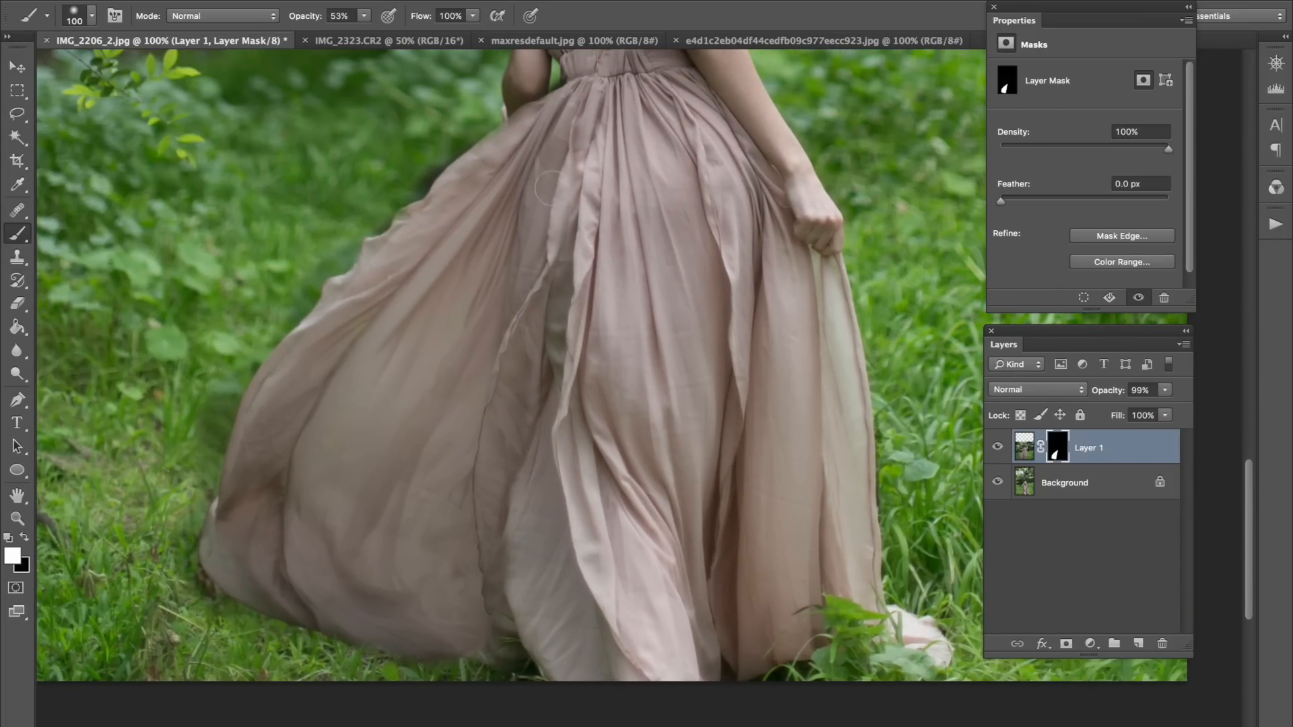
{"action": "key", "text": "x"}
{"action": "mouse_move", "coordinate": [530, 358]}
{"action": "left_mouse_down"}
{"action": "mouse_move", "coordinate": [525, 343]}
{"action": "mouse_move", "coordinate": [537, 364]}
{"action": "left_mouse_up"}
{"action": "key", "text": "super+z"}
{"action": "key", "text": "x"}
{"action": "key", "text": "x"}
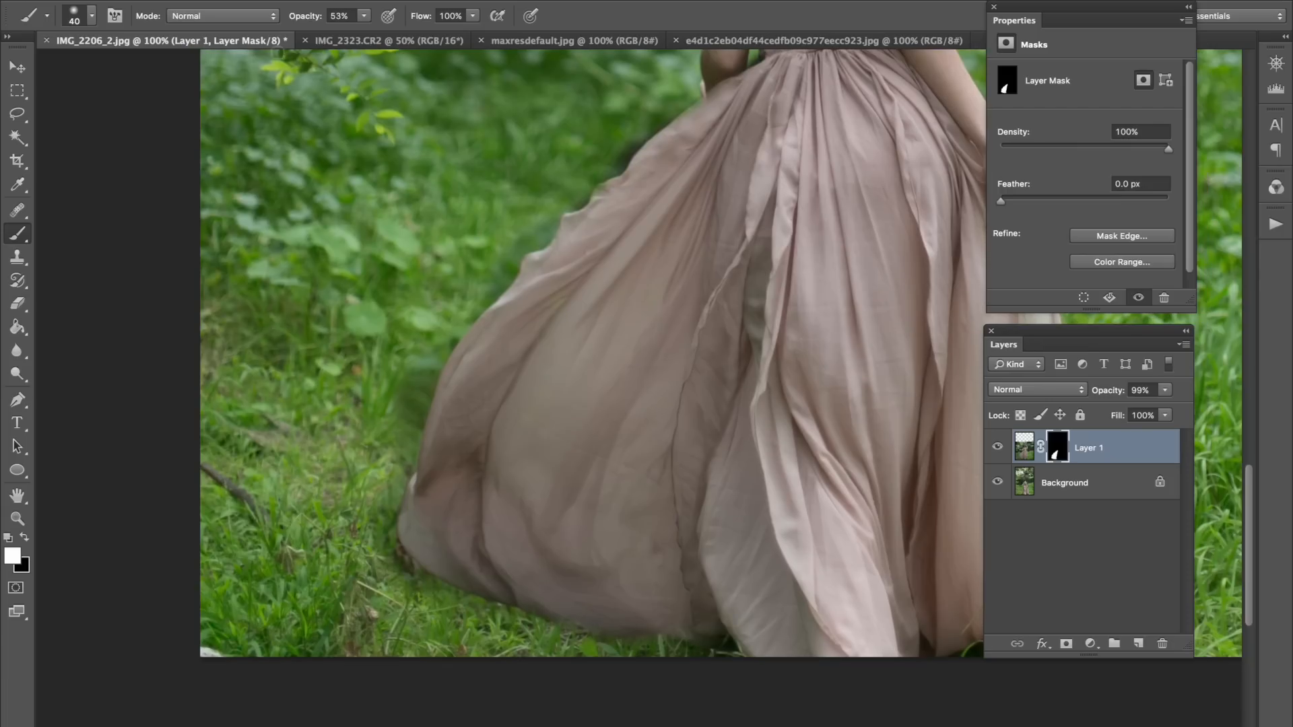
Return the brush to 100% opacity, raise its hardness, and paint black at 70 px to clear the halo along the skirt's lower left edge.
{"action": "left_click", "coordinate": [364, 15]}
{"action": "left_click", "coordinate": [413, 31]}
{"action": "left_click", "coordinate": [91, 15]}
{"action": "left_click", "coordinate": [176, 112]}
{"action": "key", "text": "Return"}
{"action": "key", "text": "bracketright"}
{"action": "key", "text": "bracketright"}
{"action": "key", "text": "bracketright"}
{"action": "key", "text": "x"}
{"action": "left_click_drag", "start_coordinate": [409, 364], "coordinate": [397, 559]}
Lower the brush hardness and clean the mask further up the skirt's left edge, restoring fabric with white where needed.
{"action": "left_click", "coordinate": [91, 15]}
{"action": "left_click", "coordinate": [95, 112]}
{"action": "key", "text": "Return"}
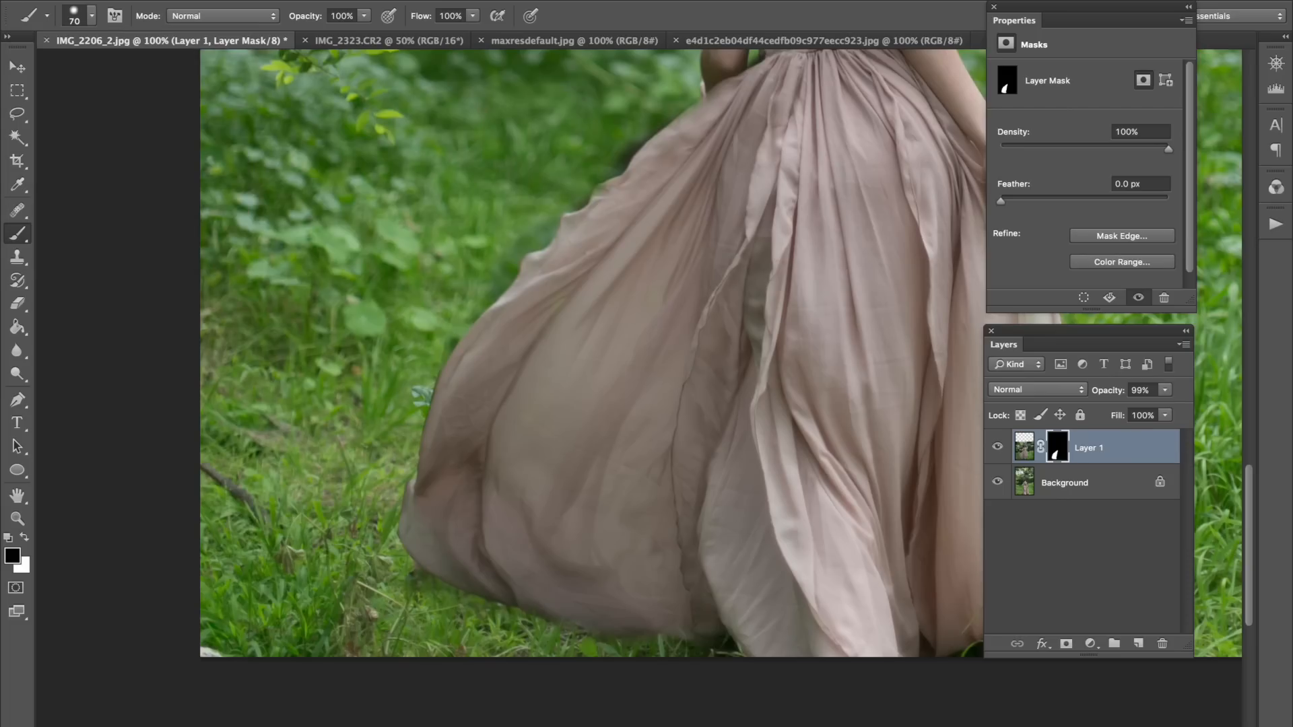
{"action": "key", "text": "x"}
{"action": "mouse_move", "coordinate": [424, 377]}
{"action": "left_mouse_down"}
{"action": "mouse_move", "coordinate": [408, 475]}
{"action": "mouse_move", "coordinate": [423, 401]}
{"action": "left_mouse_up"}
{"action": "key", "text": "x"}
{"action": "left_click_drag", "start_coordinate": [465, 313], "coordinate": [553, 222]}
Soften the dark spot beside the skirt's upper left edge with a brush at 12% opacity, checking it against the original by toggling Layer 1.
{"action": "left_click", "coordinate": [91, 16]}
{"action": "left_click", "coordinate": [162, 93]}
{"action": "left_click_drag", "start_coordinate": [364, 16], "coordinate": [285, 42]}
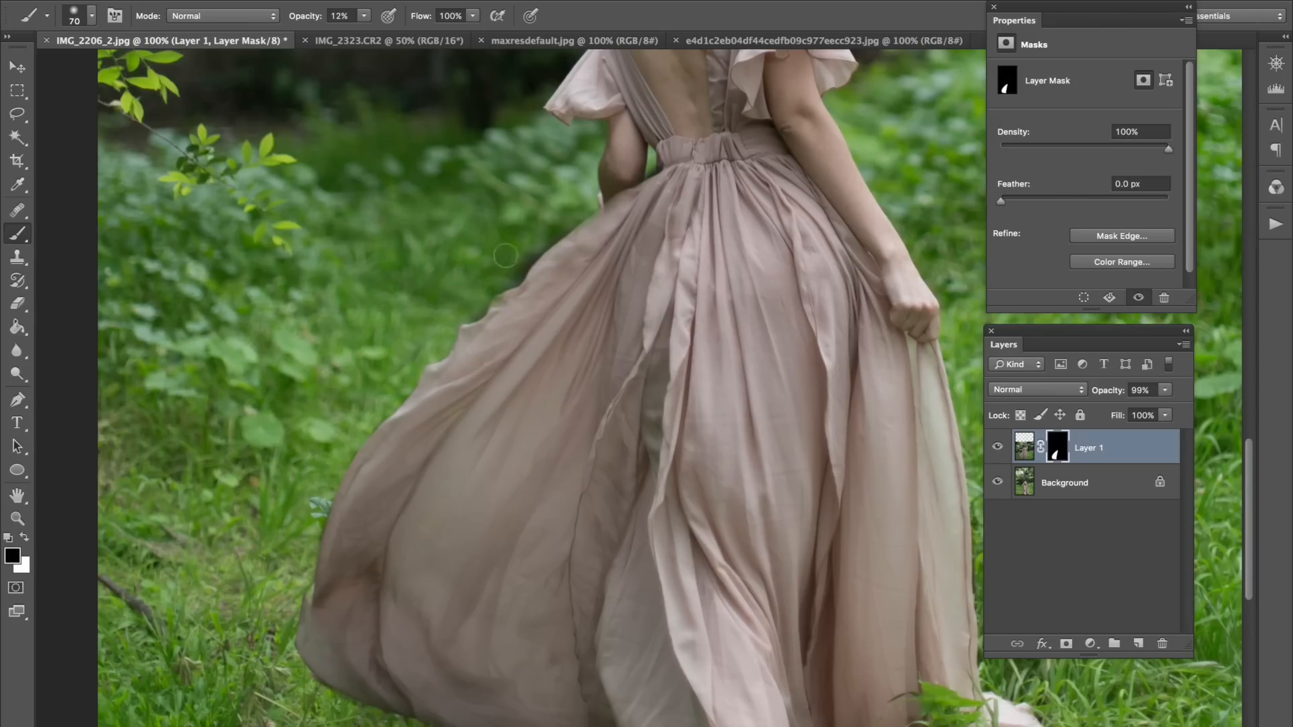
{"action": "key", "text": "bracketleft"}
{"action": "key", "text": "x"}
{"action": "key", "text": "x"}
{"action": "key", "text": "x"}
{"action": "left_click", "coordinate": [997, 446]}
{"action": "left_click", "coordinate": [997, 447]}
Set the brush to 100% opacity and 100 px, and touch up the mask along the skirt's lower left side.
{"action": "key", "text": "0"}
{"action": "key", "text": "x"}
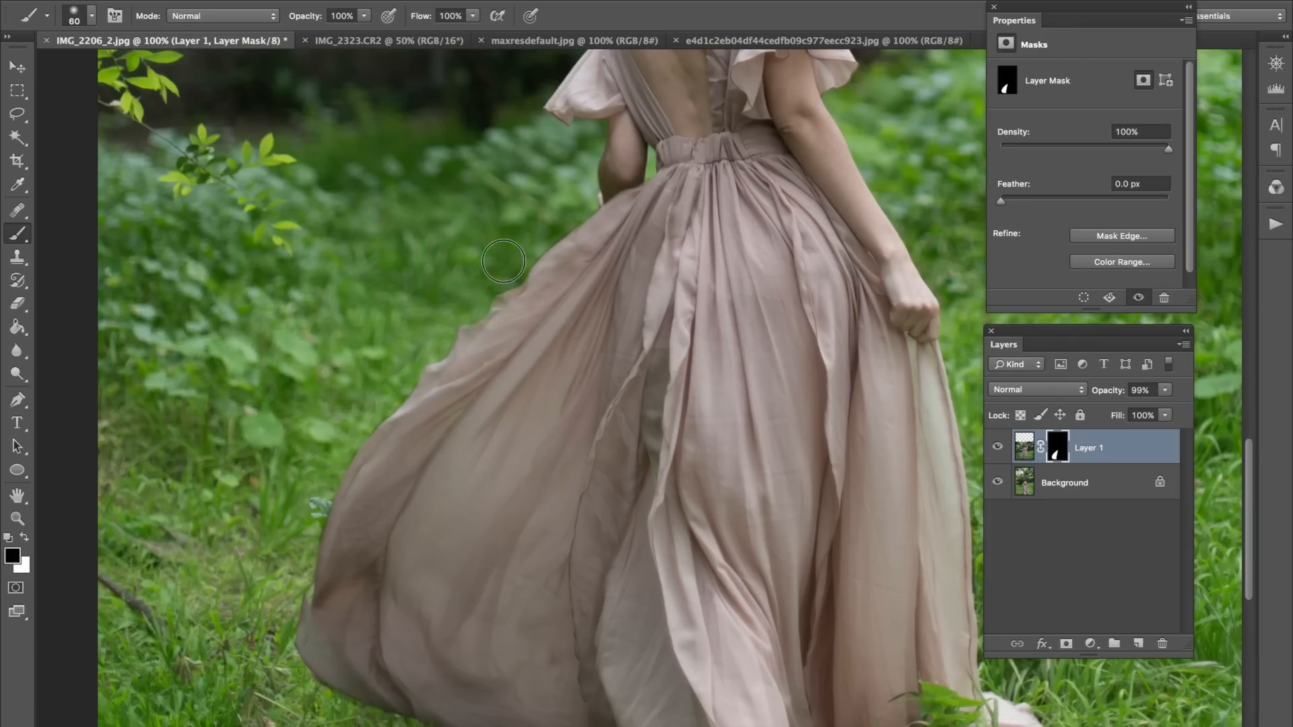
{"action": "key", "text": "bracketright"}
{"action": "key", "text": "bracketright"}
{"action": "key", "text": "bracketright"}
{"action": "key", "text": "bracketright"}
{"action": "key", "text": "x"}
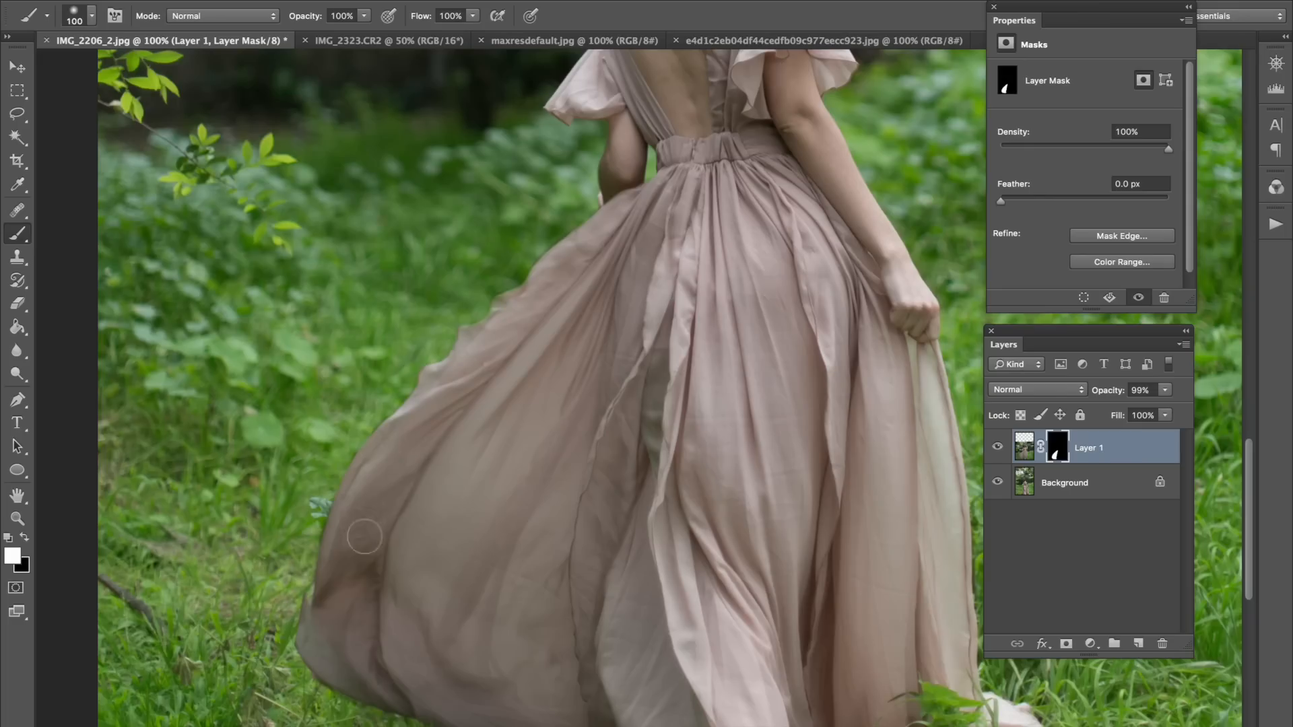
{"action": "key", "text": "x"}
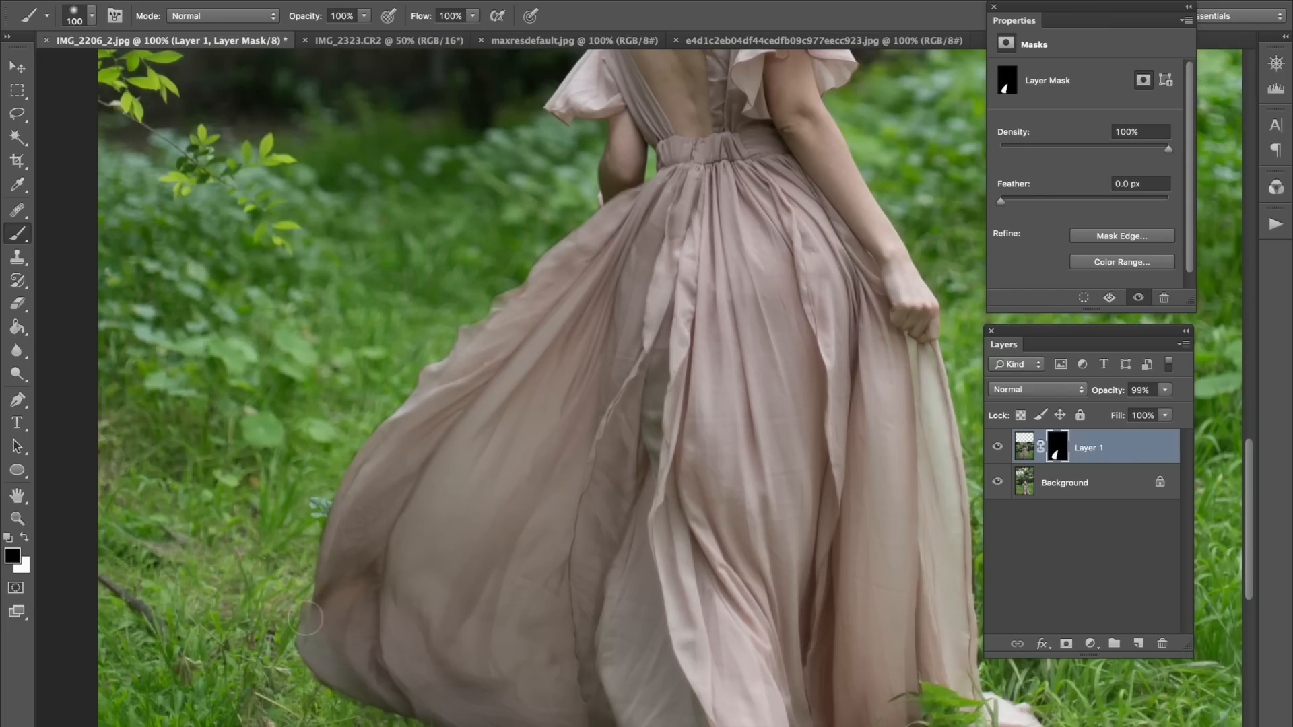
{"action": "key", "text": "x"}
{"action": "key", "text": "x"}
Compare the extended dress with the original at full-figure view by toggling Layer 1's visibility.
{"action": "key", "text": "ctrl+minus"}
{"action": "key", "text": "ctrl+minus"}
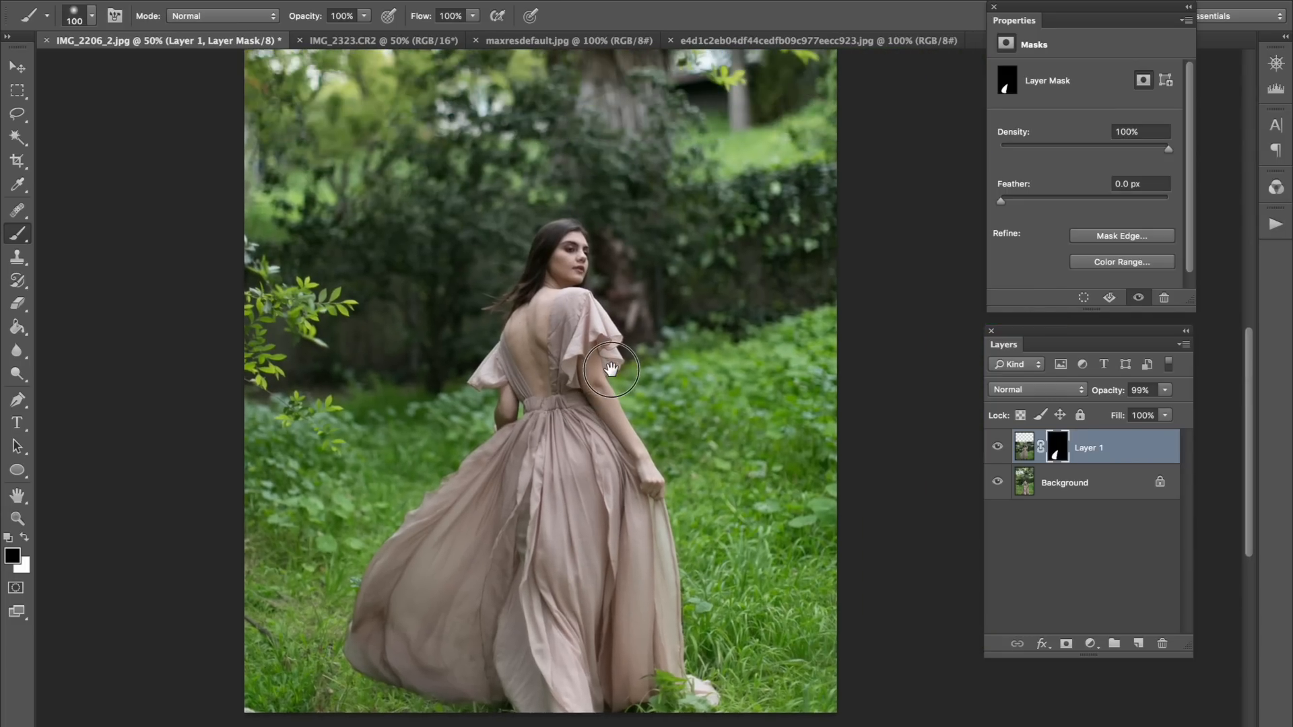
{"action": "left_click_drag", "start_coordinate": [611, 369], "coordinate": [612, 373]}
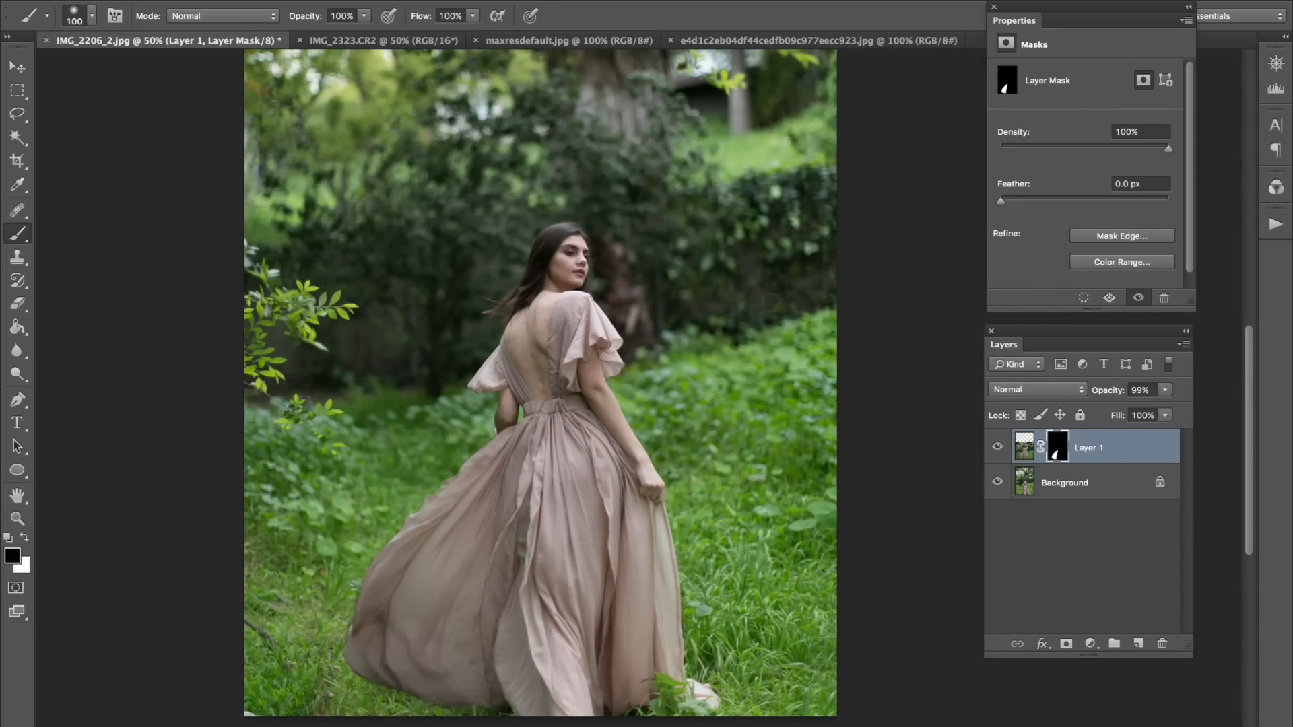
{"action": "left_click", "coordinate": [999, 447]}
{"action": "left_click", "coordinate": [998, 447]}
{"action": "left_click", "coordinate": [997, 447]}
{"action": "left_click", "coordinate": [998, 447]}
Examine the blend between the original dress and the added fabric up close, from the bodice down the skirt.
{"action": "key", "text": "ctrl+plus"}
{"action": "key", "text": "ctrl+plus"}
{"action": "key", "text": "bracketleft"}
{"action": "key", "text": "bracketleft"}
{"action": "key", "text": "bracketleft"}
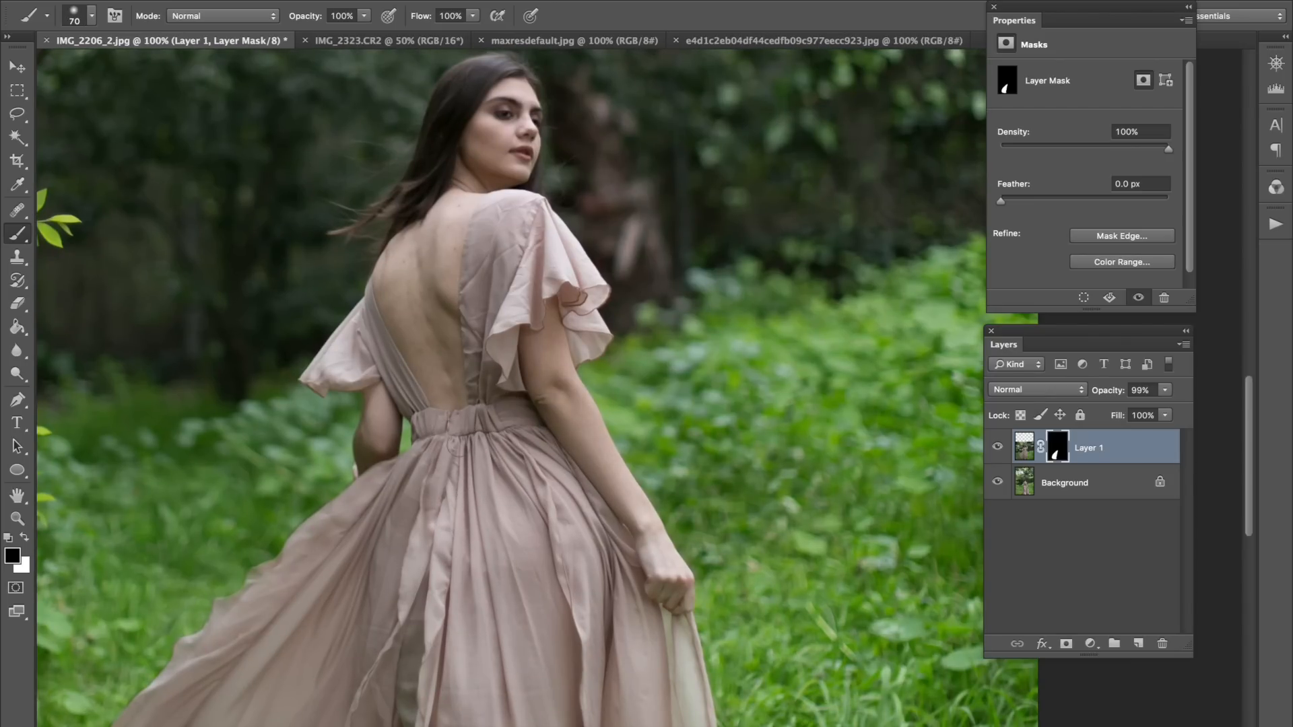
{"action": "key", "text": "x"}
{"action": "key", "text": "x"}
{"action": "scroll", "coordinate": [470, 529], "scroll_direction": "down", "scroll_amount": 5}
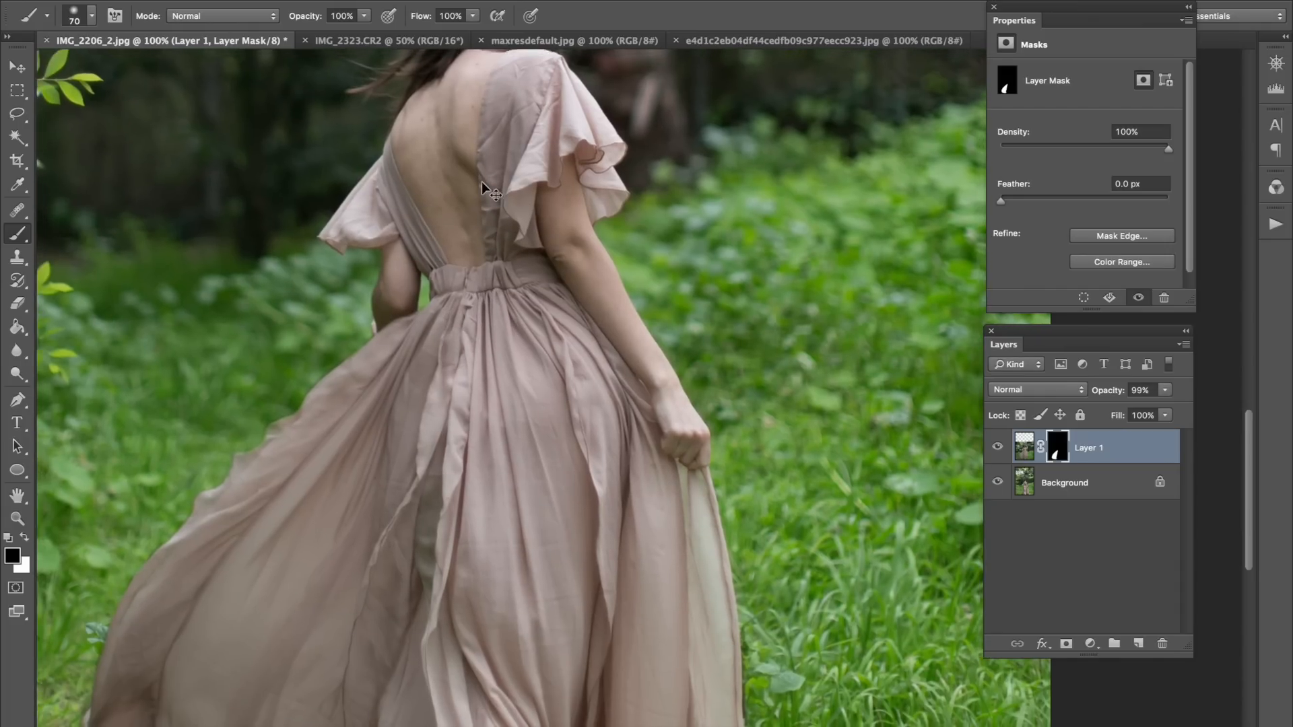
Review the size and hardness settings of the mask brush with the full figure in view.
{"action": "key", "text": "super+minus"}
{"action": "key", "text": "super+minus"}
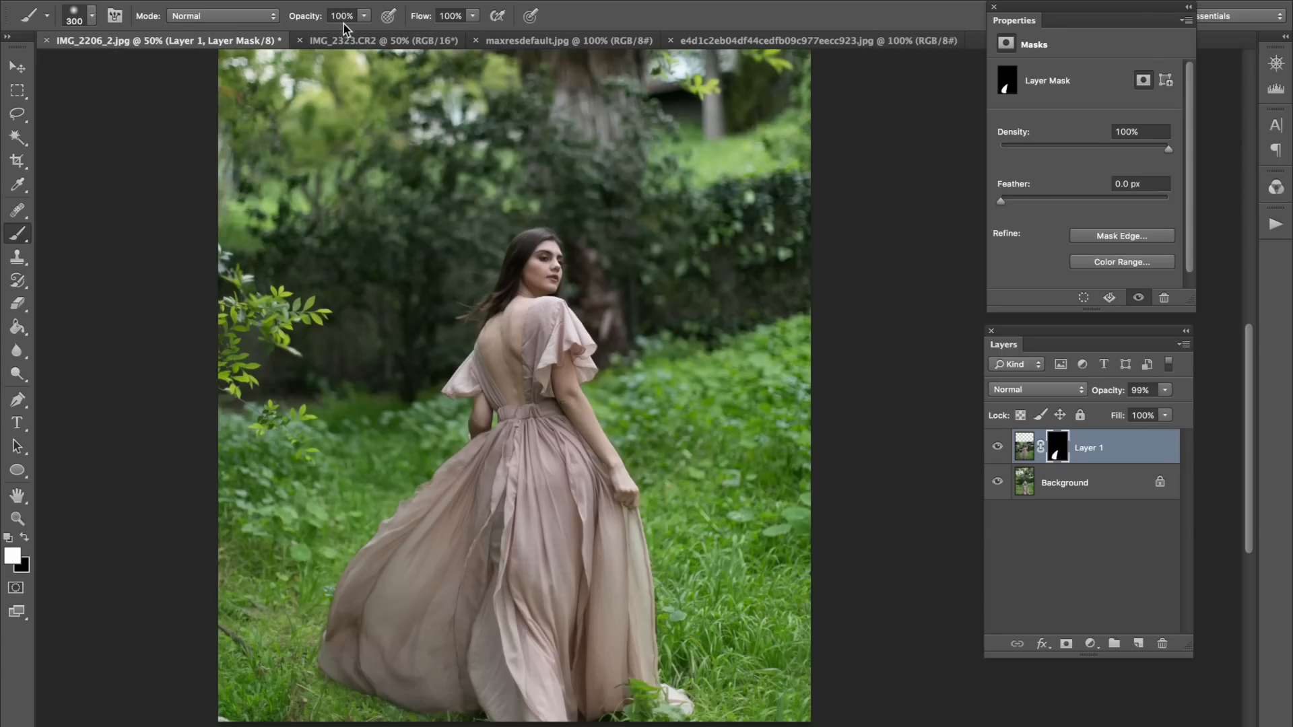
{"action": "left_click", "coordinate": [91, 15]}
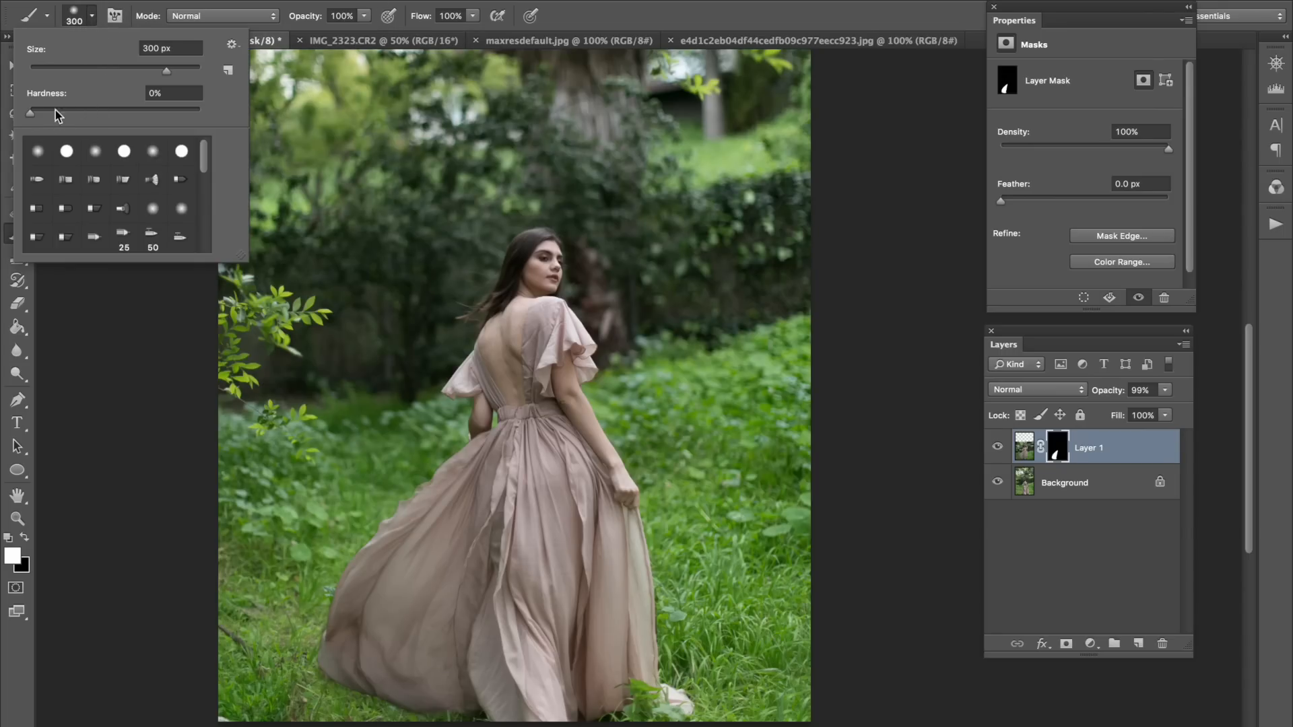
{"action": "left_click", "coordinate": [344, 682]}
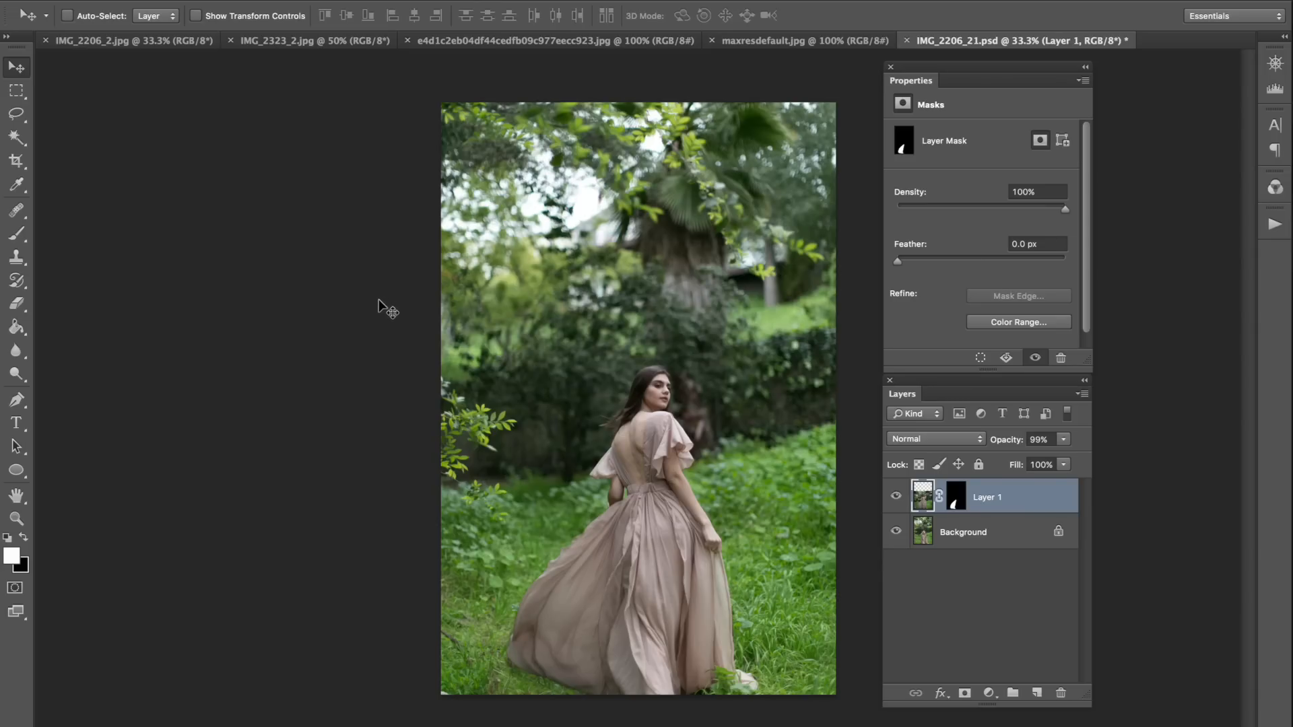
Add a Hue/Saturation adjustment layer above Layer 1 with the default settings.
{"action": "left_click", "coordinate": [331, 2]}
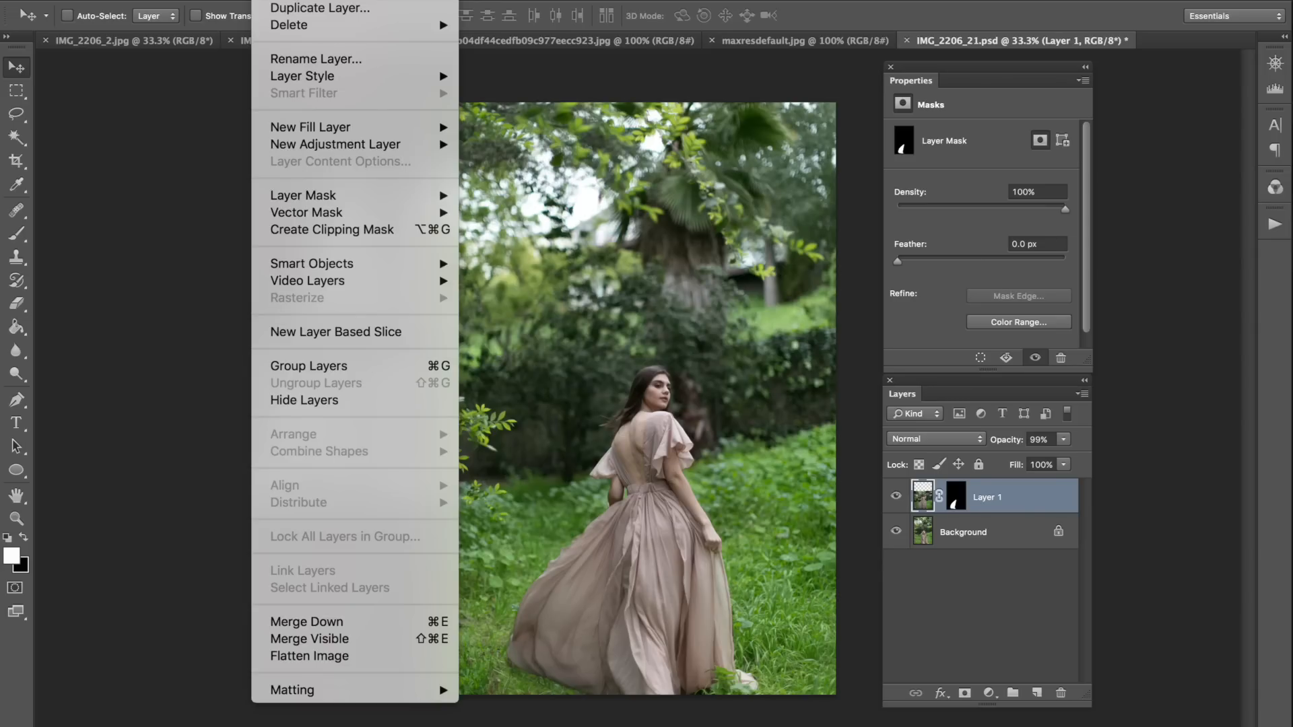
{"action": "mouse_move", "coordinate": [375, 144]}
{"action": "left_click", "coordinate": [533, 247]}
{"action": "key", "text": "Return"}
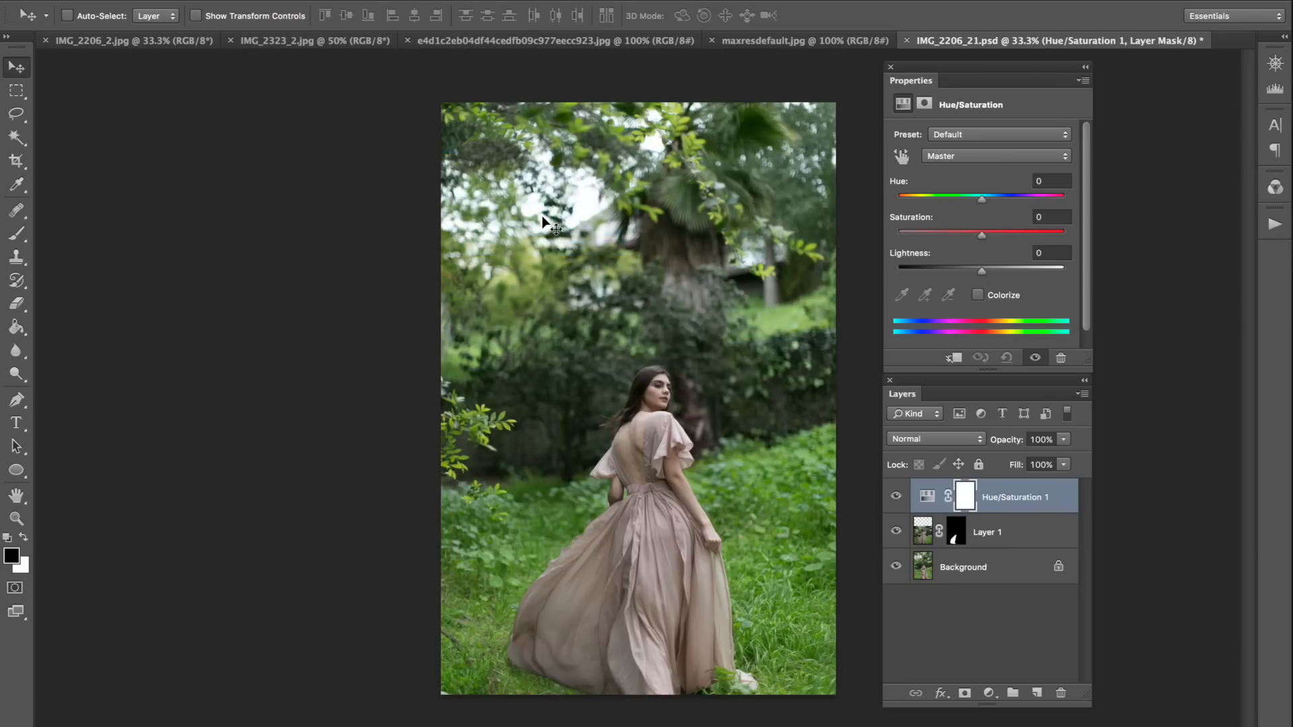
Set the Yellows range of the Hue/Saturation layer to a saturation of -80 and a hue of +135.
{"action": "left_click", "coordinate": [949, 156]}
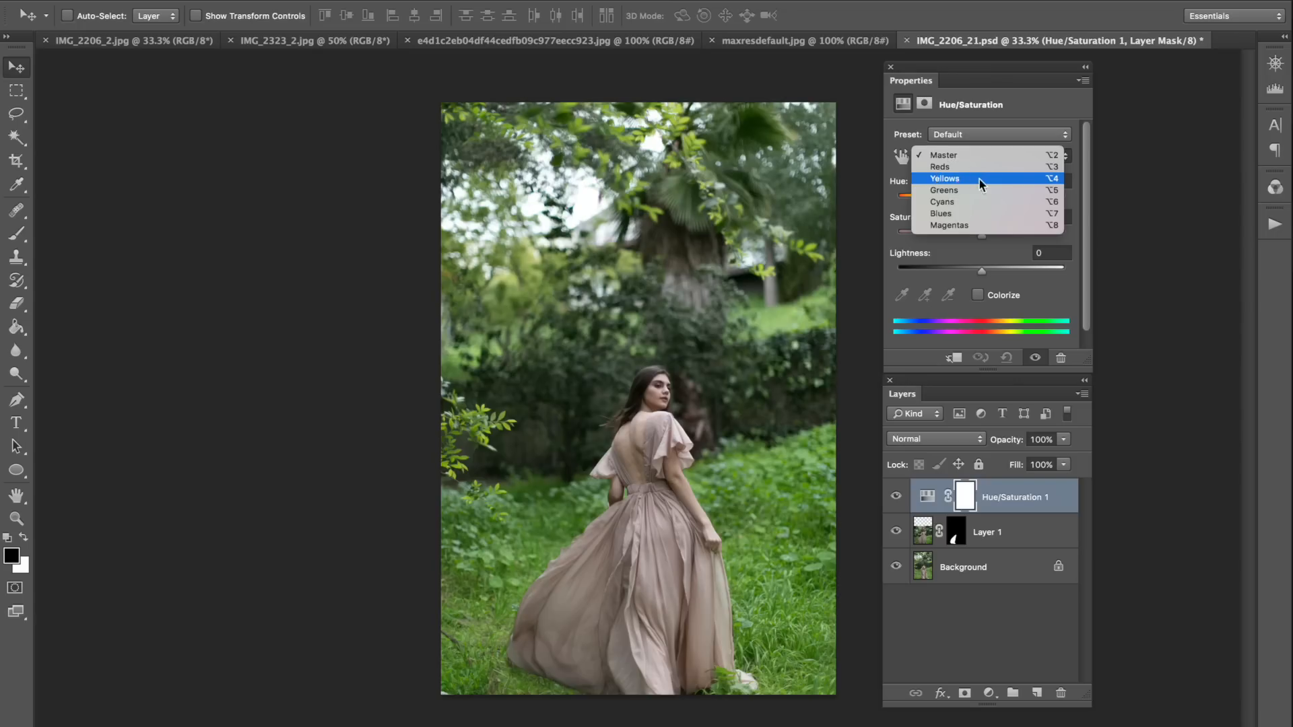
{"action": "left_click", "coordinate": [958, 181]}
{"action": "left_click_drag", "start_coordinate": [982, 232], "coordinate": [914, 241]}
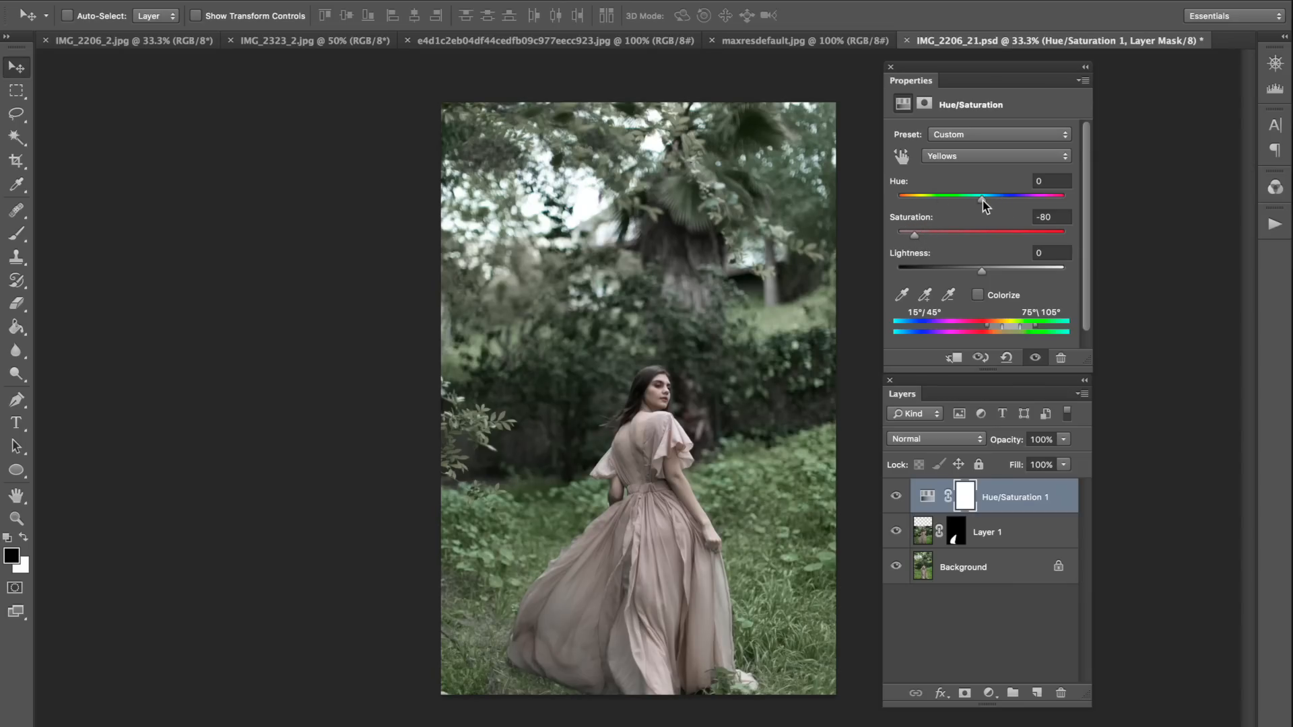
{"action": "left_click_drag", "start_coordinate": [983, 202], "coordinate": [1040, 202]}
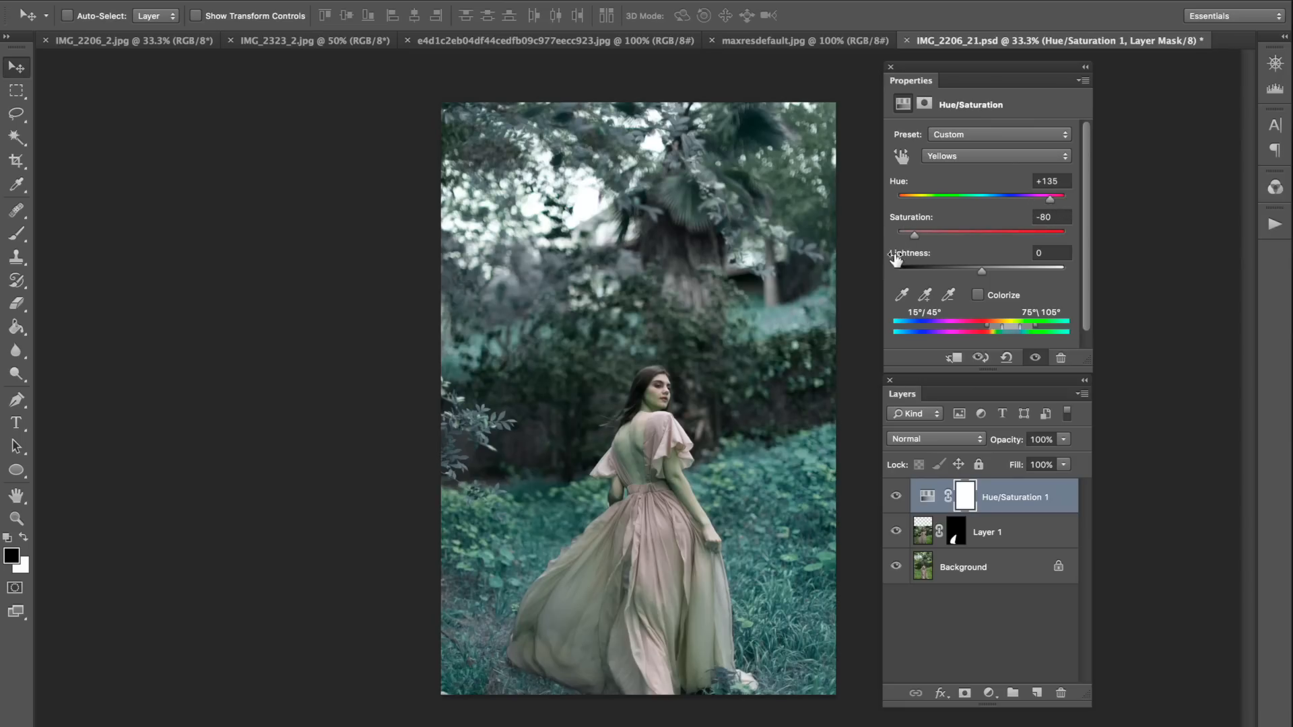
Switch the Hue/Saturation adjustment to the Greens range and lower its saturation slightly, to about -2.
{"action": "left_click_drag", "start_coordinate": [979, 161], "coordinate": [946, 169]}
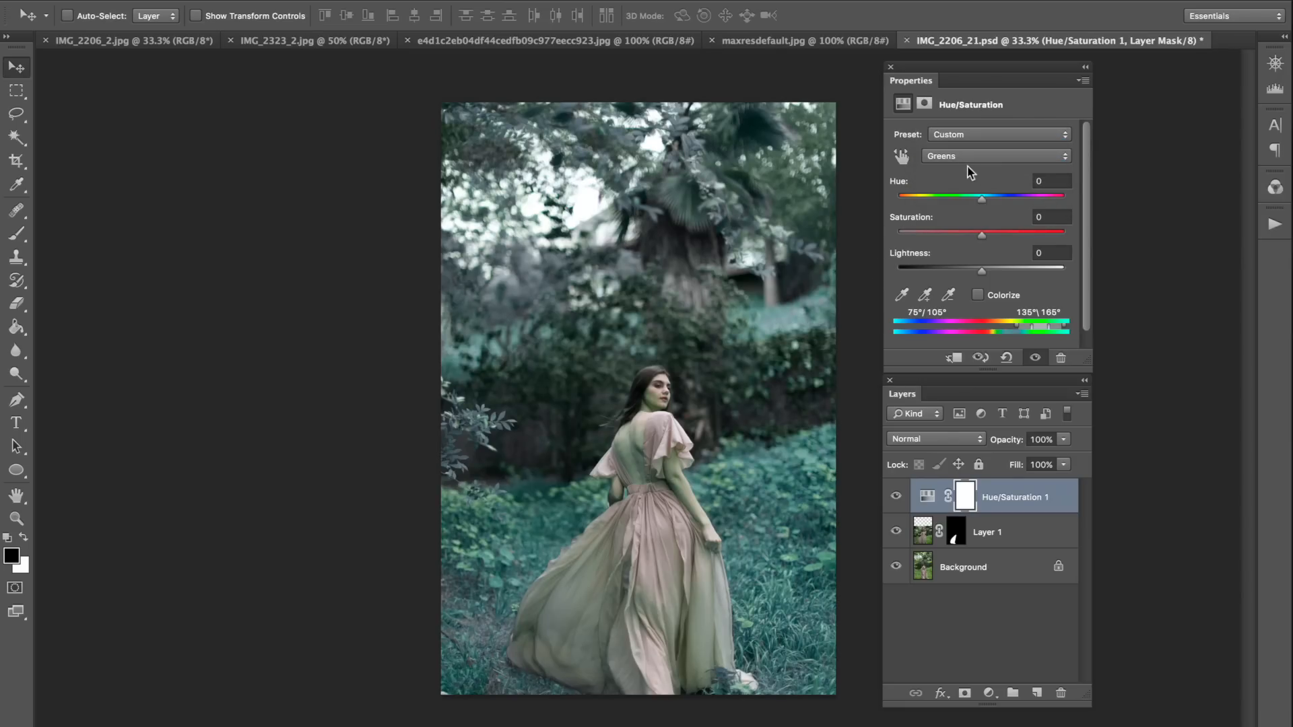
{"action": "left_click_drag", "start_coordinate": [984, 233], "coordinate": [979, 233]}
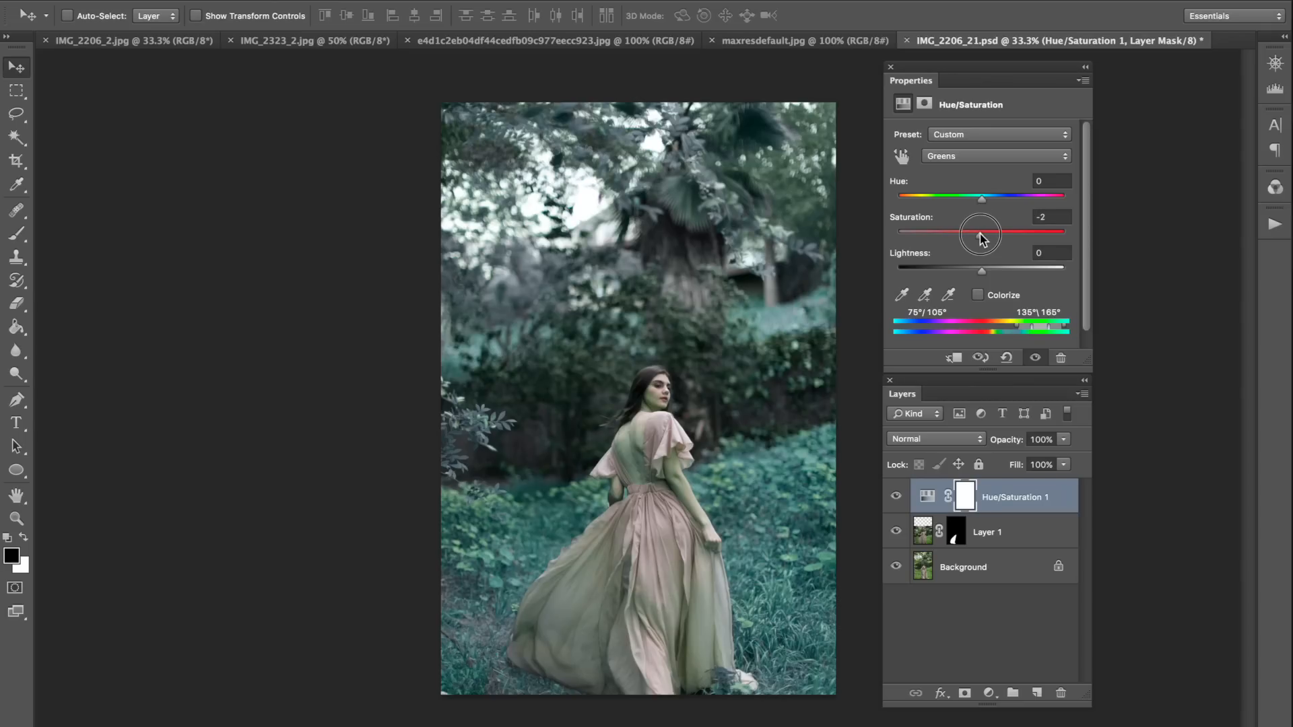
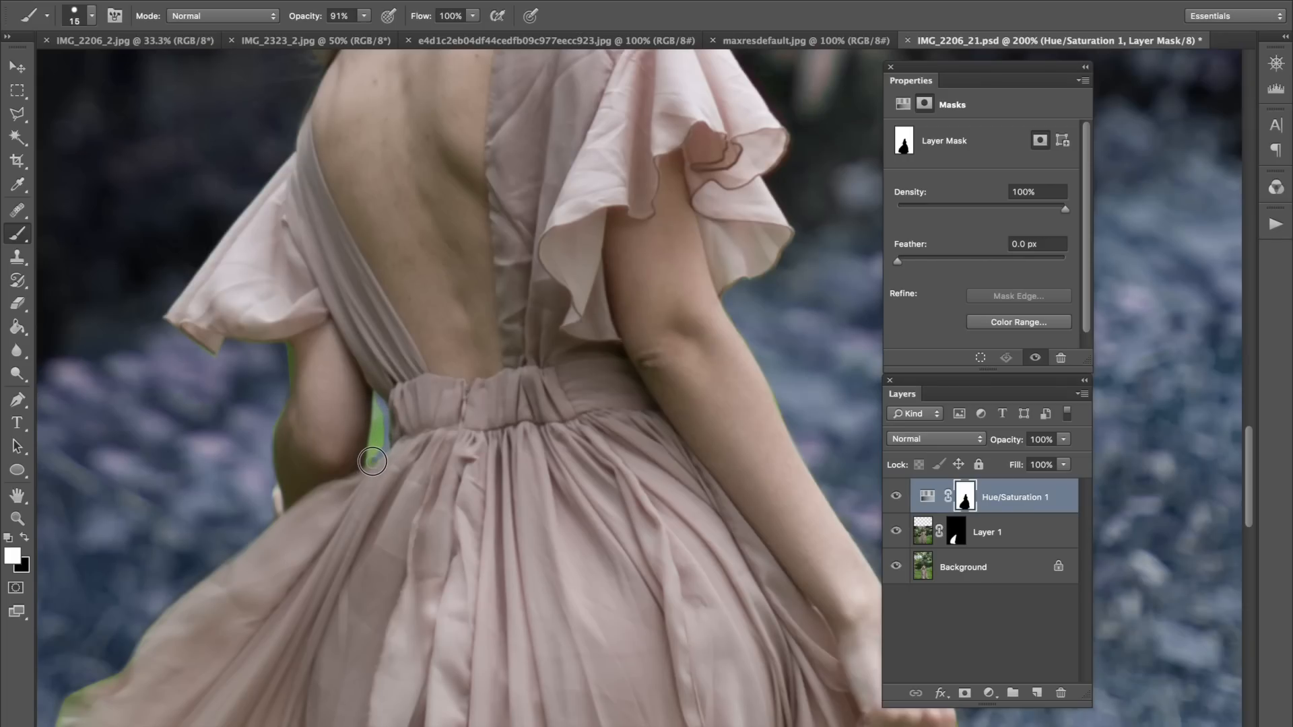
Paint white on the Hue/Saturation mask over the green gap between arm and waist and along the arm's outer edge.
{"action": "mouse_move", "coordinate": [370, 455]}
{"action": "left_mouse_down"}
{"action": "mouse_move", "coordinate": [374, 400]}
{"action": "mouse_move", "coordinate": [375, 457]}
{"action": "left_mouse_up"}
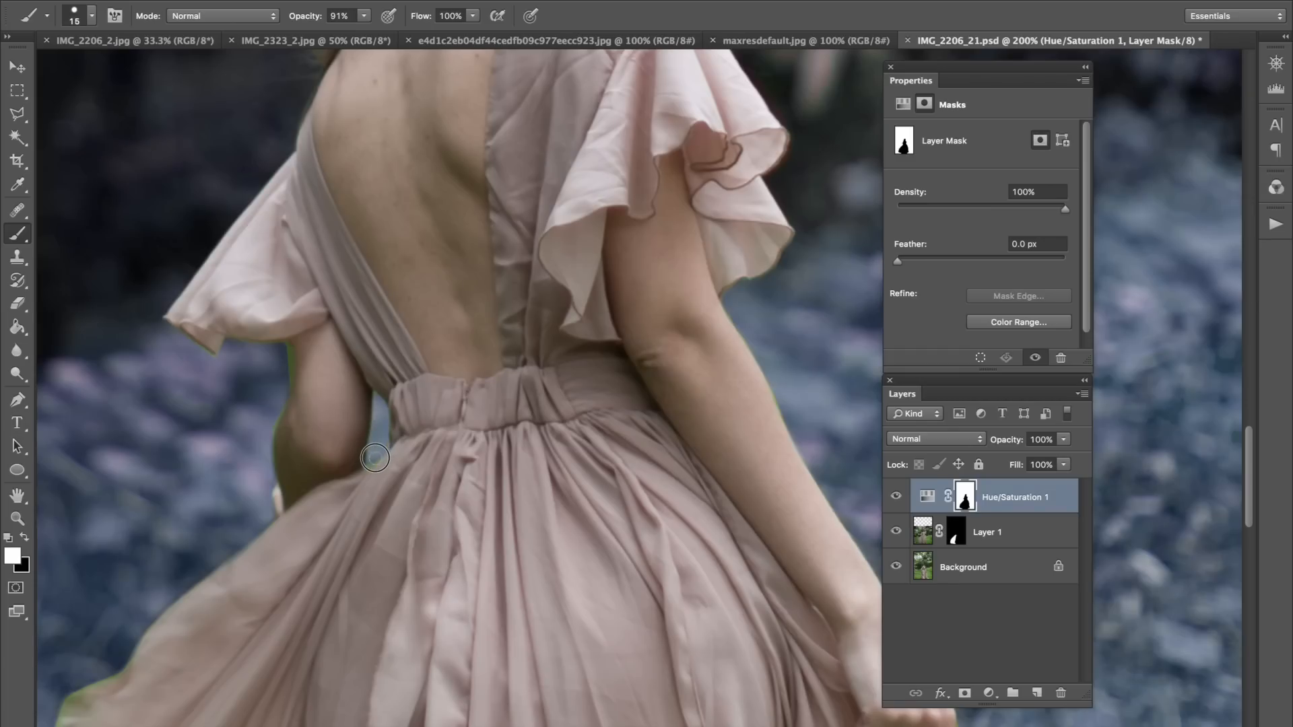
{"action": "left_click_drag", "start_coordinate": [377, 409], "coordinate": [389, 439]}
{"action": "left_click_drag", "start_coordinate": [282, 350], "coordinate": [289, 382]}
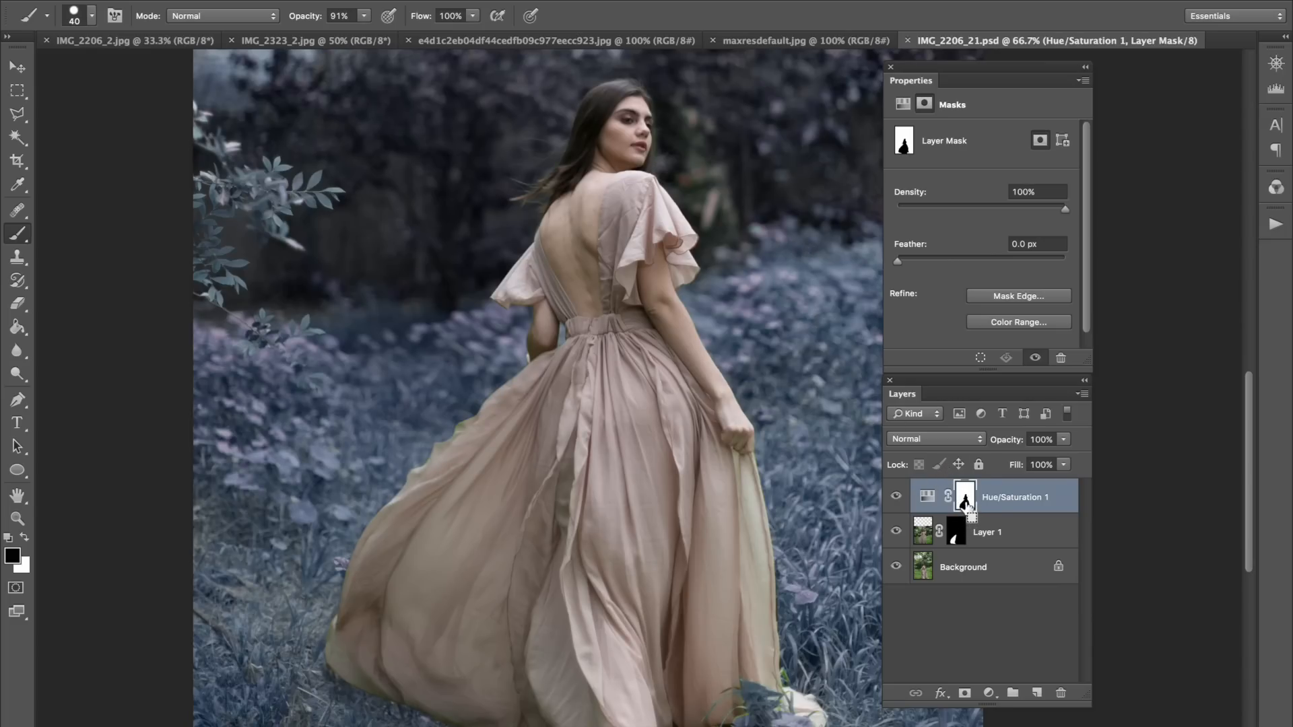
Load the Hue/Saturation layer's mask as a selection, save it as a new channel named Model, and deselect.
{"action": "left_click", "coordinate": [968, 507], "text": "ctrl"}
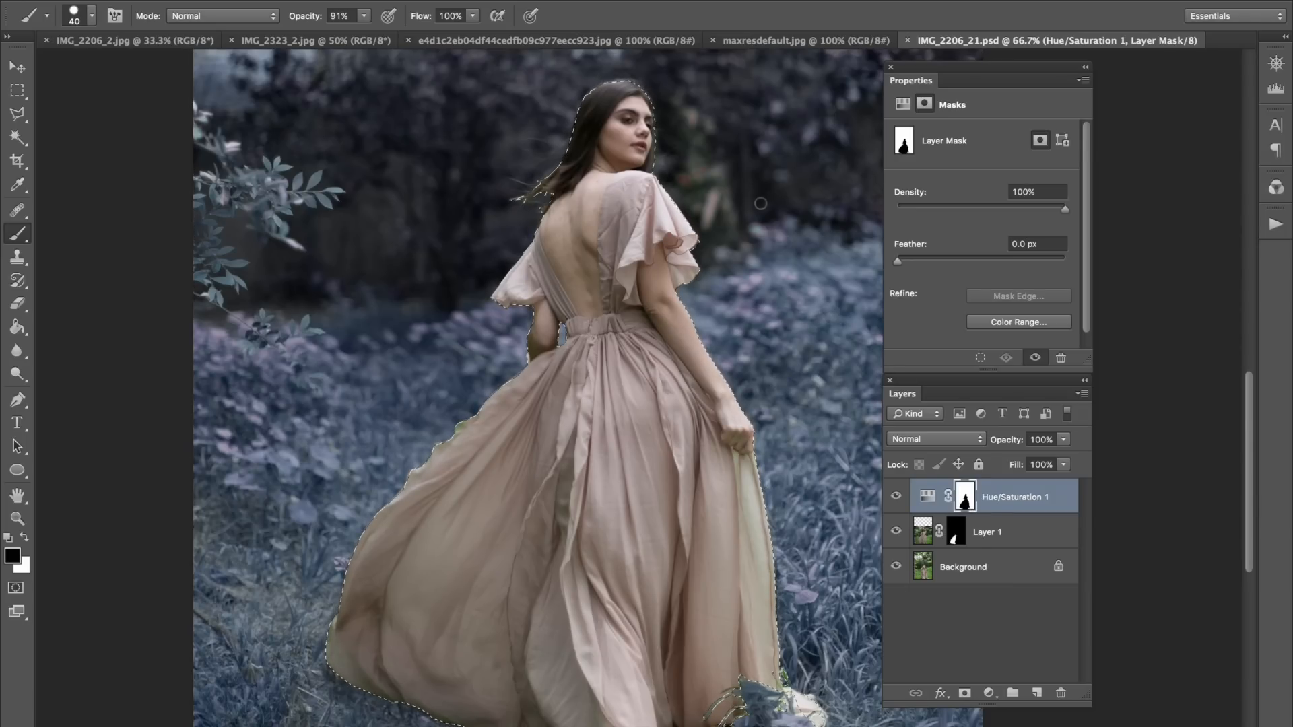
{"action": "left_click_drag", "start_coordinate": [734, 294], "coordinate": [697, 298]}
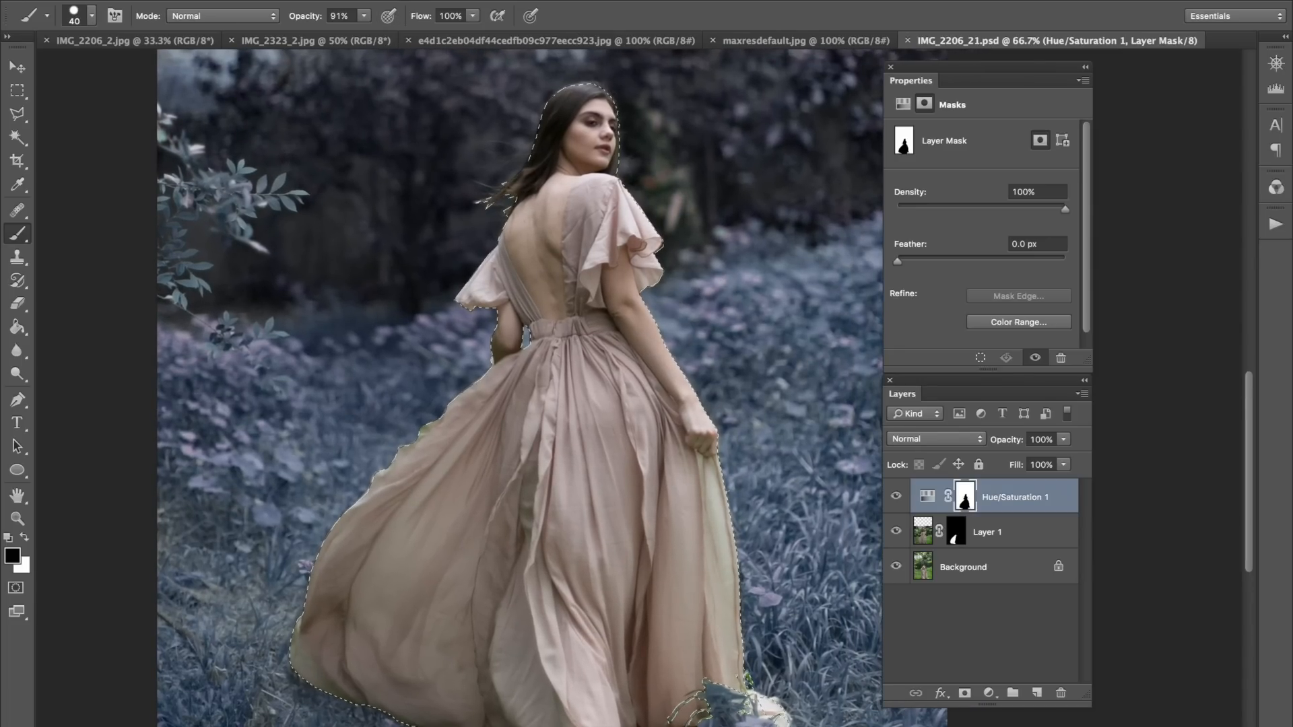
{"action": "left_click", "coordinate": [363, 0]}
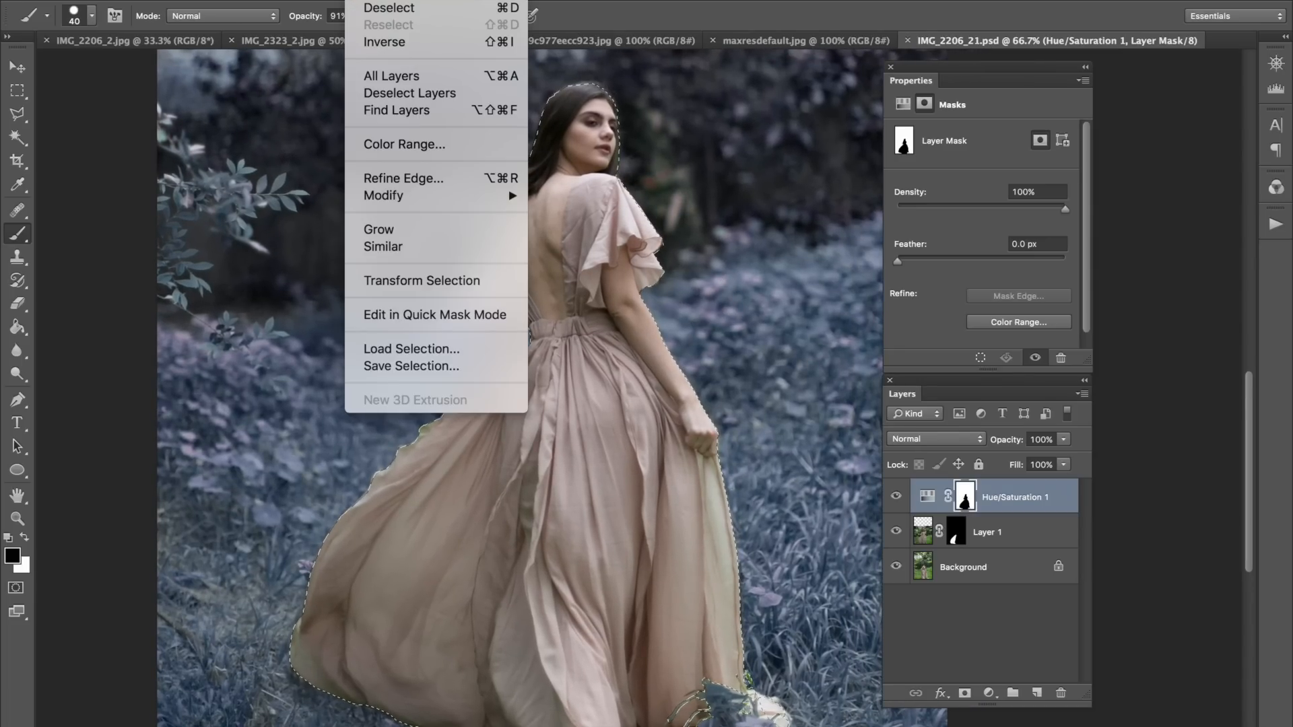
{"action": "left_click", "coordinate": [501, 365]}
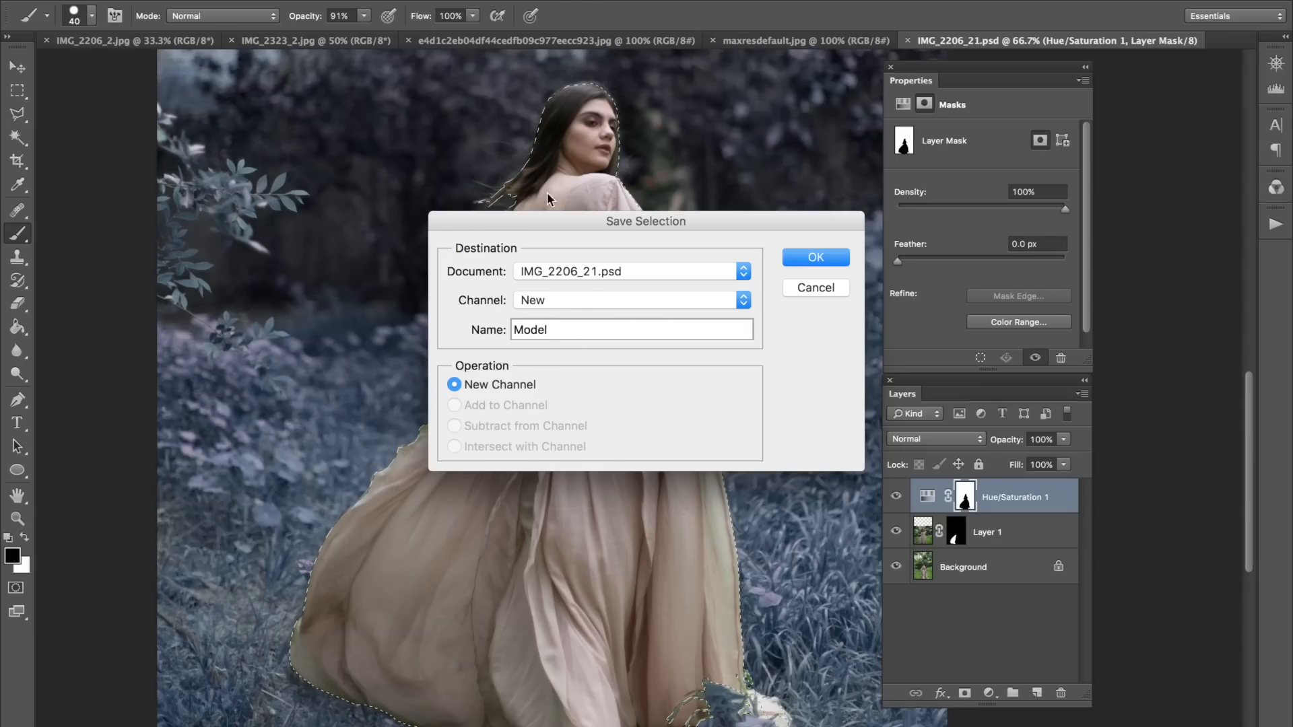
{"action": "left_click_drag", "start_coordinate": [536, 229], "coordinate": [858, 183]}
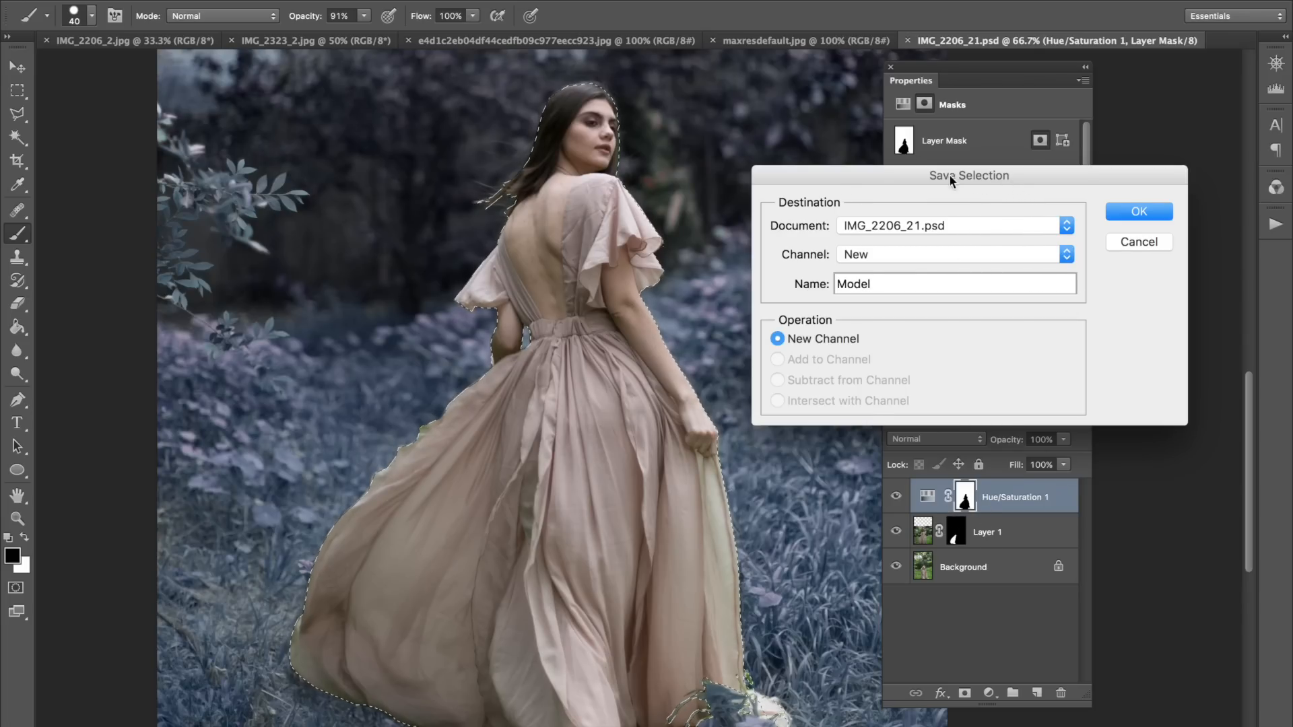
{"action": "left_click_drag", "start_coordinate": [917, 176], "coordinate": [870, 131]}
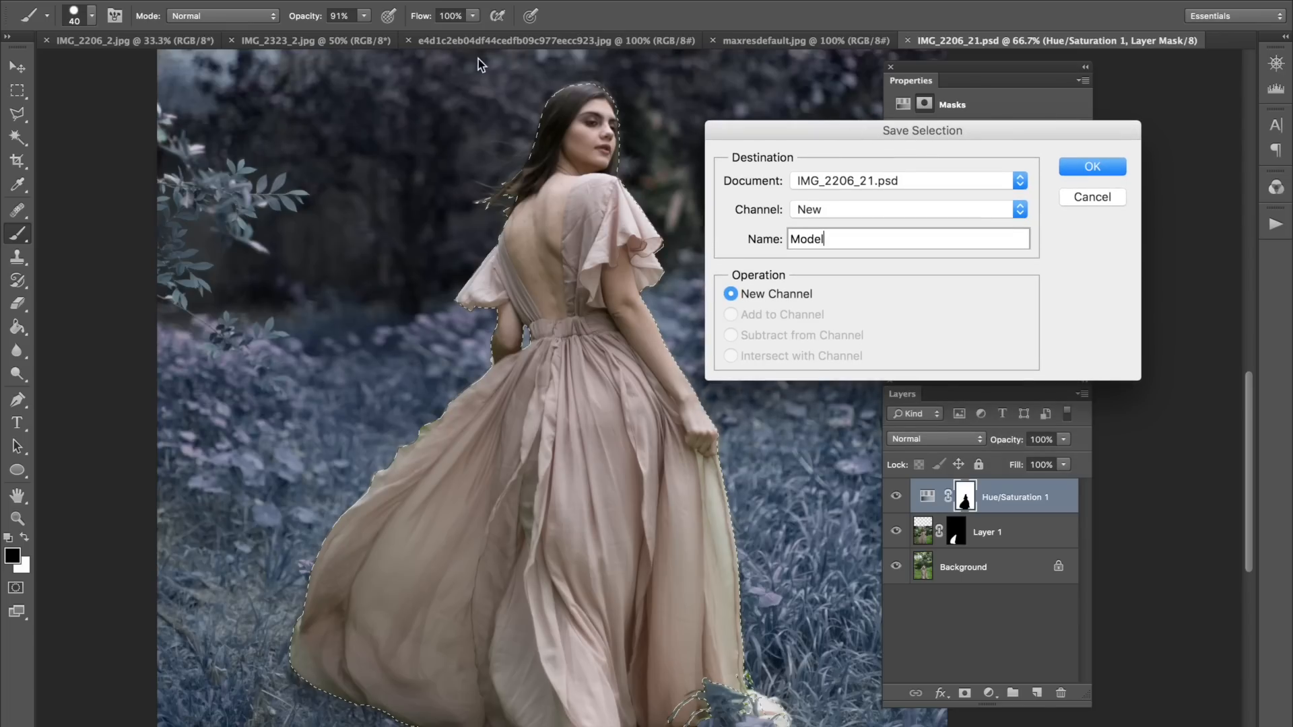
{"action": "left_click", "coordinate": [1114, 168]}
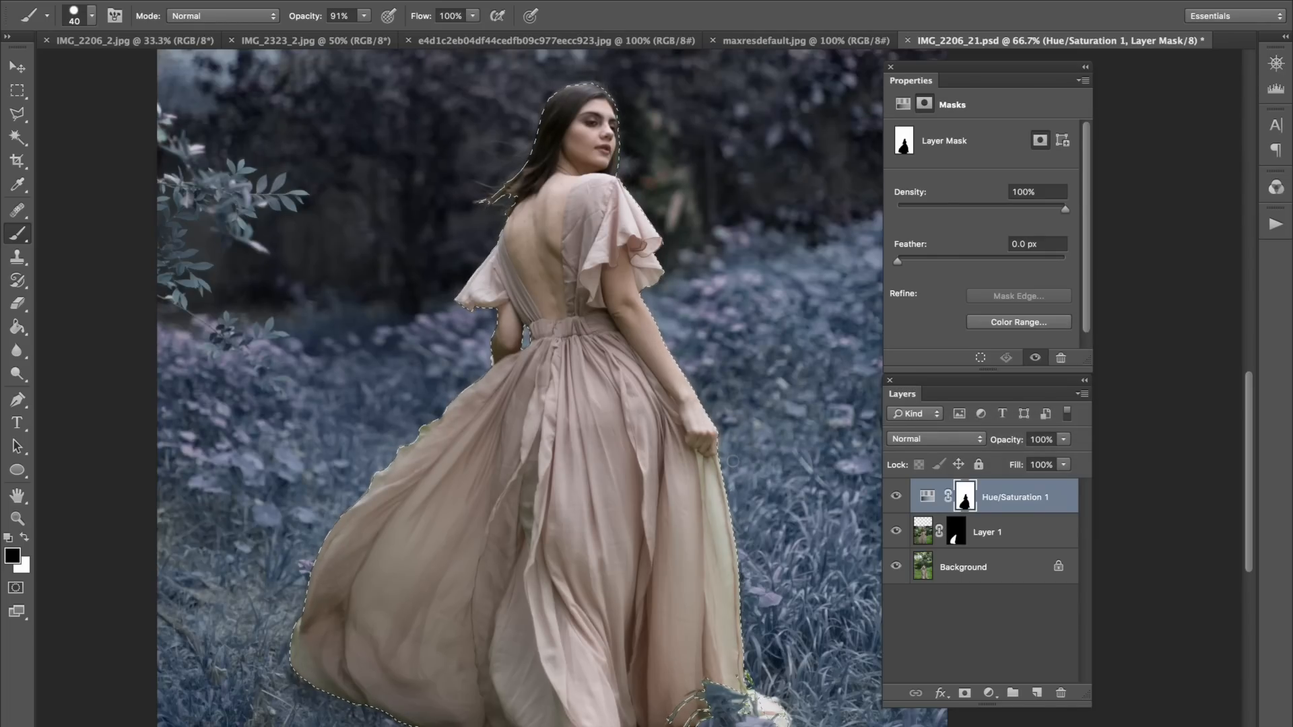
{"action": "key", "text": "ctrl+d"}
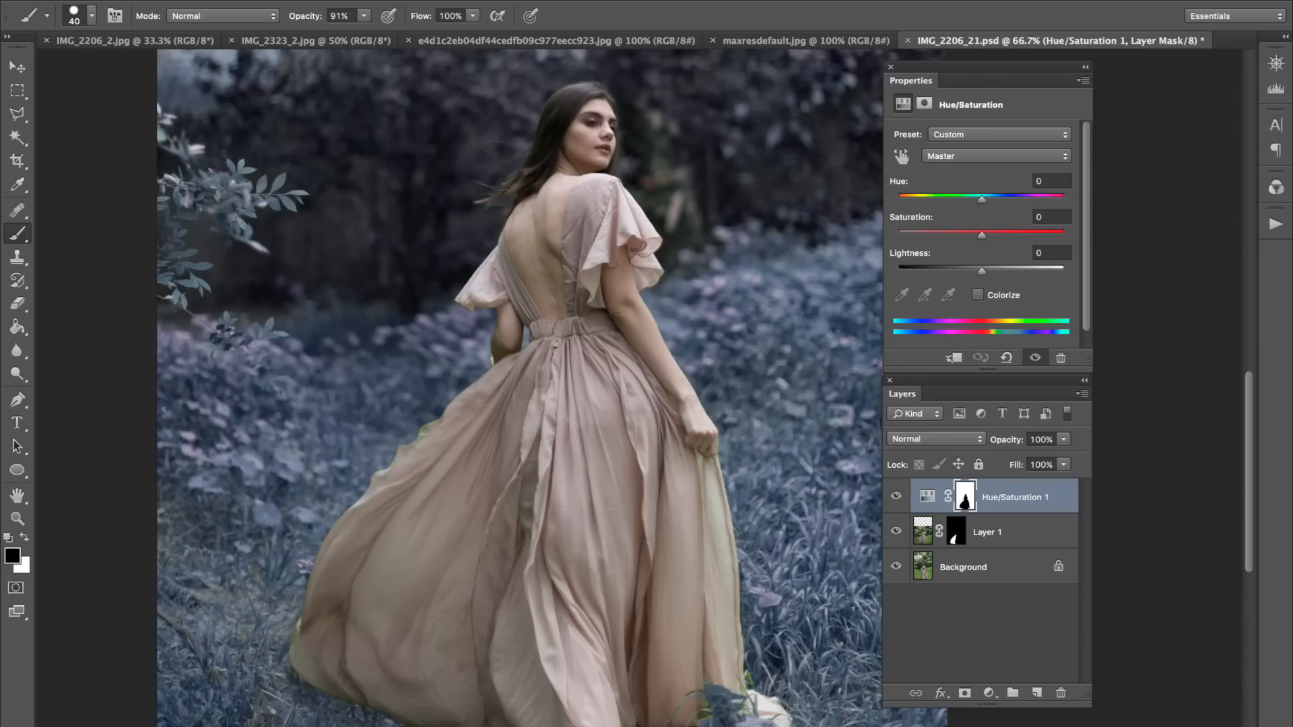
{"action": "left_click", "coordinate": [294, 4]}
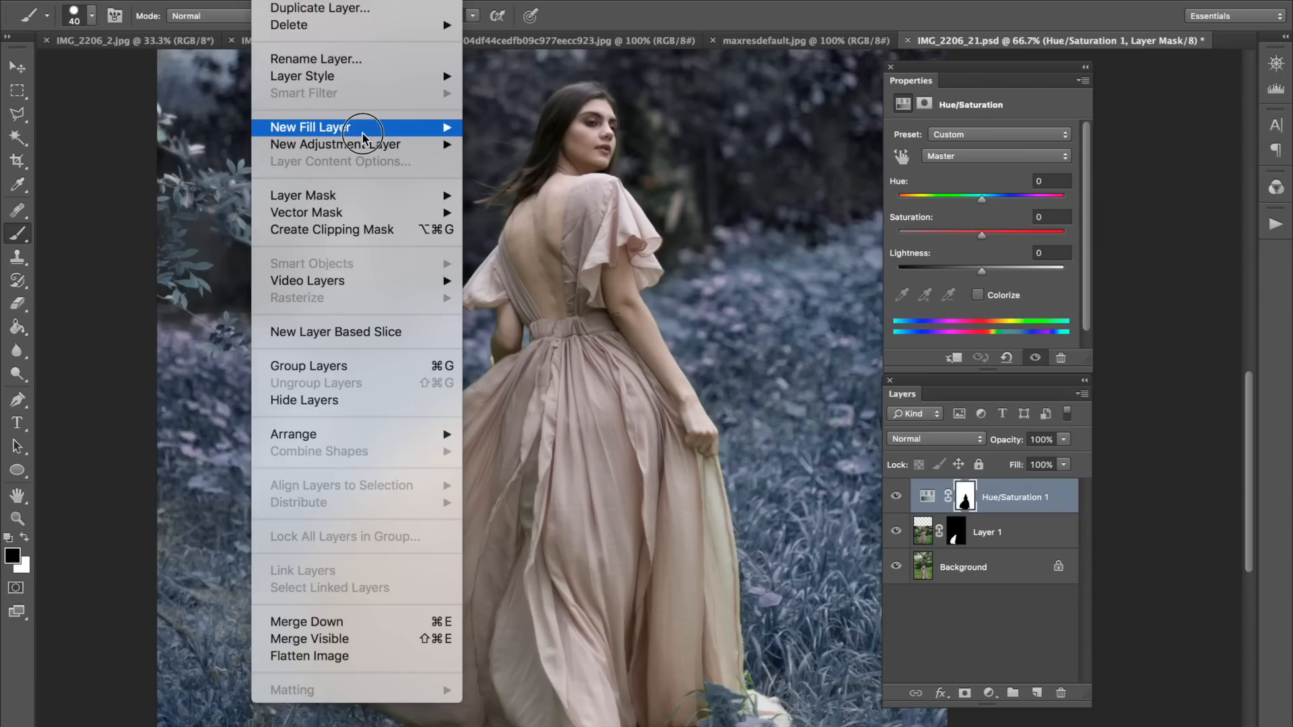
{"action": "mouse_move", "coordinate": [367, 145]}
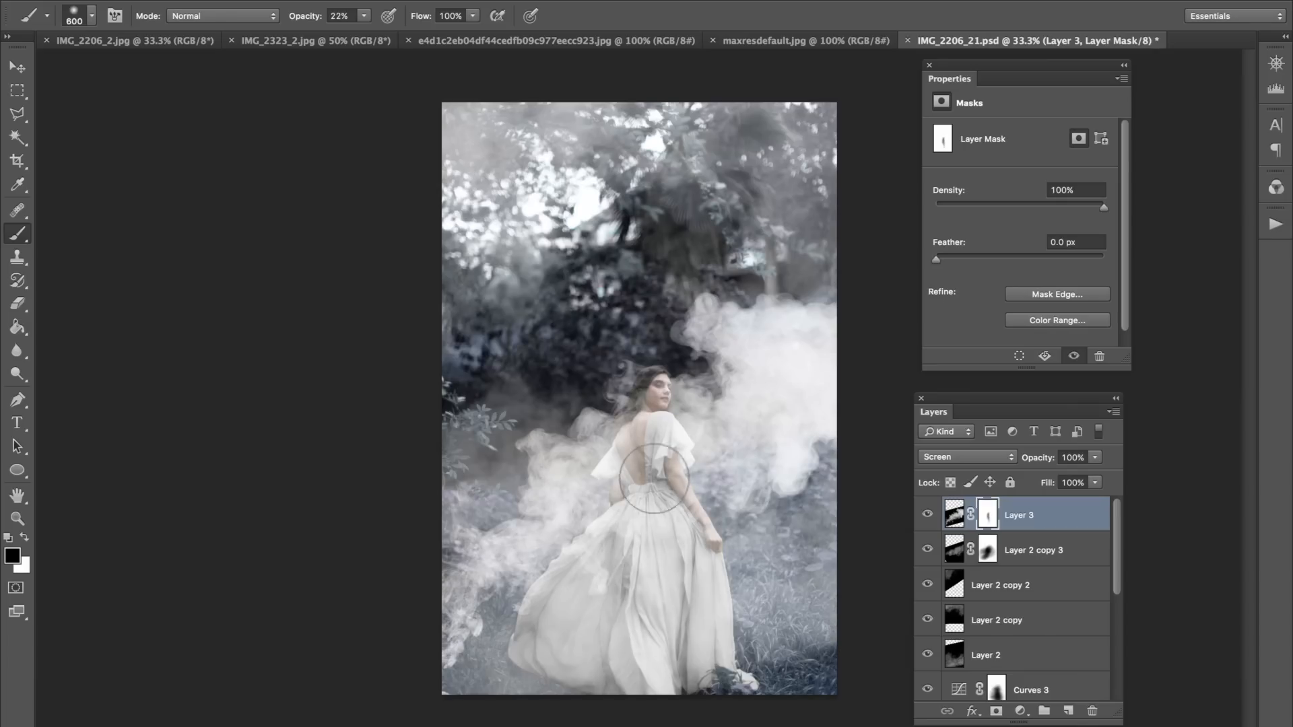
Fade the smoke over the woman's head, back and dress on Layer 3's mask with a soft black brush at 22% opacity, enlarged to 900.
{"action": "mouse_move", "coordinate": [653, 478]}
{"action": "left_mouse_down"}
{"action": "mouse_move", "coordinate": [611, 574]}
{"action": "mouse_move", "coordinate": [588, 569]}
{"action": "mouse_move", "coordinate": [629, 519]}
{"action": "mouse_move", "coordinate": [582, 599]}
{"action": "mouse_move", "coordinate": [628, 496]}
{"action": "mouse_move", "coordinate": [582, 573]}
{"action": "left_mouse_up"}
{"action": "key", "text": "bracketright"}
{"action": "key", "text": "bracketright"}
{"action": "key", "text": "bracketright"}
{"action": "key", "text": "x"}
{"action": "key", "text": "x"}
{"action": "left_click", "coordinate": [657, 402]}
{"action": "left_click", "coordinate": [648, 407]}
{"action": "left_click", "coordinate": [655, 387]}
{"action": "mouse_move", "coordinate": [652, 399]}
{"action": "left_mouse_down"}
{"action": "mouse_move", "coordinate": [672, 510]}
{"action": "mouse_move", "coordinate": [696, 533]}
{"action": "mouse_move", "coordinate": [675, 641]}
{"action": "mouse_move", "coordinate": [644, 479]}
{"action": "left_mouse_up"}
{"action": "mouse_move", "coordinate": [721, 433]}
{"action": "left_mouse_down"}
{"action": "mouse_move", "coordinate": [761, 350]}
{"action": "mouse_move", "coordinate": [735, 435]}
{"action": "left_mouse_up"}
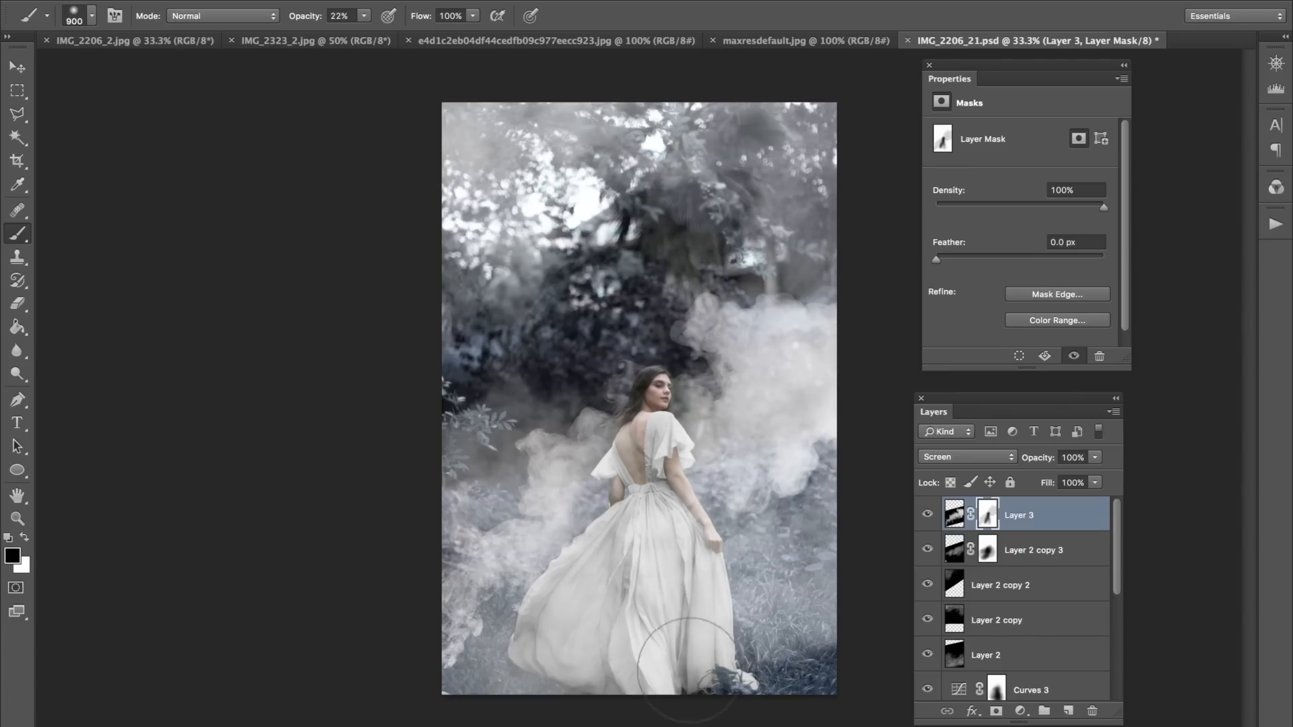
Refine Layer 3's smoke mask around the woman with a smaller black brush at 88% opacity and a white brush of size 800 at 22%.
{"action": "key", "text": "8"}
{"action": "key", "text": "8"}
{"action": "key", "text": "8"}
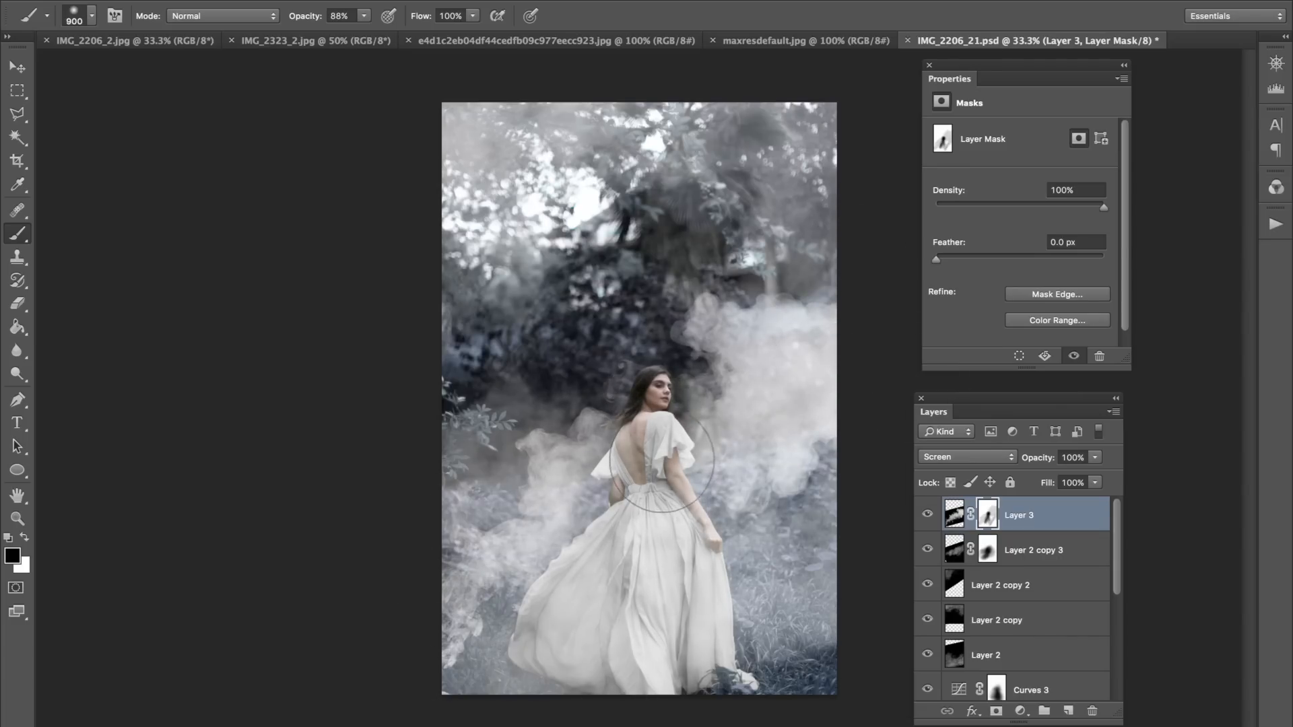
{"action": "key", "text": "bracketleft"}
{"action": "key", "text": "bracketleft"}
{"action": "key", "text": "bracketleft"}
{"action": "key", "text": "bracketleft"}
{"action": "key", "text": "x"}
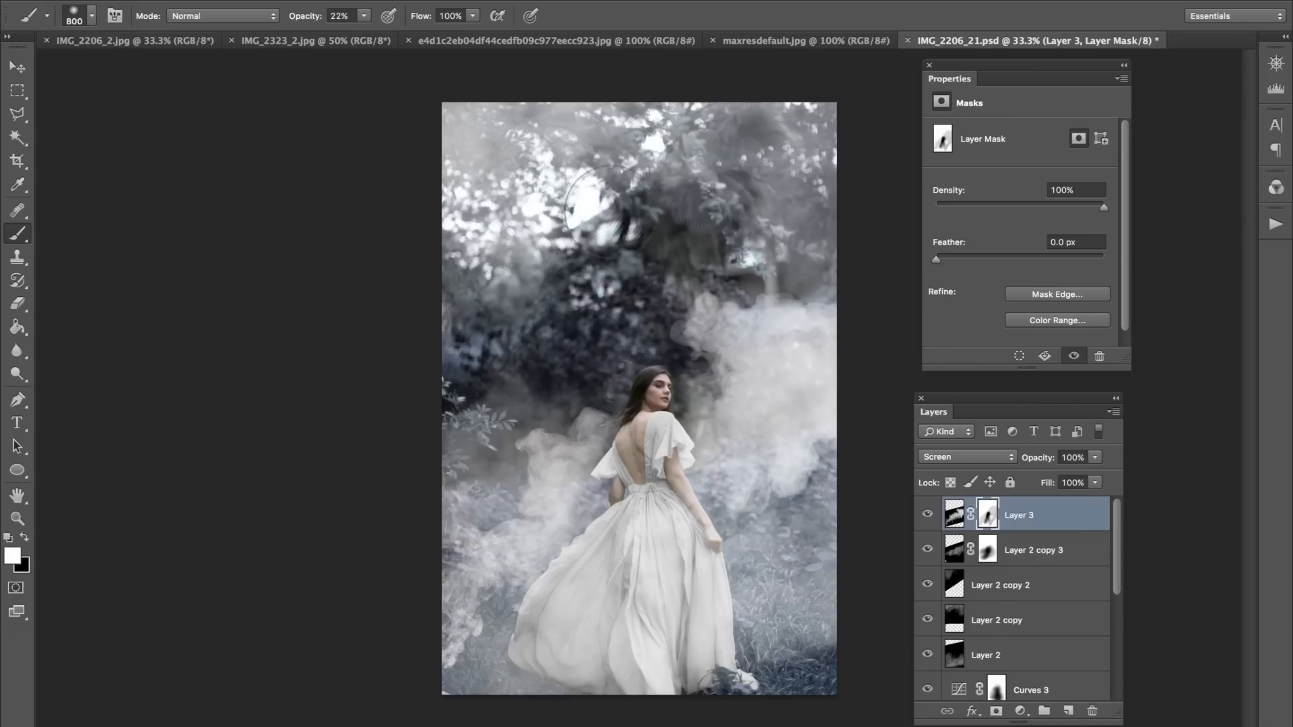
{"action": "key", "text": "bracketright"}
{"action": "key", "text": "bracketright"}
{"action": "key", "text": "bracketright"}
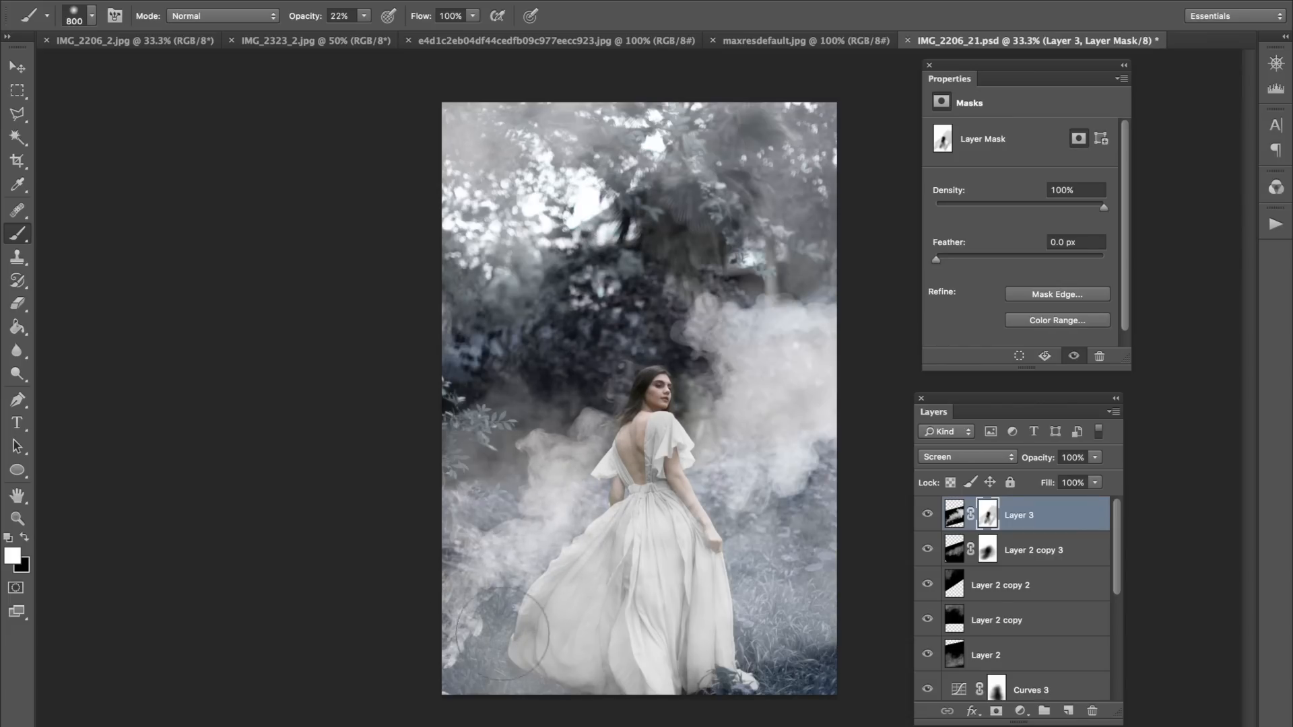
Reduce Layer 3's opacity to 37% and compare the image with and without its smoke.
{"action": "left_click", "coordinate": [927, 515]}
{"action": "left_click_drag", "start_coordinate": [1044, 460], "coordinate": [1010, 471]}
{"action": "key", "text": "v"}
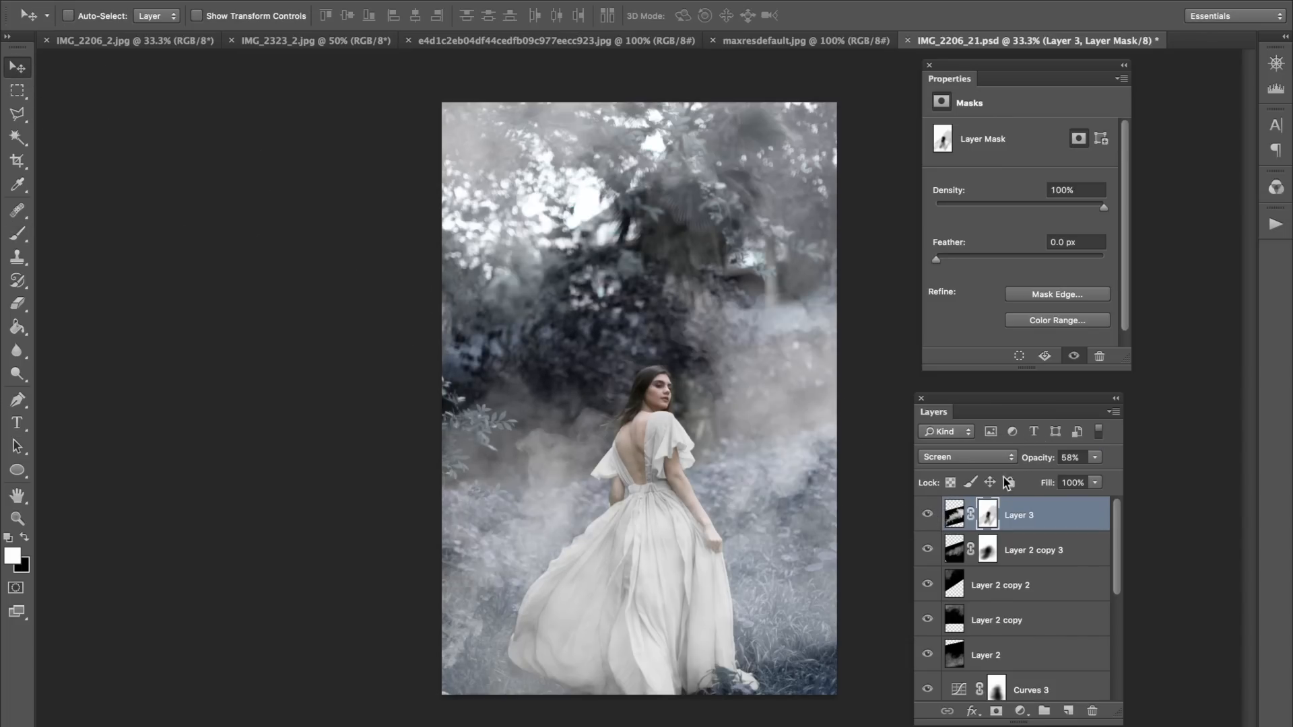
{"action": "left_click_drag", "start_coordinate": [1046, 464], "coordinate": [1025, 464]}
{"action": "left_click", "coordinate": [931, 514]}
{"action": "left_click", "coordinate": [931, 516]}
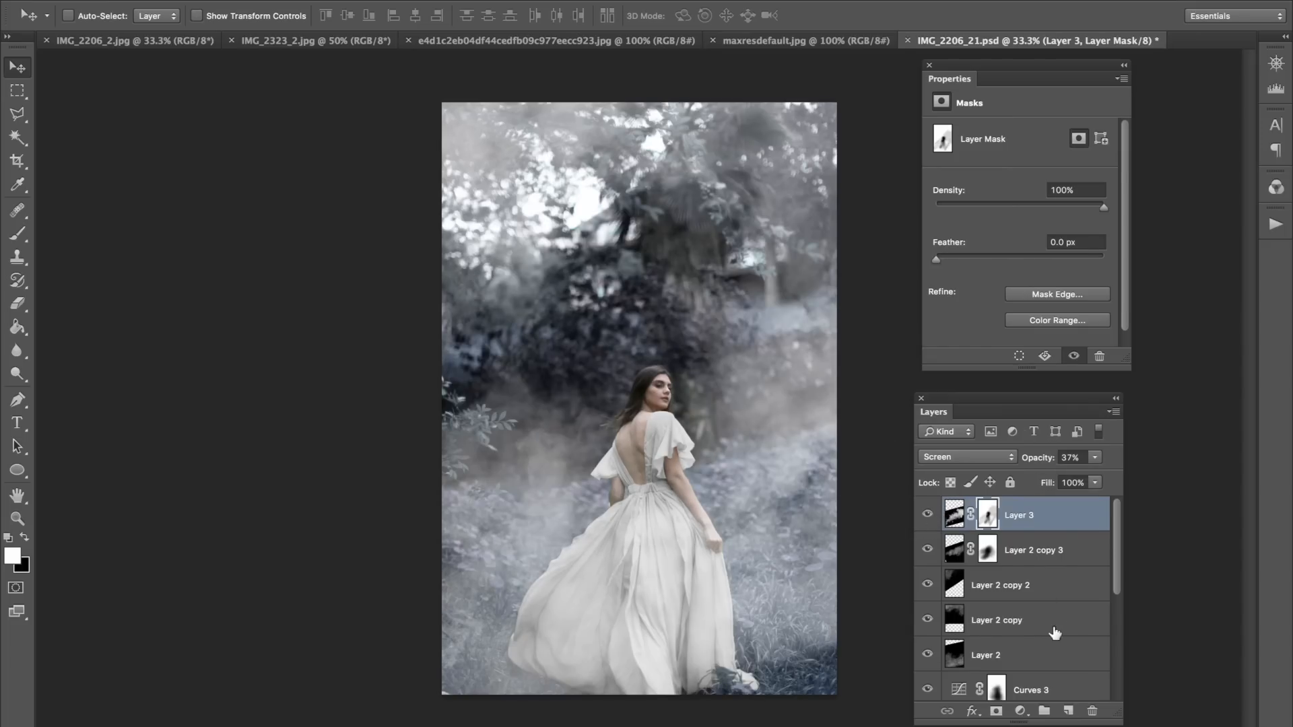
Add a Gradient Fill layer above Layer 3 with the default name, Normal mode and 100% opacity.
{"action": "left_click", "coordinate": [311, 2]}
{"action": "mouse_move", "coordinate": [268, 2]}
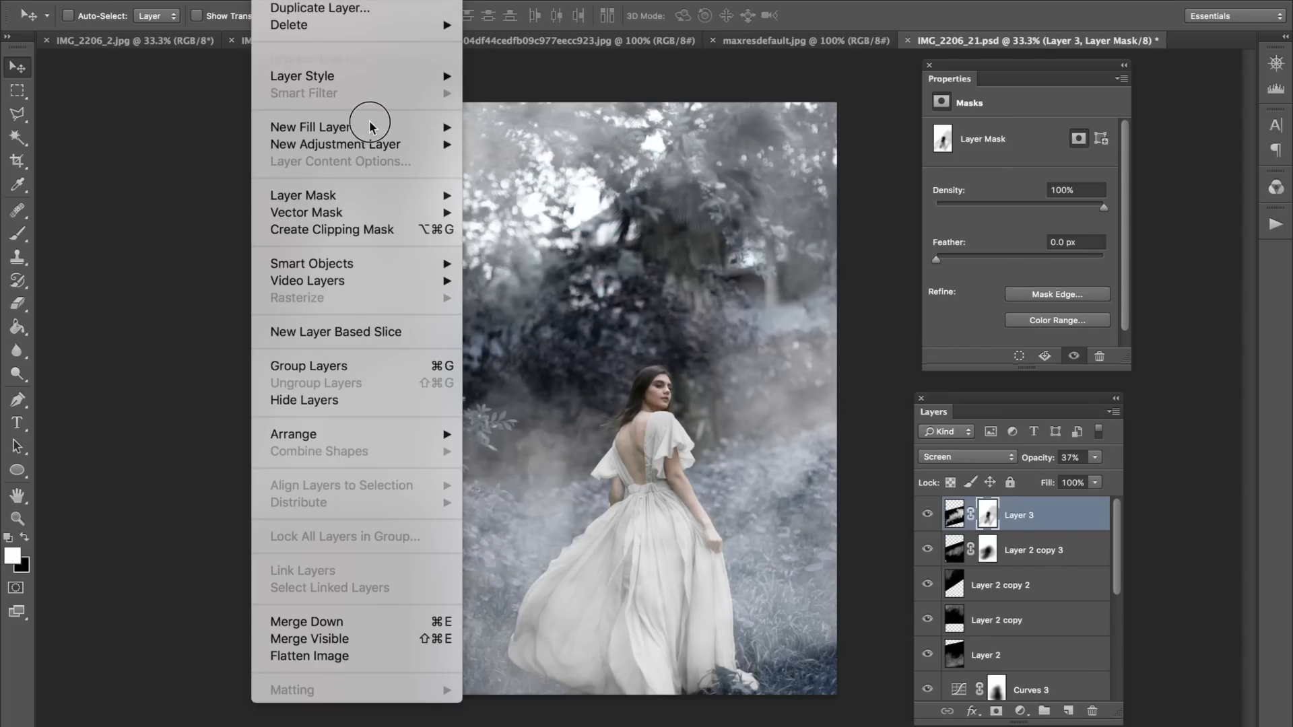
{"action": "mouse_move", "coordinate": [424, 146]}
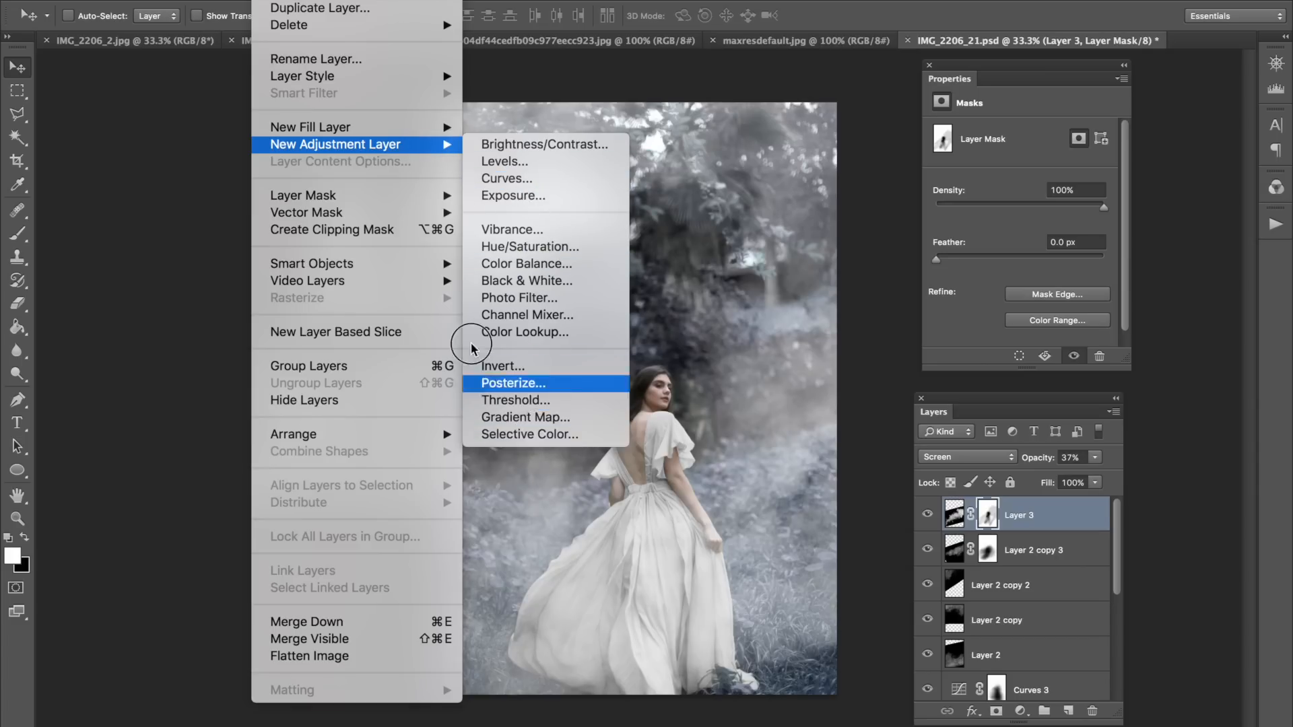
{"action": "mouse_move", "coordinate": [380, 131]}
{"action": "left_click", "coordinate": [479, 142]}
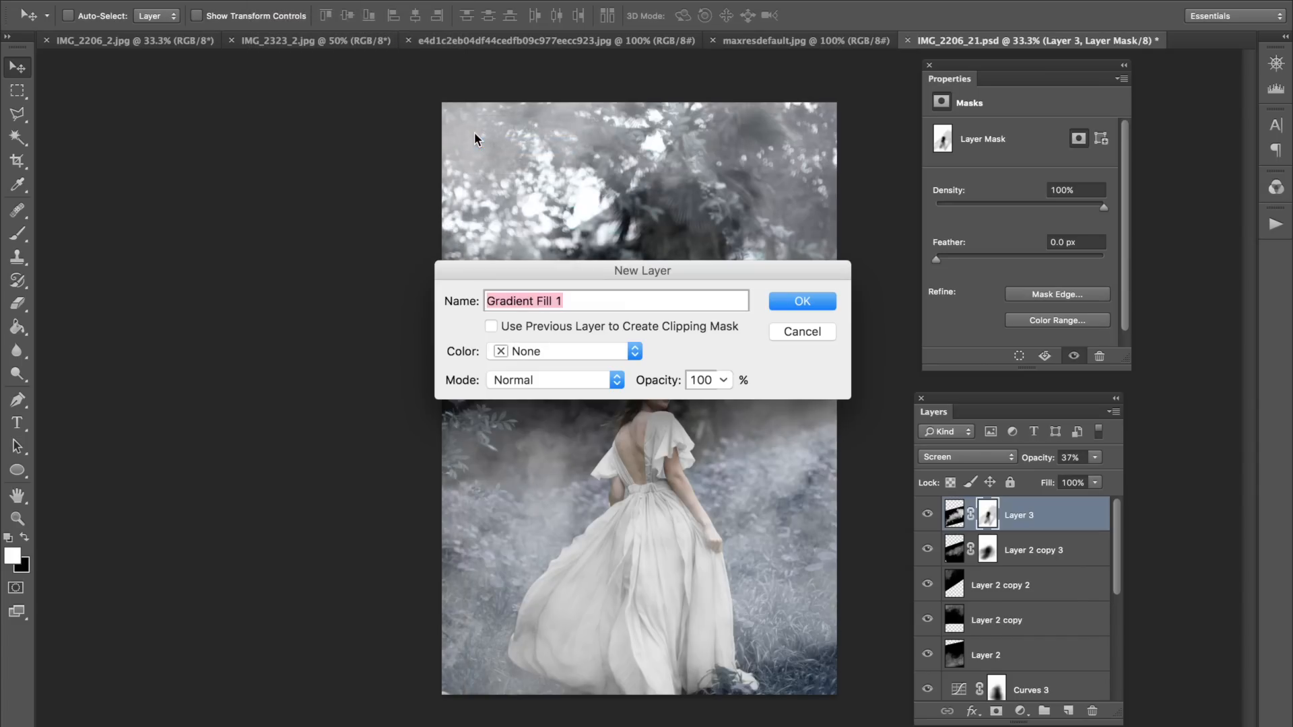
{"action": "key", "text": "Return"}
Choose the bright cyan-to-transparent preset as the fill layer's gradient.
{"action": "left_click", "coordinate": [922, 400]}
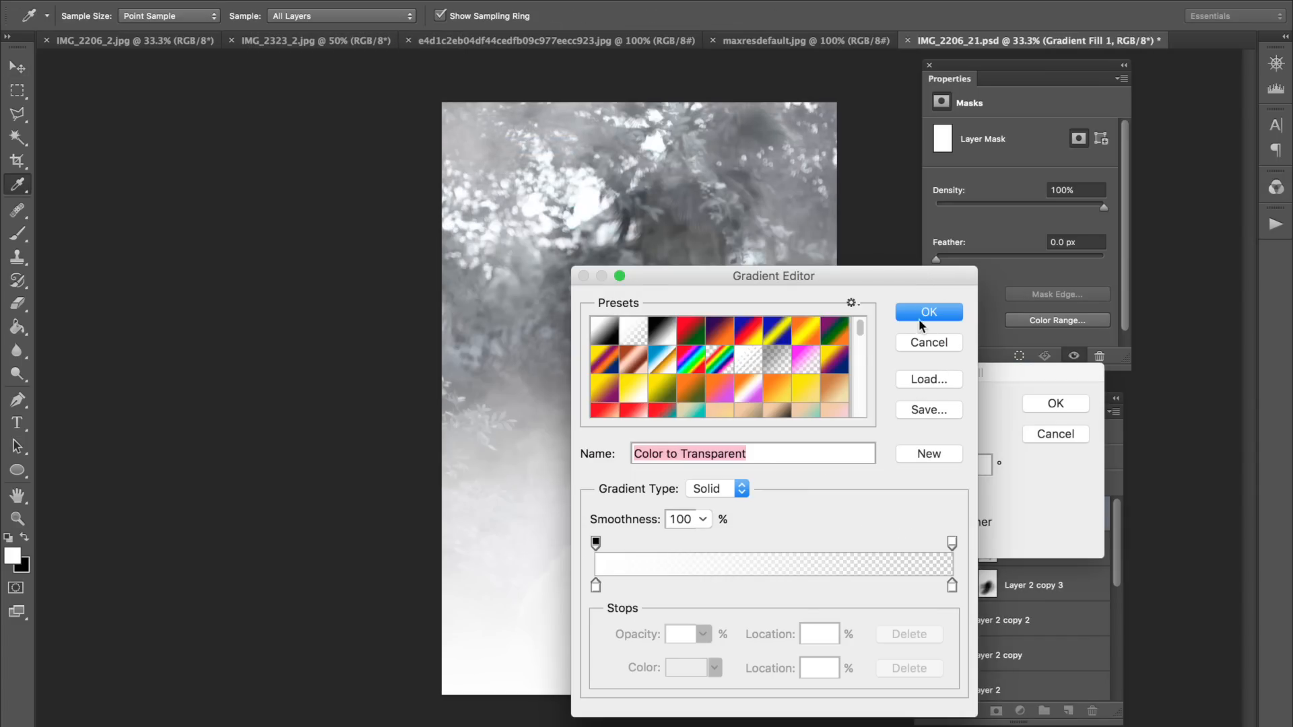
{"action": "left_click_drag", "start_coordinate": [862, 339], "coordinate": [867, 365]}
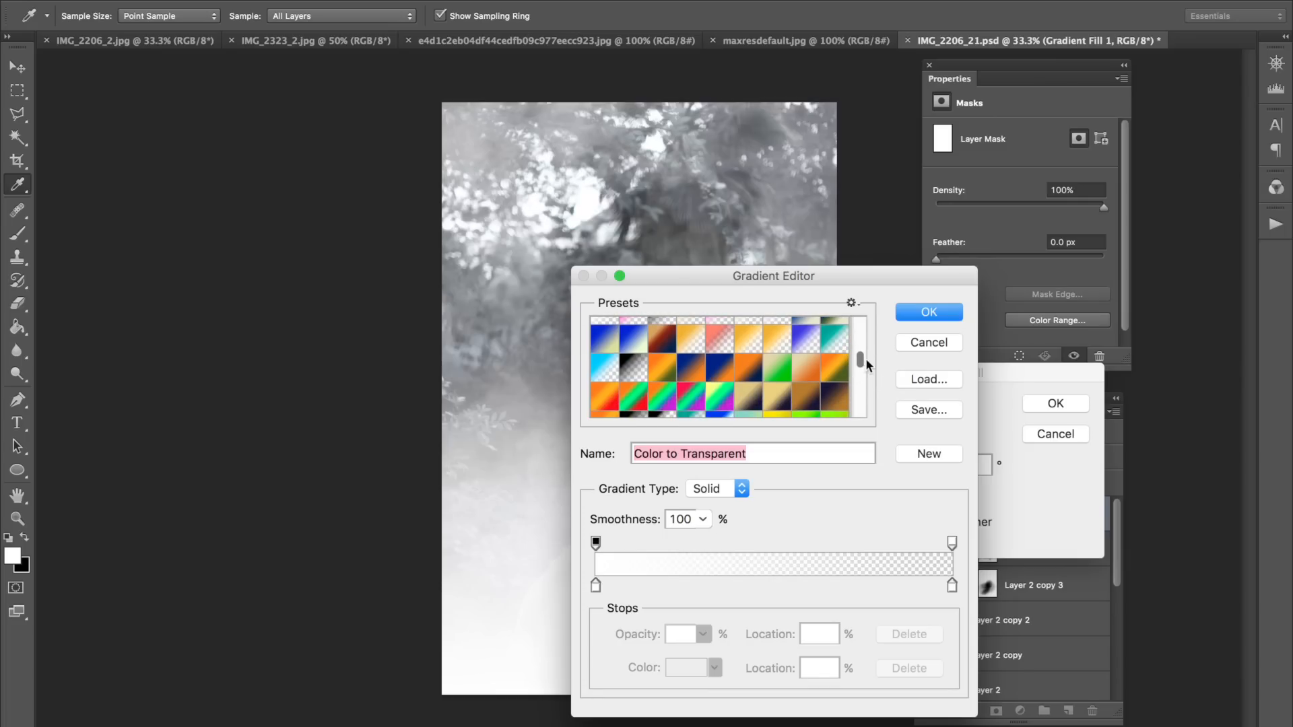
{"action": "left_click", "coordinate": [603, 374]}
{"action": "left_click", "coordinate": [917, 312]}
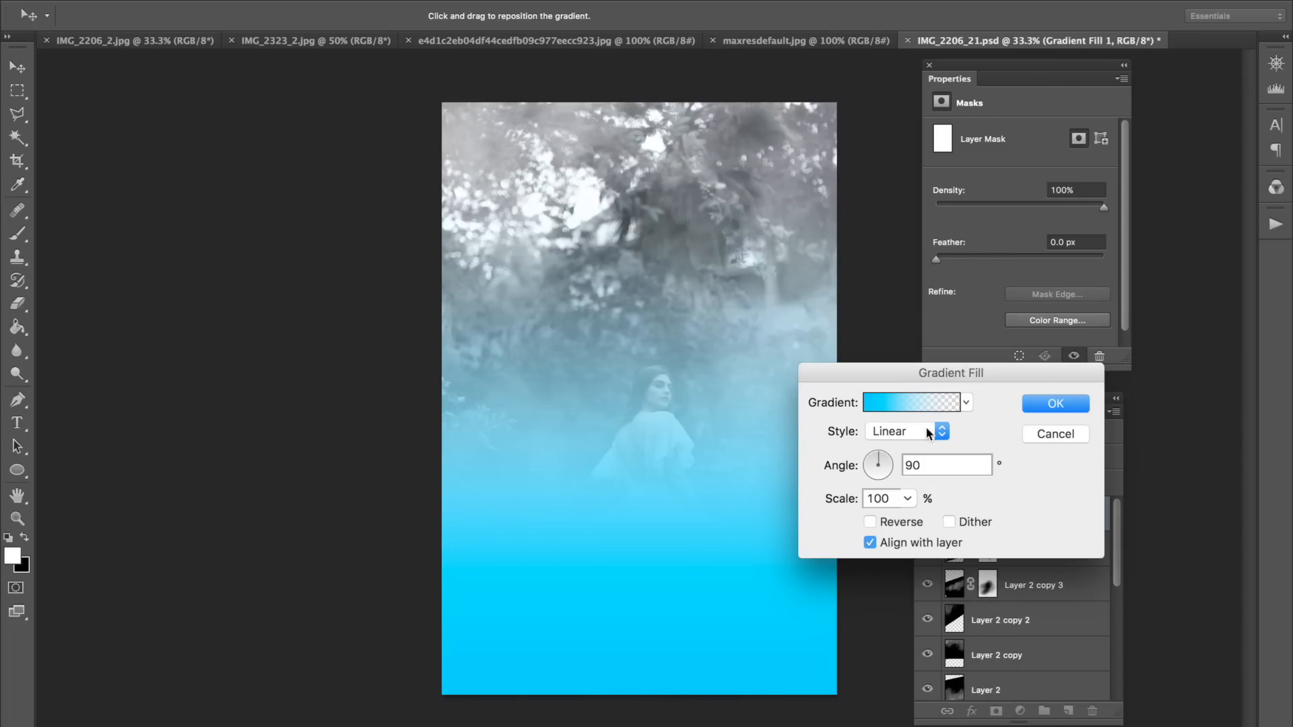
Make the gradient radial at a scale of 176% and place its centre in the photo's upper-left corner area.
{"action": "left_click", "coordinate": [927, 432]}
{"action": "left_click", "coordinate": [920, 445]}
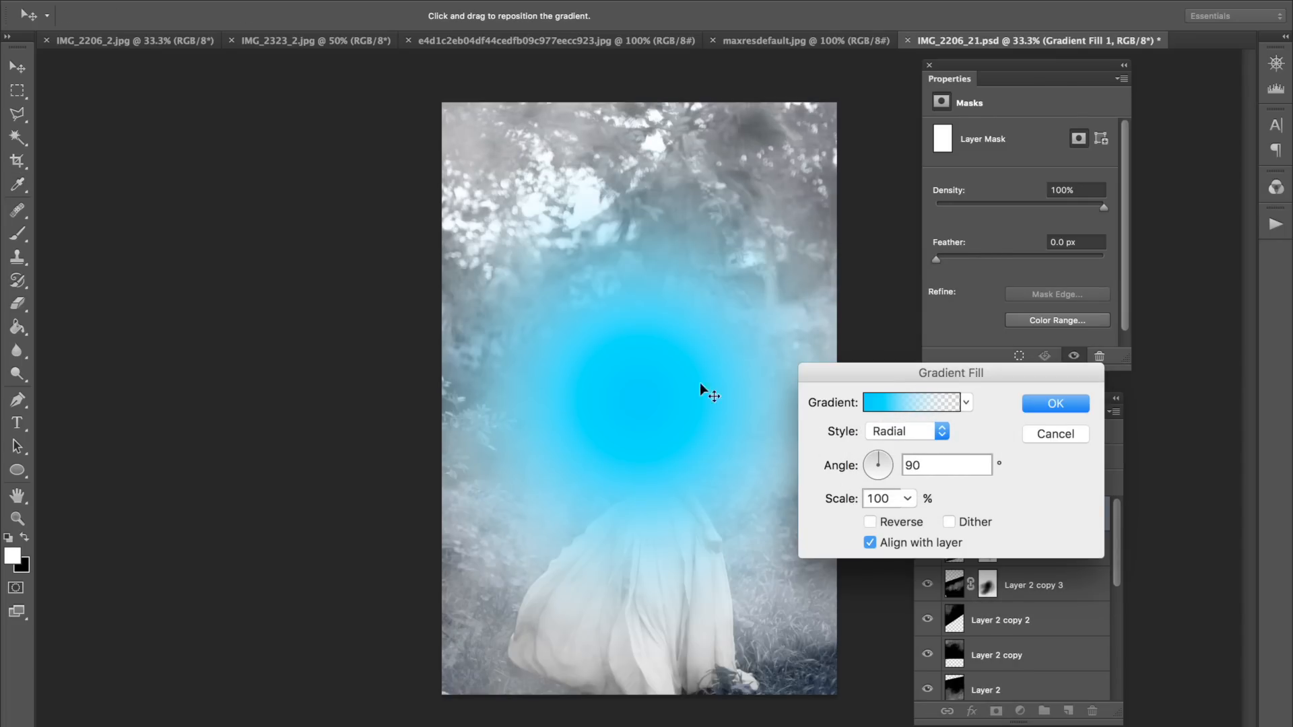
{"action": "left_click_drag", "start_coordinate": [721, 431], "coordinate": [560, 158]}
{"action": "left_click", "coordinate": [907, 499]}
{"action": "mouse_move", "coordinate": [919, 516]}
{"action": "left_mouse_down"}
{"action": "mouse_move", "coordinate": [930, 516]}
{"action": "mouse_move", "coordinate": [917, 517]}
{"action": "left_mouse_up"}
{"action": "left_click_drag", "start_coordinate": [657, 421], "coordinate": [519, 352]}
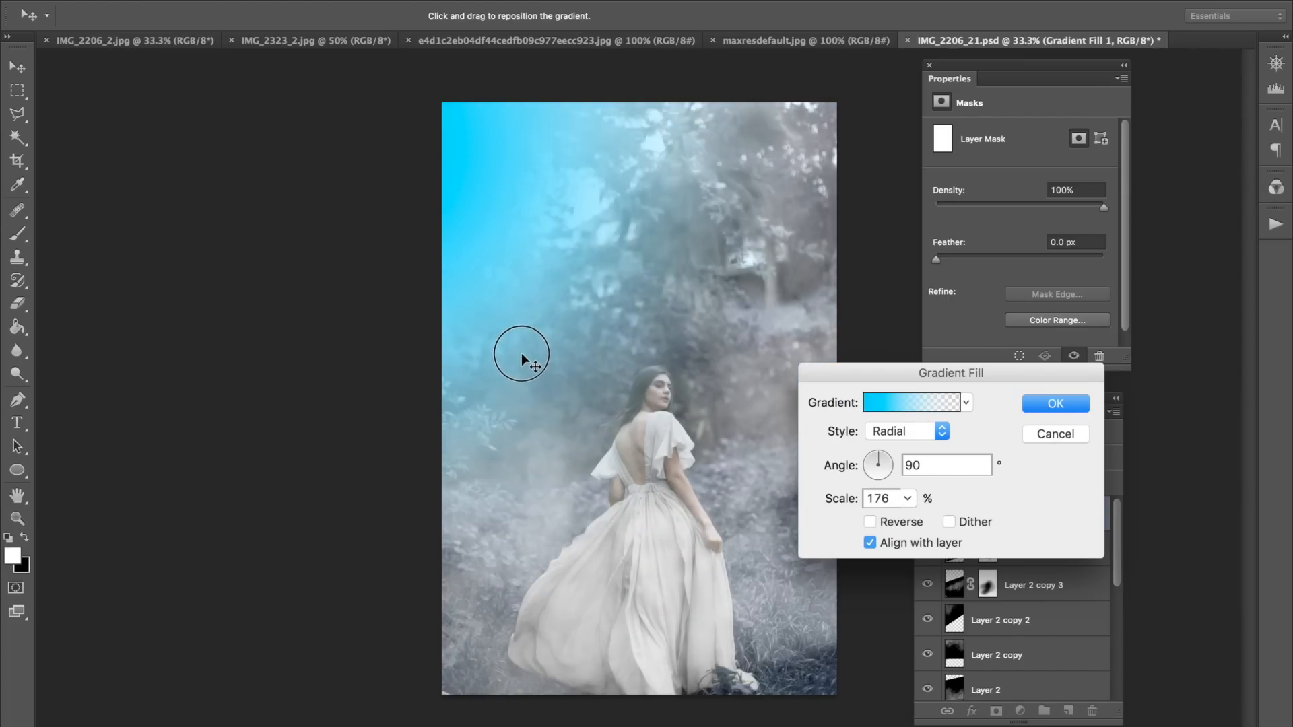
{"action": "key", "text": "Return"}
Set the gradient fill layer's blend mode to Screen and its opacity to 49%.
{"action": "left_click", "coordinate": [966, 456]}
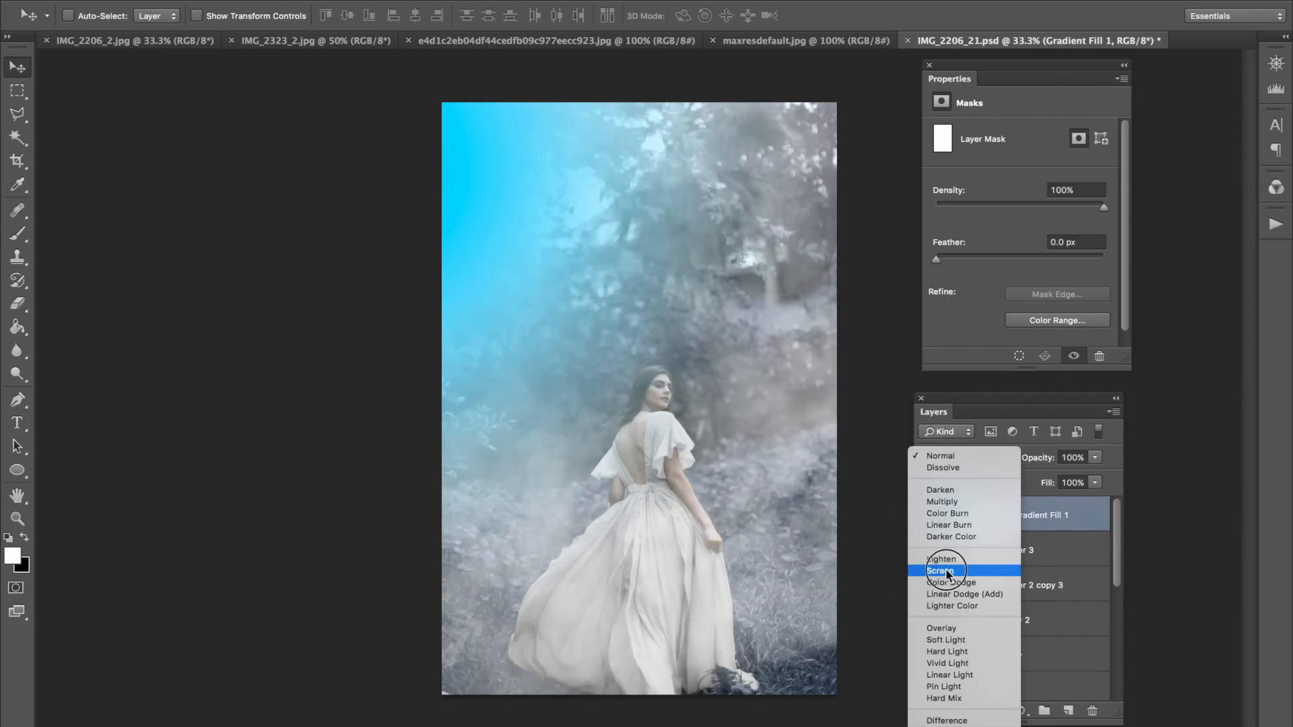
{"action": "left_click", "coordinate": [942, 532]}
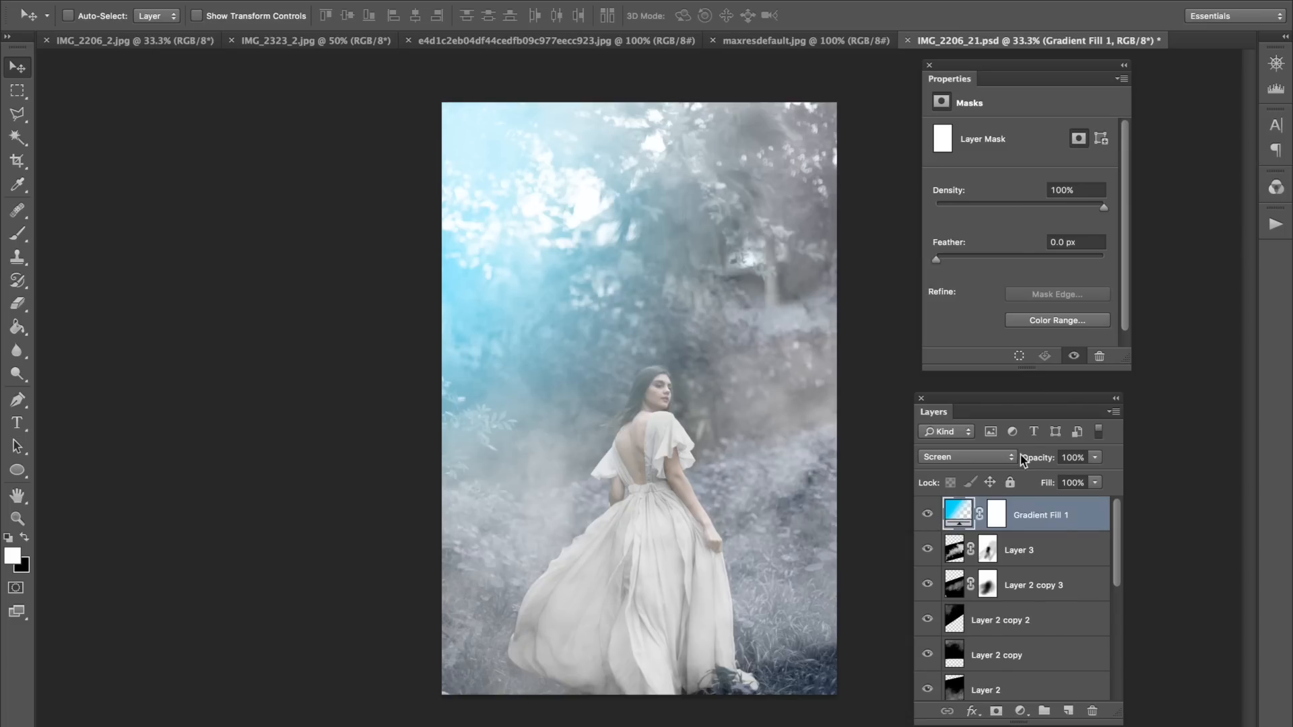
{"action": "left_click_drag", "start_coordinate": [1024, 457], "coordinate": [991, 479]}
Shift the cyan gradient farther toward the photo's upper-left edge and lower the fill layer's opacity to 33%.
{"action": "double_click", "coordinate": [957, 514]}
{"action": "left_click_drag", "start_coordinate": [505, 288], "coordinate": [444, 246]}
{"action": "key", "text": "Return"}
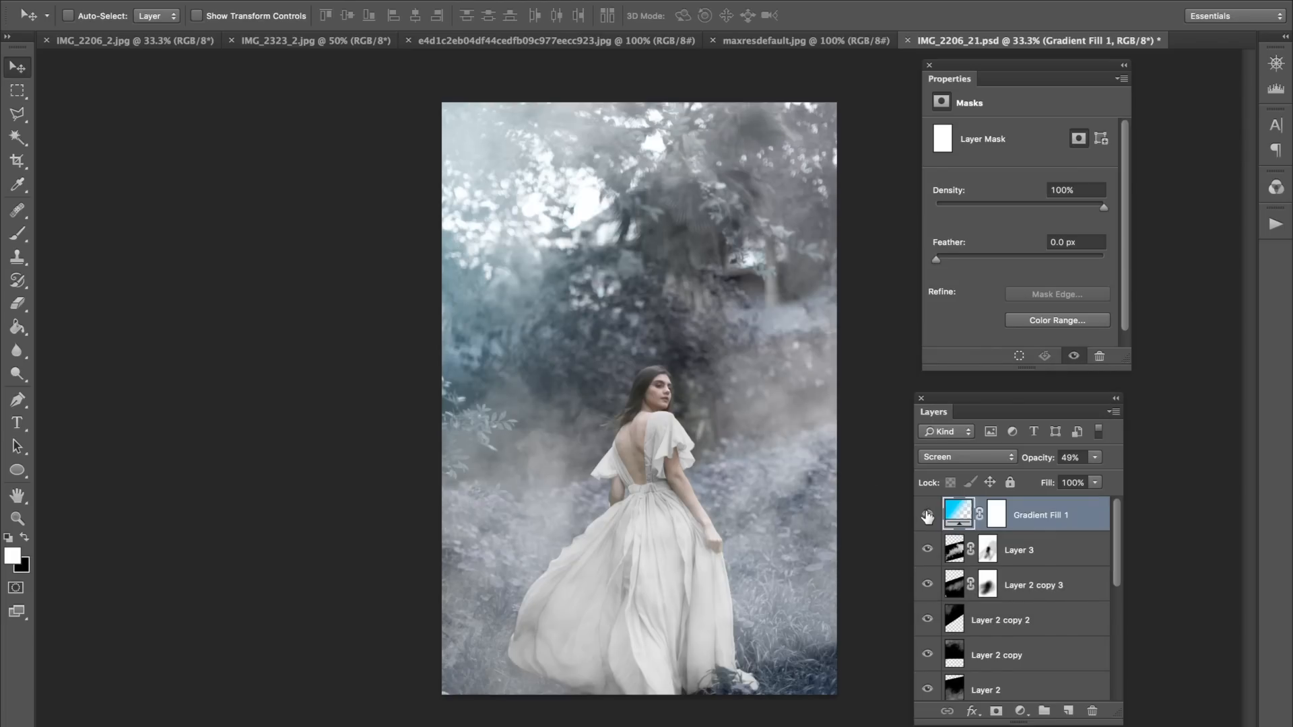
{"action": "left_click_drag", "start_coordinate": [1020, 460], "coordinate": [1025, 467]}
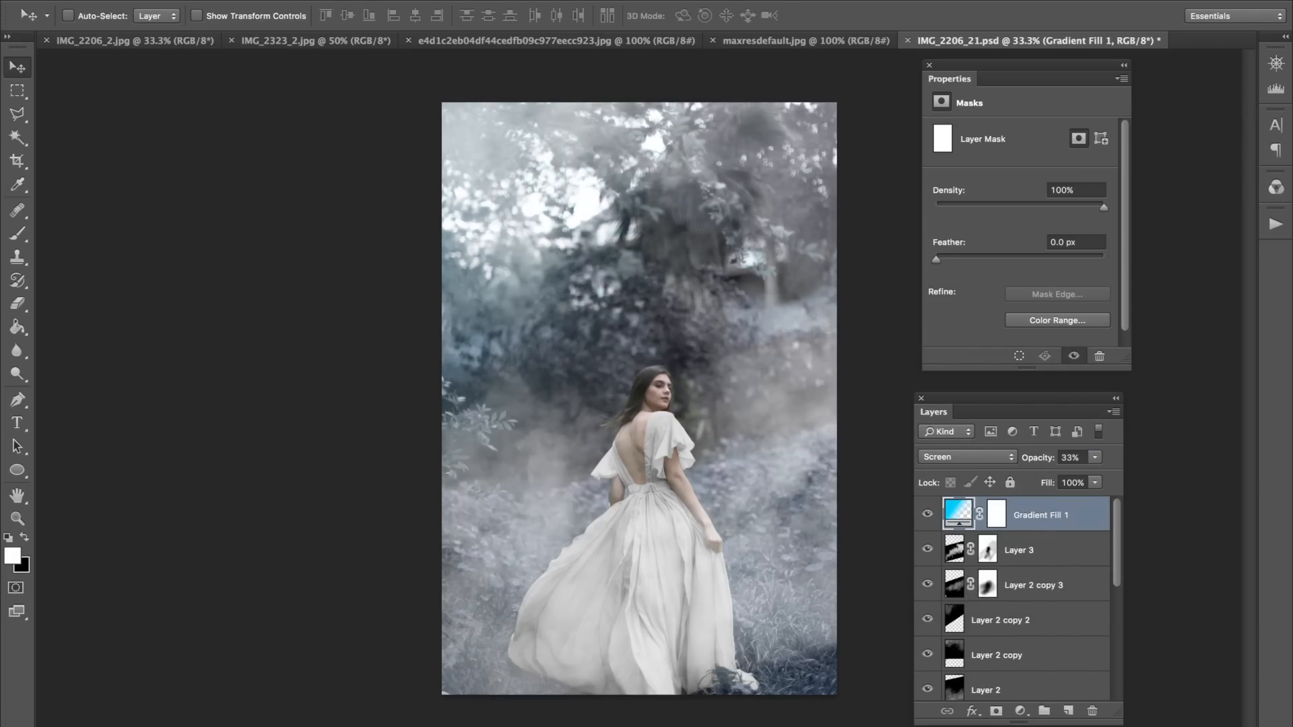
Add a Curves adjustment layer above the gradient fill and brighten the image with an RGB curve point at input 164, output 198.
{"action": "left_click_drag", "start_coordinate": [273, 2], "coordinate": [491, 178]}
{"action": "key", "text": "Return"}
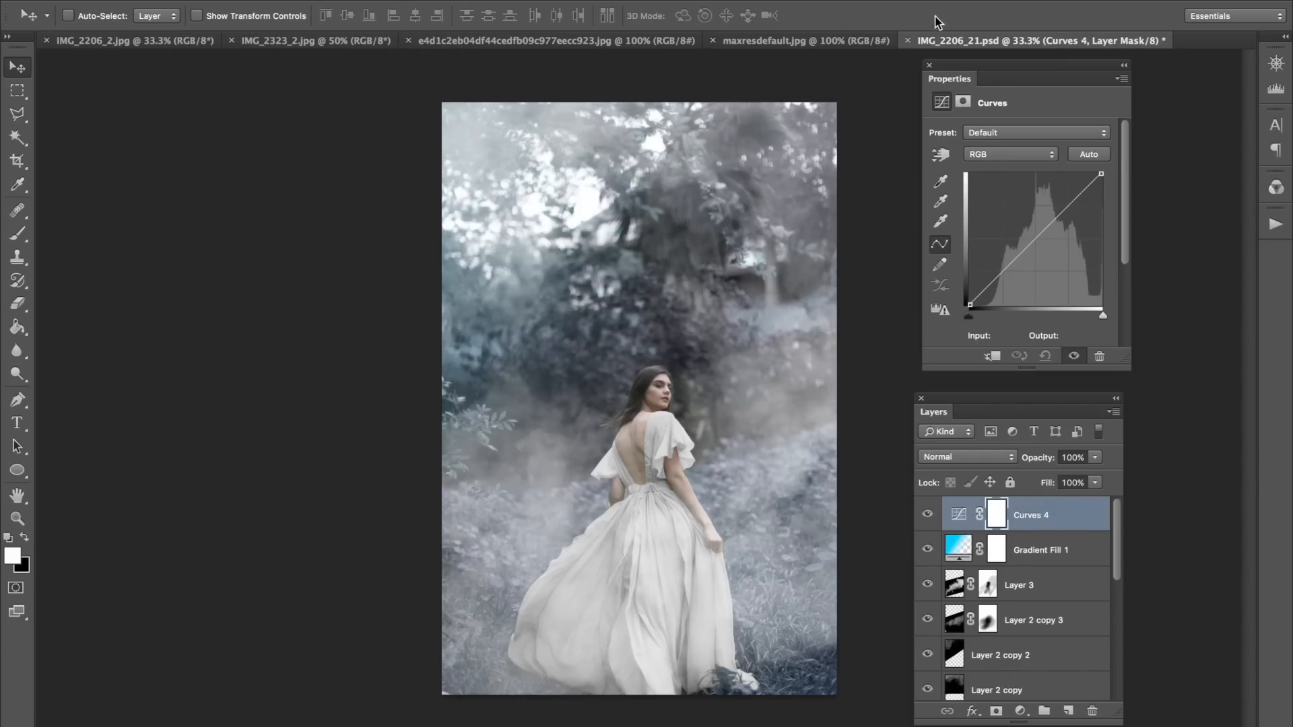
{"action": "mouse_move", "coordinate": [1076, 198]}
{"action": "left_mouse_down"}
{"action": "mouse_move", "coordinate": [1069, 180]}
{"action": "mouse_move", "coordinate": [1054, 200]}
{"action": "left_mouse_up"}
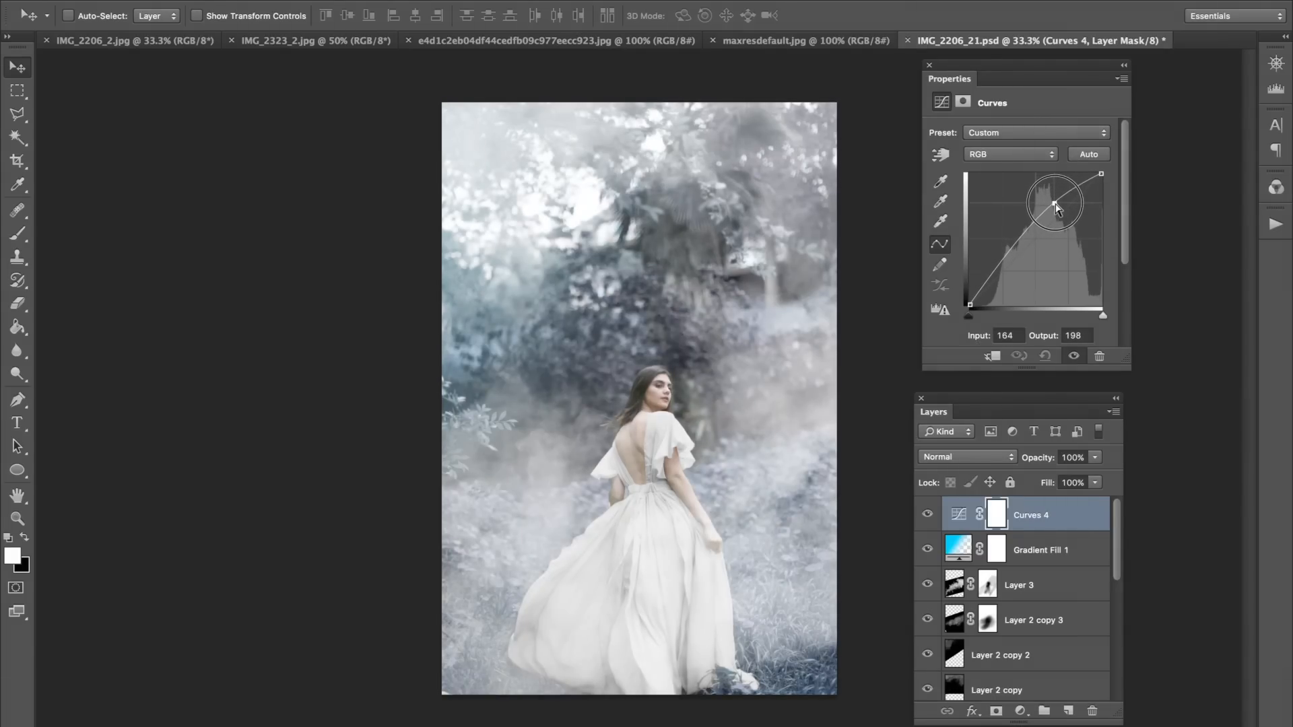
Refine the Curves 4 RGB curve with a shadow point, an inset black endpoint and the upper point at input 167, output 187.
{"action": "left_click_drag", "start_coordinate": [1008, 258], "coordinate": [1009, 268]}
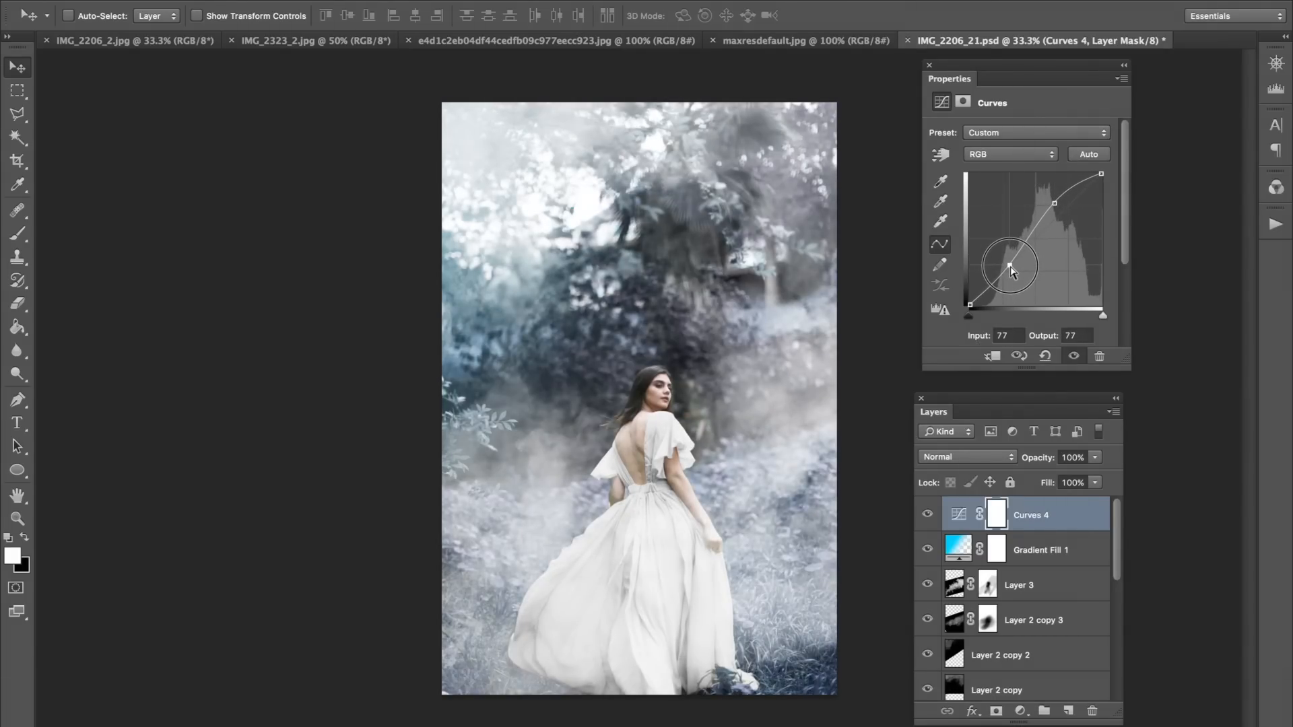
{"action": "left_click_drag", "start_coordinate": [1054, 203], "coordinate": [1052, 215]}
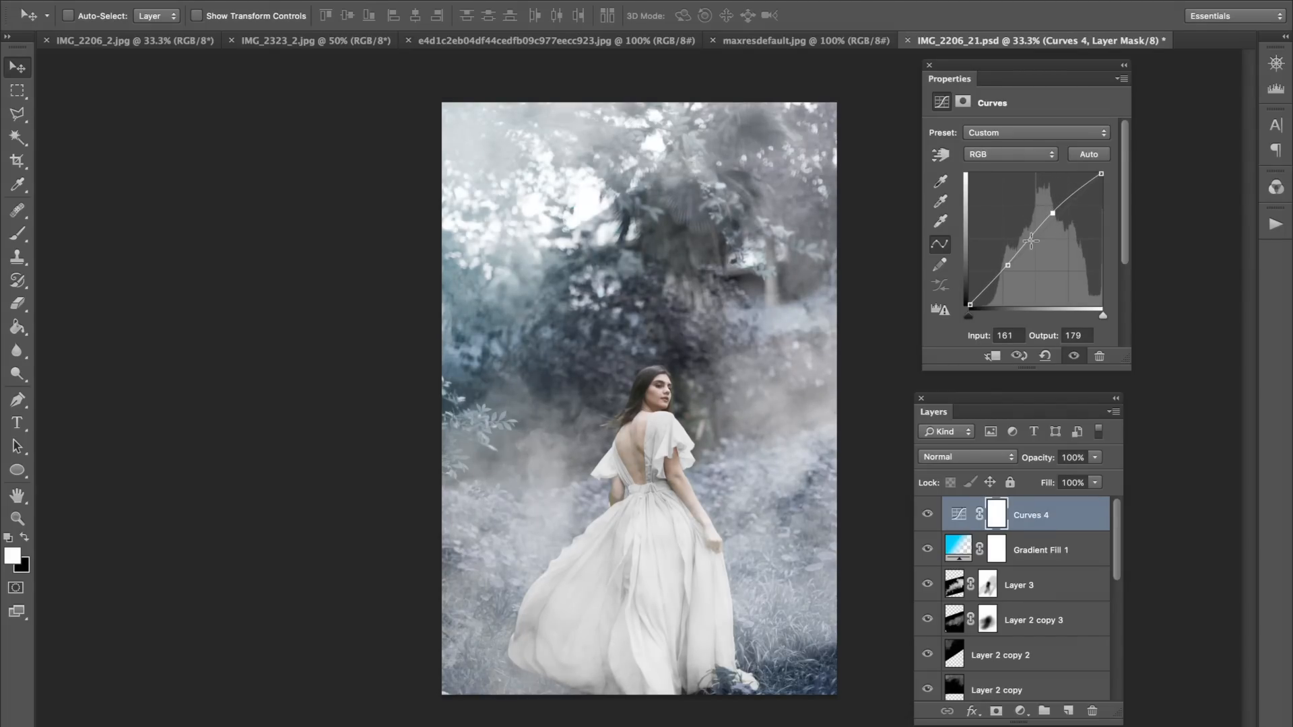
{"action": "left_click_drag", "start_coordinate": [970, 307], "coordinate": [978, 313]}
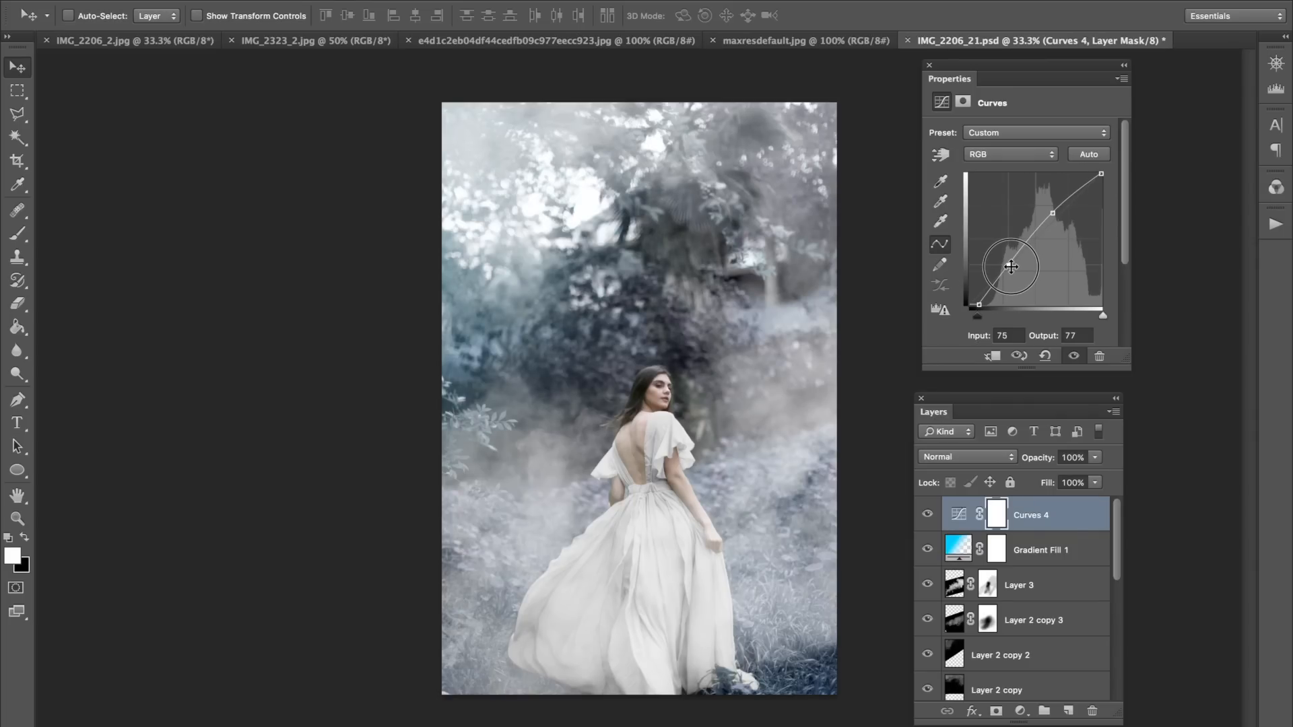
{"action": "left_click_drag", "start_coordinate": [1010, 266], "coordinate": [1009, 267]}
{"action": "left_click_drag", "start_coordinate": [1053, 214], "coordinate": [1053, 214]}
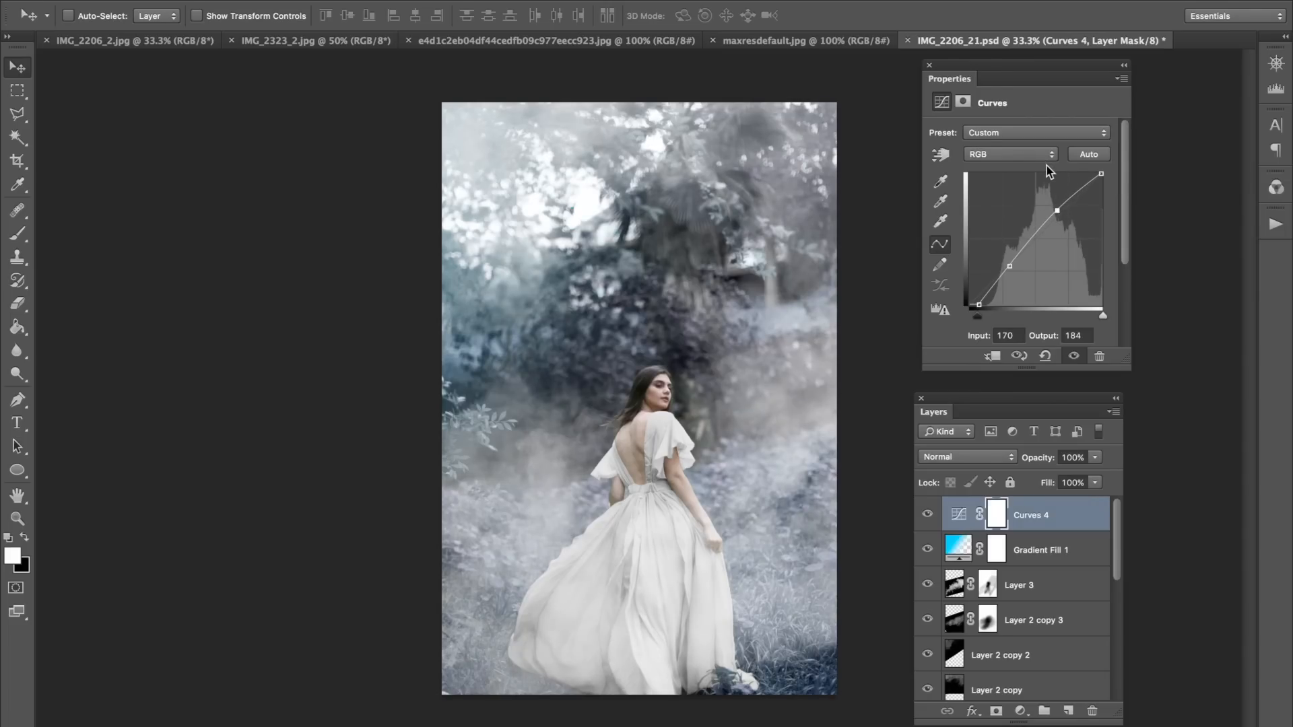
{"action": "left_click_drag", "start_coordinate": [1101, 174], "coordinate": [1055, 209]}
Lower the blue curve's white endpoint to output 238 and add an upper point at input 181, output 188, plus a lower point.
{"action": "left_click", "coordinate": [1010, 157]}
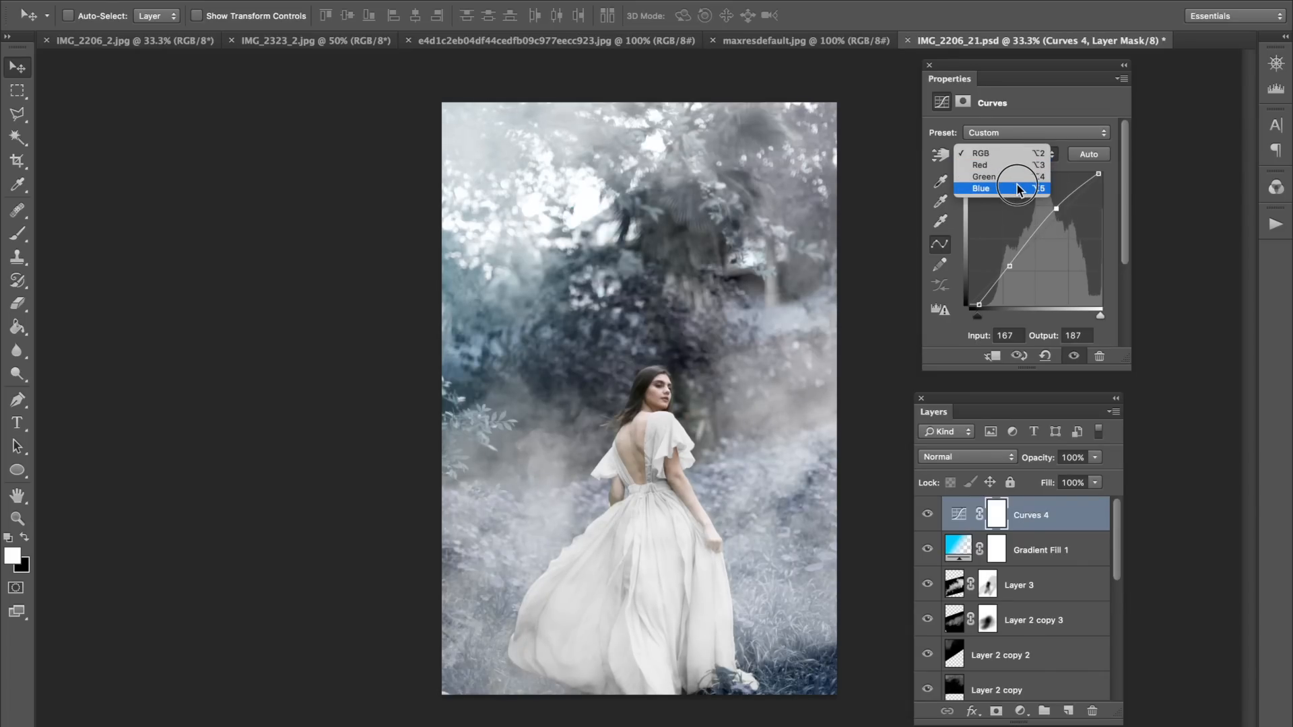
{"action": "left_click", "coordinate": [1009, 188]}
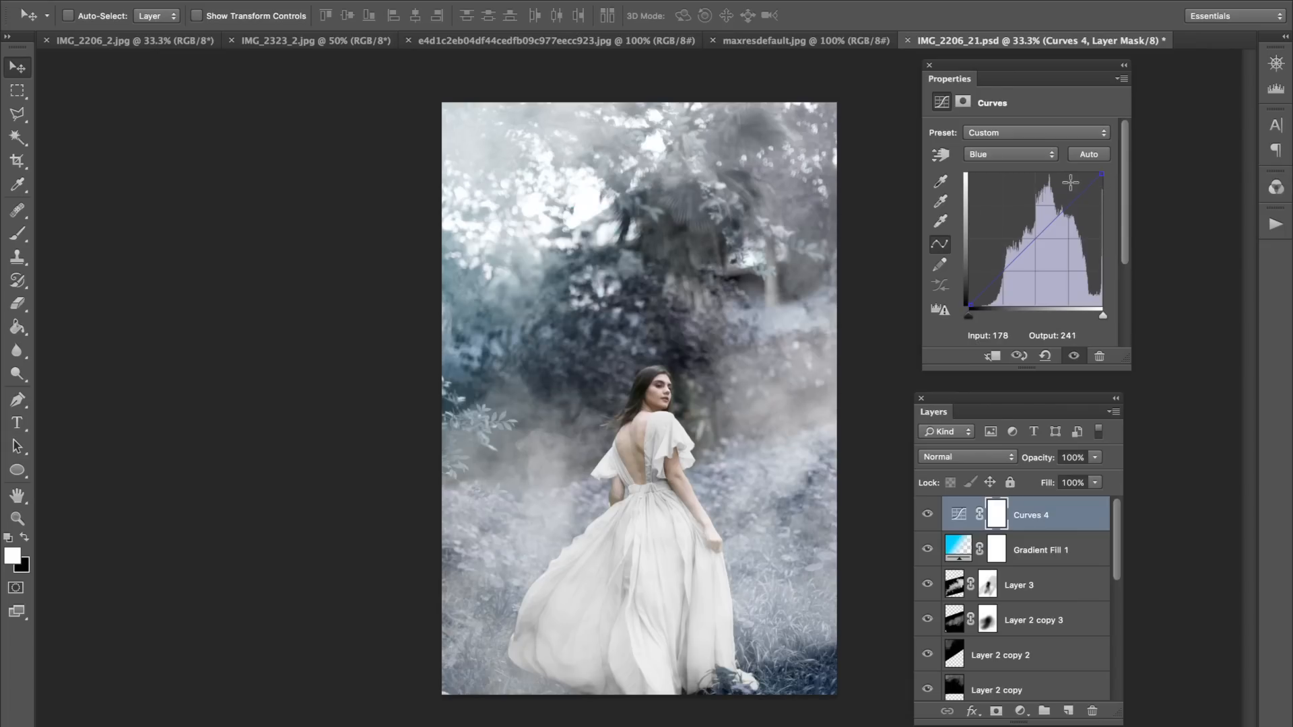
{"action": "left_click", "coordinate": [1013, 155]}
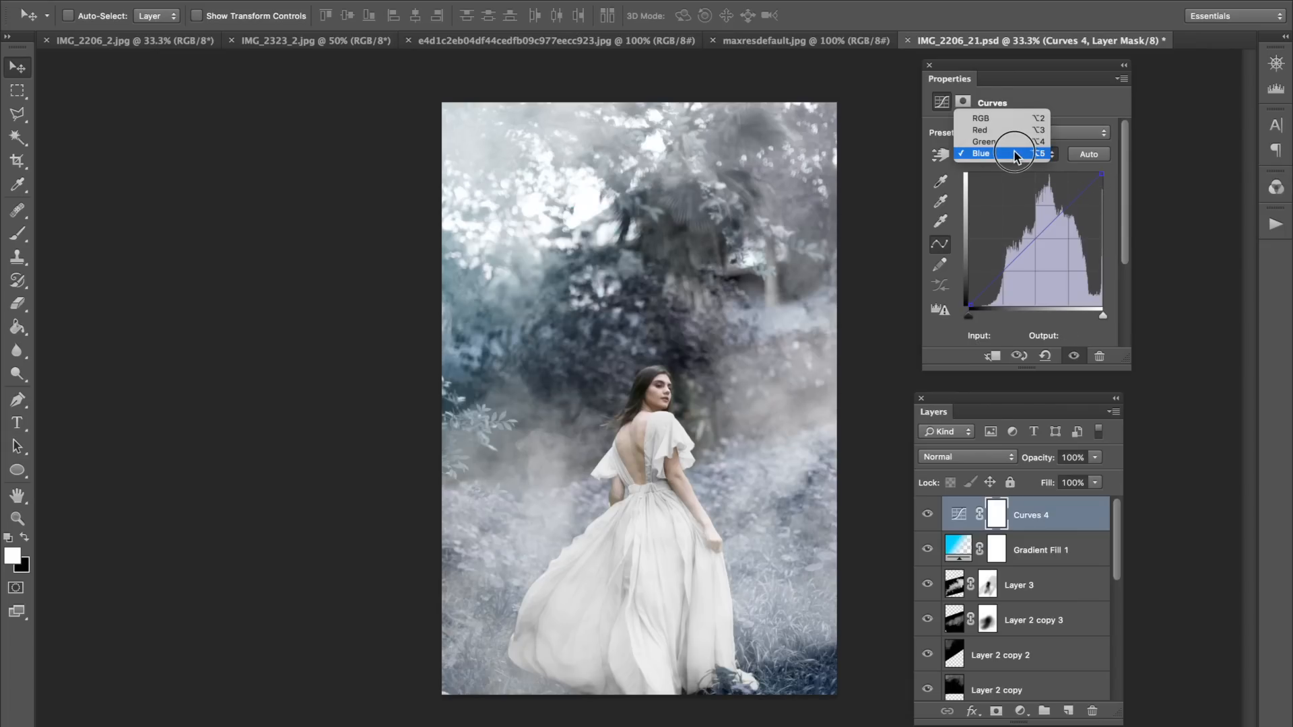
{"action": "left_click", "coordinate": [977, 154]}
{"action": "left_click_drag", "start_coordinate": [1101, 177], "coordinate": [1107, 186]}
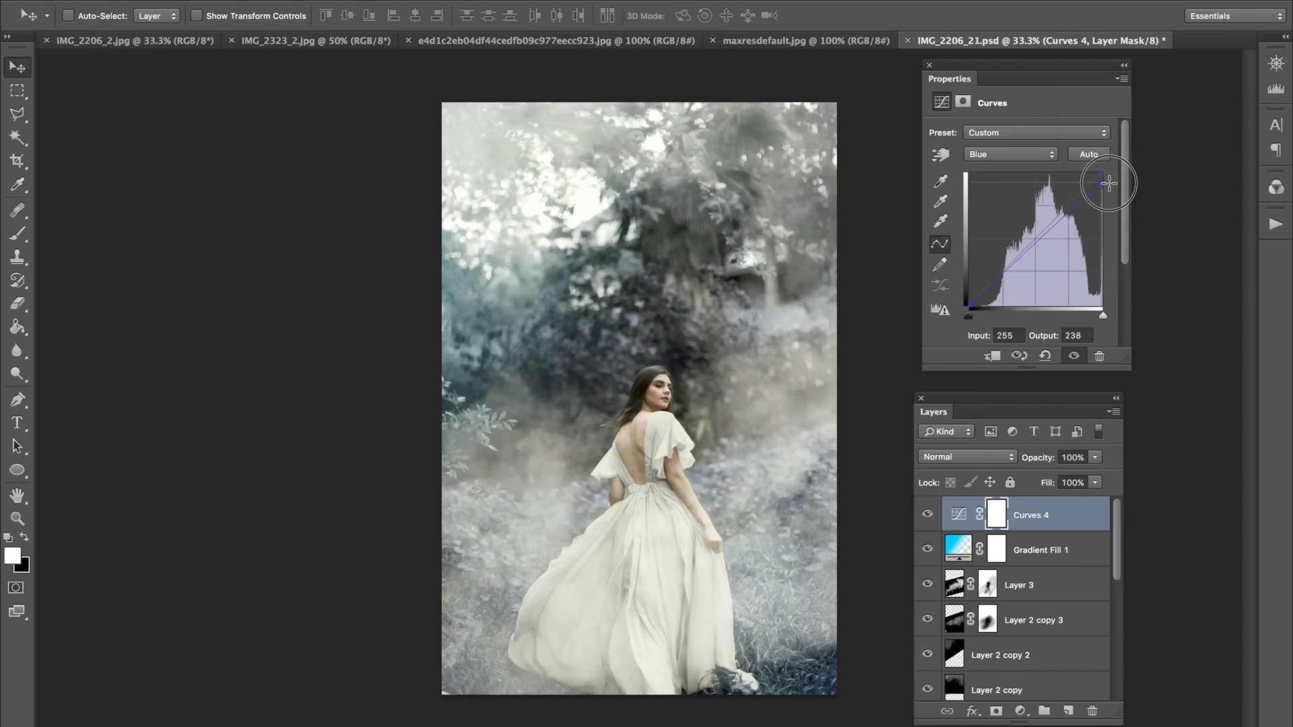
{"action": "mouse_move", "coordinate": [1070, 211]}
{"action": "left_mouse_down"}
{"action": "mouse_move", "coordinate": [1067, 197]}
{"action": "mouse_move", "coordinate": [1065, 208]}
{"action": "left_mouse_up"}
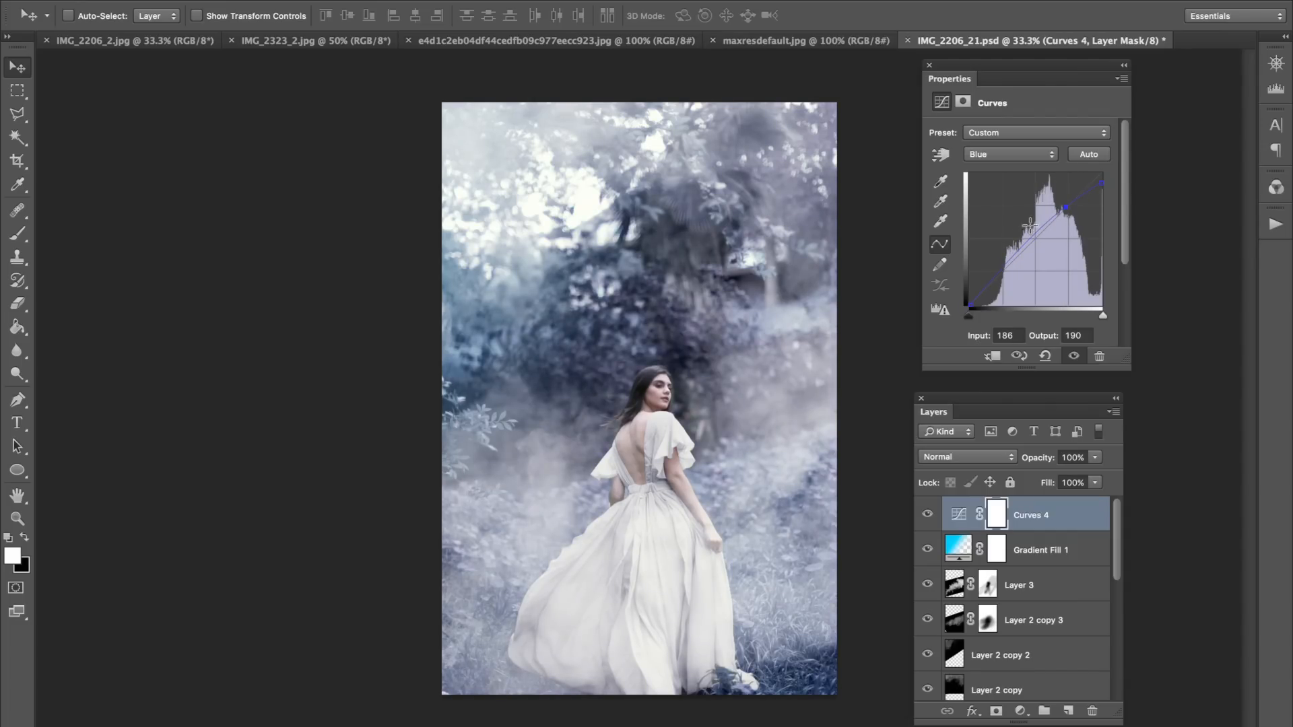
{"action": "left_click", "coordinate": [1003, 268]}
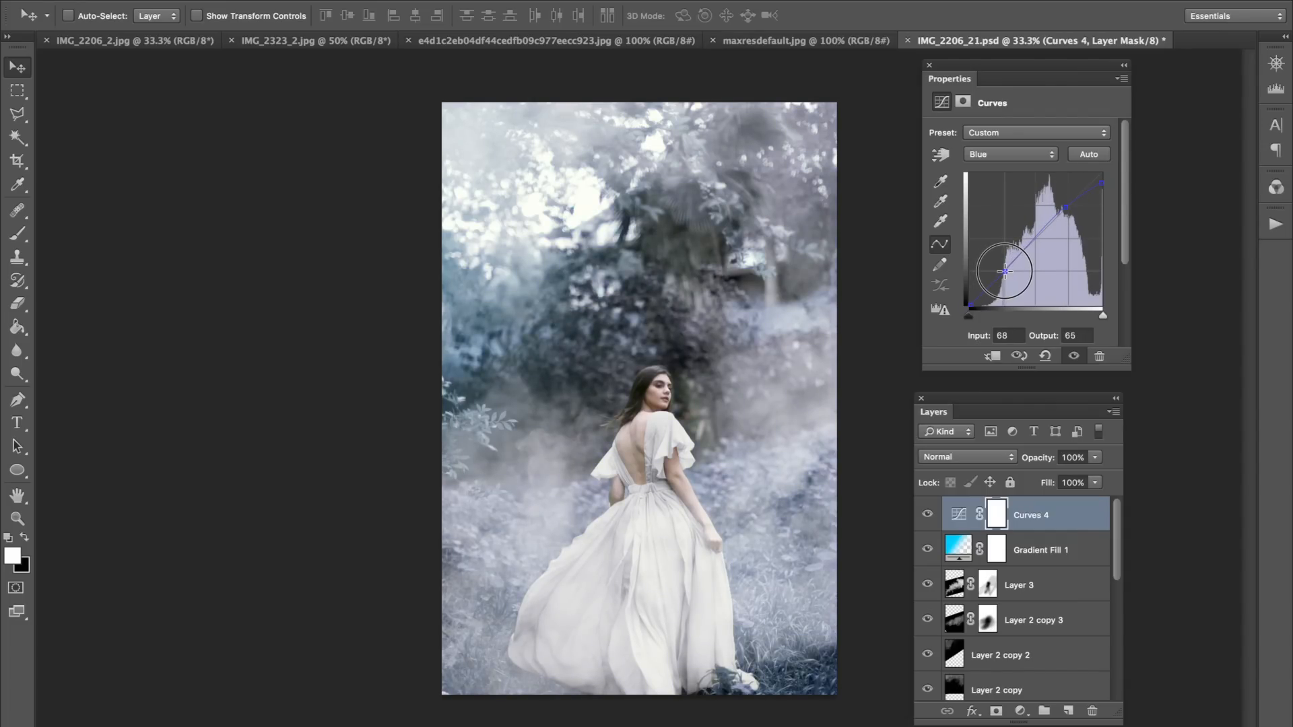
{"action": "left_click_drag", "start_coordinate": [1065, 208], "coordinate": [1062, 211]}
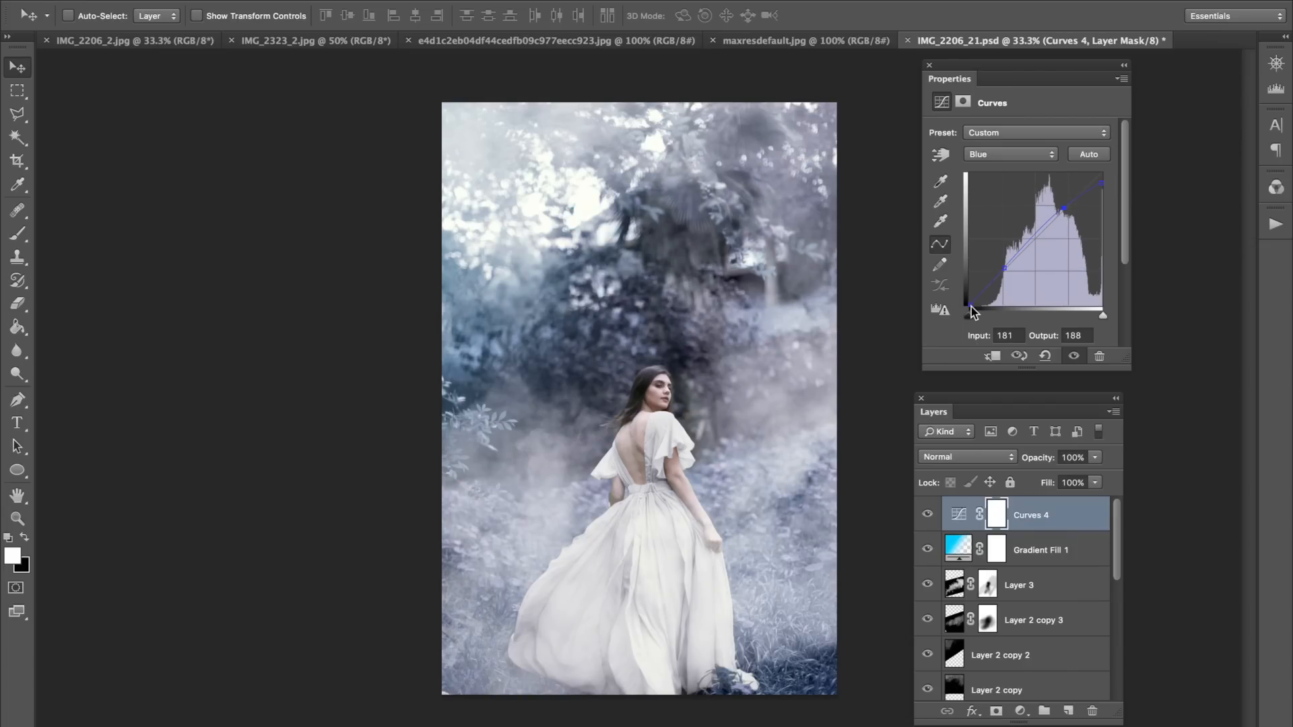
{"action": "left_click_drag", "start_coordinate": [973, 304], "coordinate": [970, 307]}
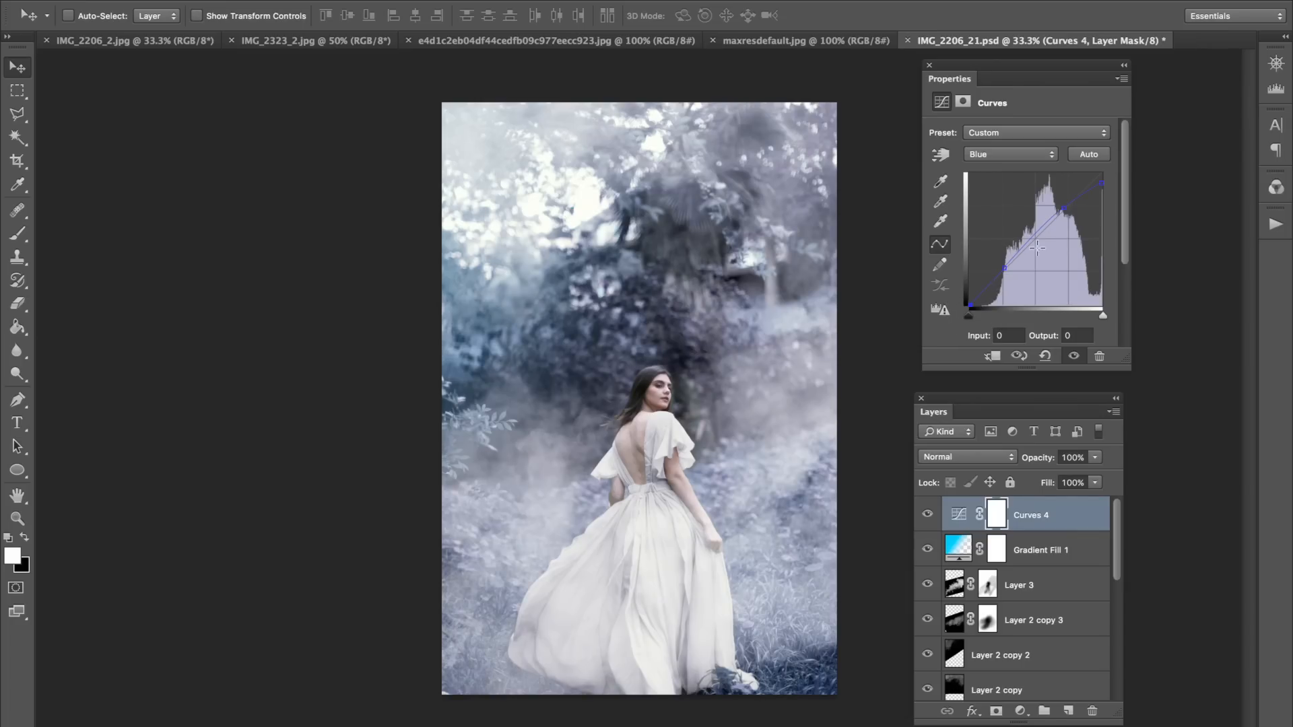
Lower the blue curve's white endpoint past output 228 and rebalance its upper, lower and black points to warm the highlights.
{"action": "left_click", "coordinate": [1062, 208]}
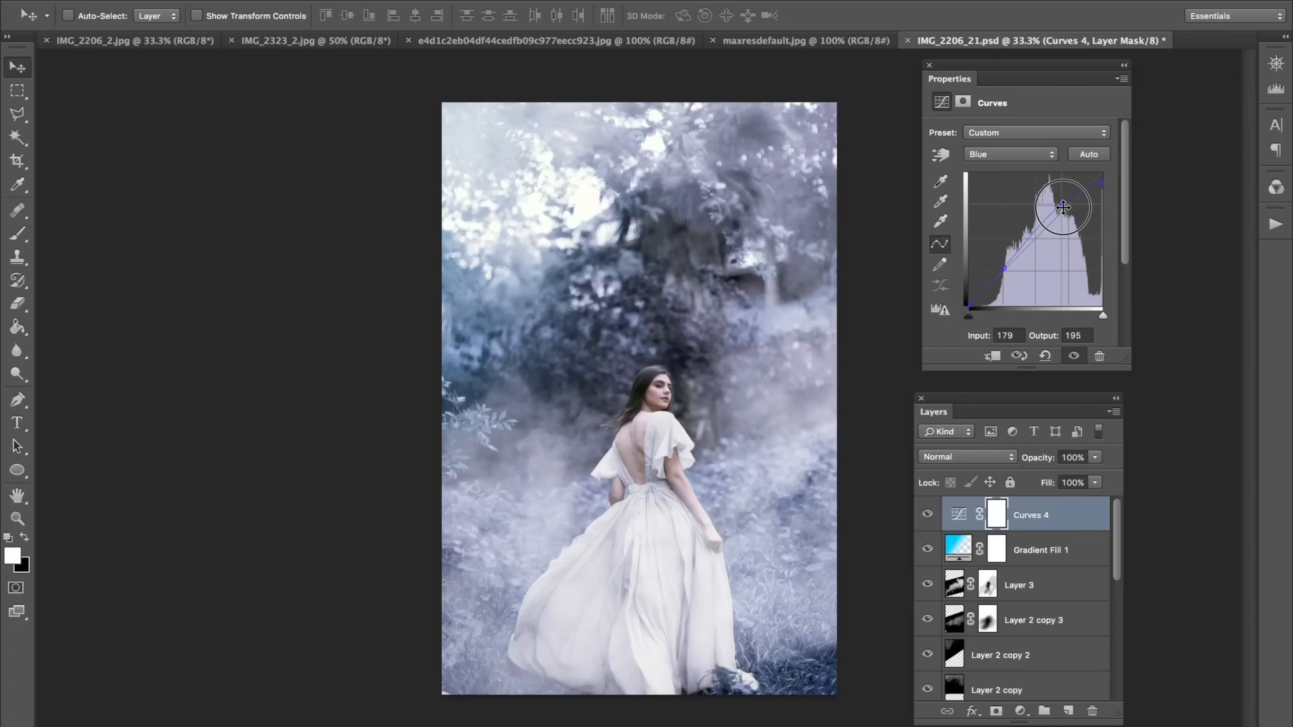
{"action": "mouse_move", "coordinate": [1101, 183]}
{"action": "left_mouse_down"}
{"action": "mouse_move", "coordinate": [1064, 214]}
{"action": "mouse_move", "coordinate": [1102, 188]}
{"action": "left_mouse_up"}
{"action": "left_click", "coordinate": [1060, 206]}
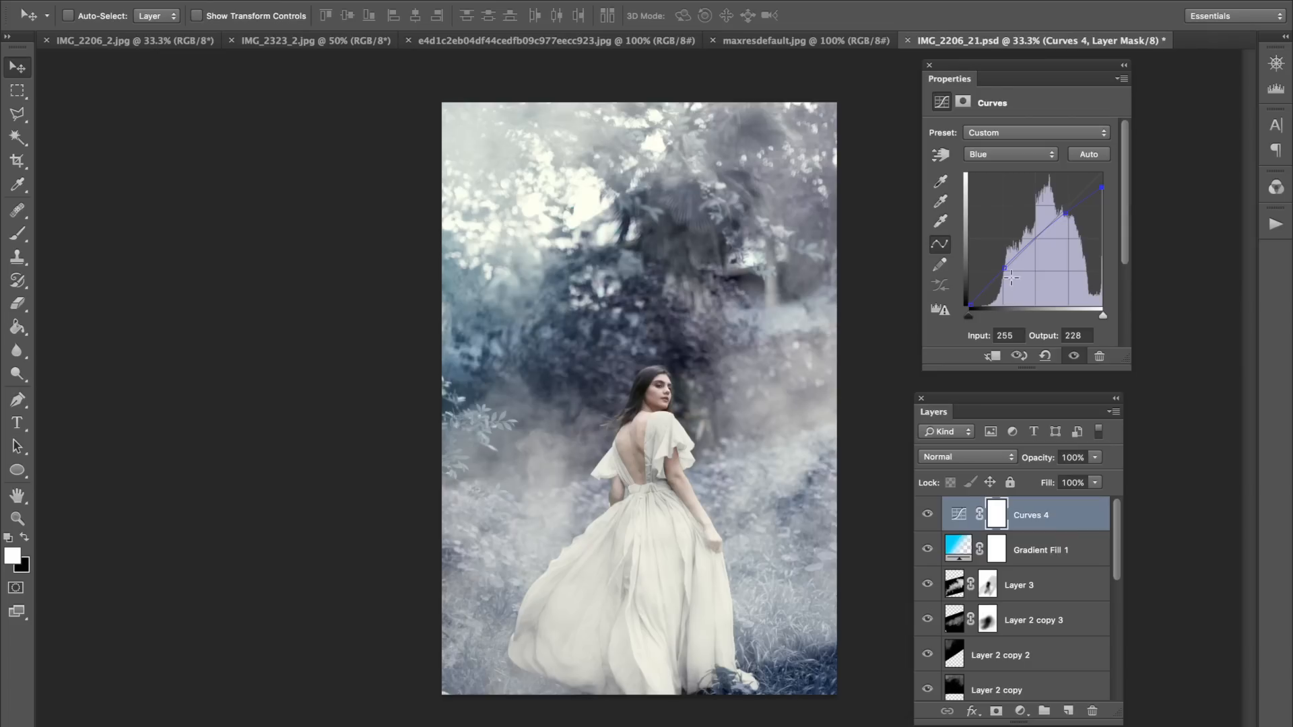
{"action": "left_click_drag", "start_coordinate": [1007, 265], "coordinate": [1006, 264]}
{"action": "left_click_drag", "start_coordinate": [970, 307], "coordinate": [975, 308]}
{"action": "left_click_drag", "start_coordinate": [1064, 213], "coordinate": [1067, 214]}
{"action": "left_click", "coordinate": [929, 515]}
{"action": "left_click", "coordinate": [929, 515]}
{"action": "left_click_drag", "start_coordinate": [1105, 183], "coordinate": [1115, 196]}
Set the Curves 4 layer's opacity to 87%, duplicate the layer, and lower the copy's opacity to 47%.
{"action": "left_click", "coordinate": [927, 514]}
{"action": "left_click", "coordinate": [927, 514]}
{"action": "left_click_drag", "start_coordinate": [1041, 458], "coordinate": [1028, 459]}
{"action": "left_click", "coordinate": [928, 517]}
{"action": "left_click", "coordinate": [929, 517]}
{"action": "key", "text": "ctrl+j"}
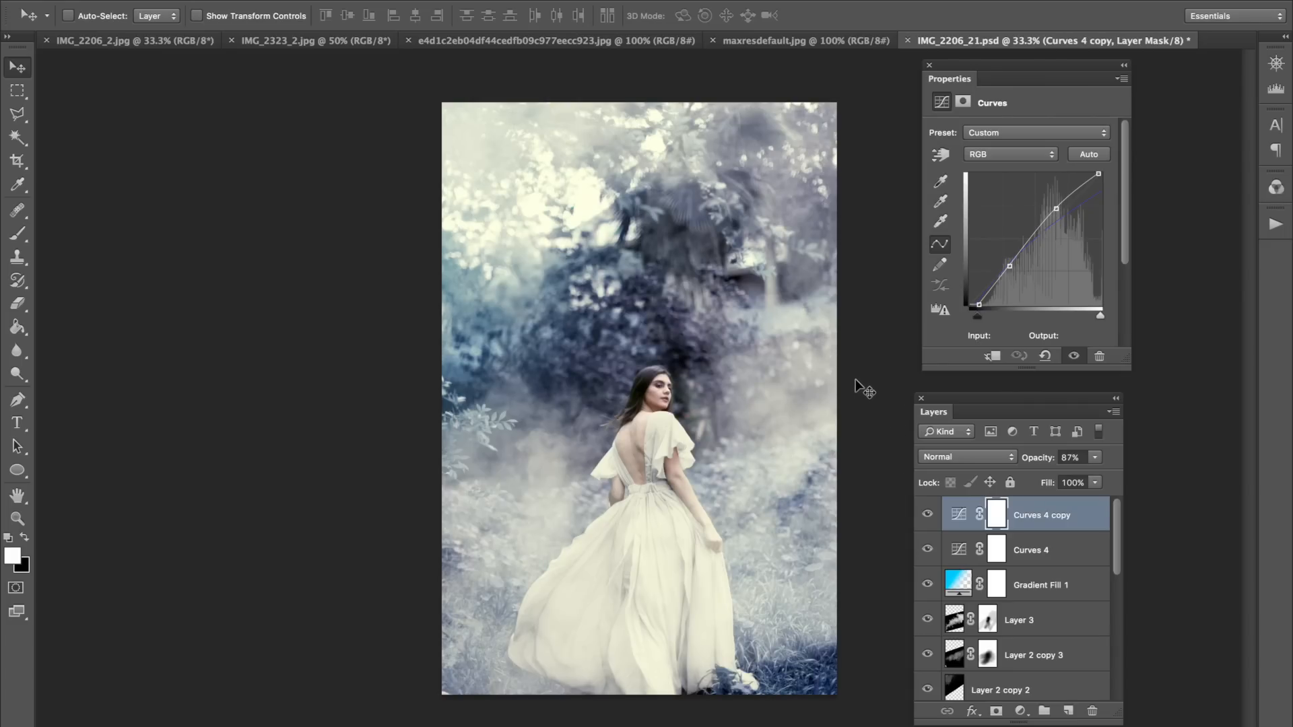
{"action": "mouse_move", "coordinate": [1040, 463]}
{"action": "left_mouse_down"}
{"action": "mouse_move", "coordinate": [980, 465]}
{"action": "mouse_move", "coordinate": [1041, 465]}
{"action": "left_mouse_up"}
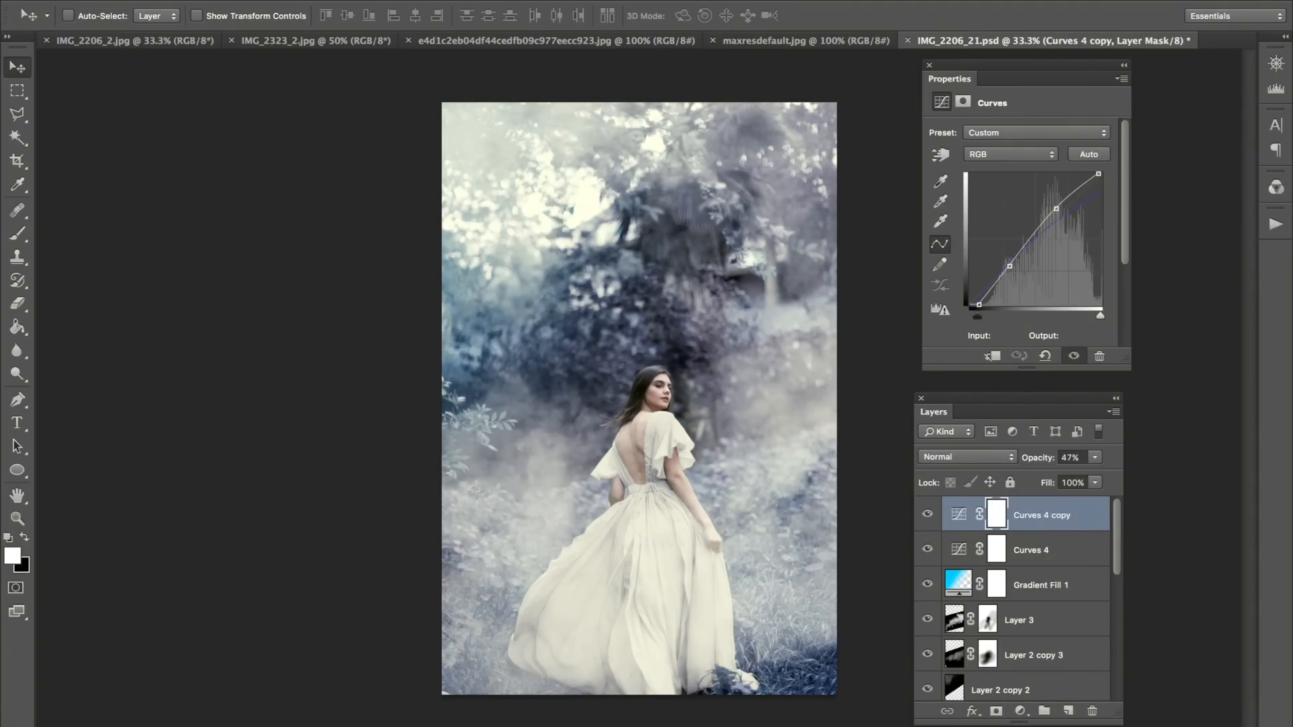
Add a new Curves adjustment layer above Curves 4 copy with the default name and settings.
{"action": "left_click", "coordinate": [263, 0]}
{"action": "mouse_move", "coordinate": [427, 139]}
{"action": "left_click", "coordinate": [543, 175]}
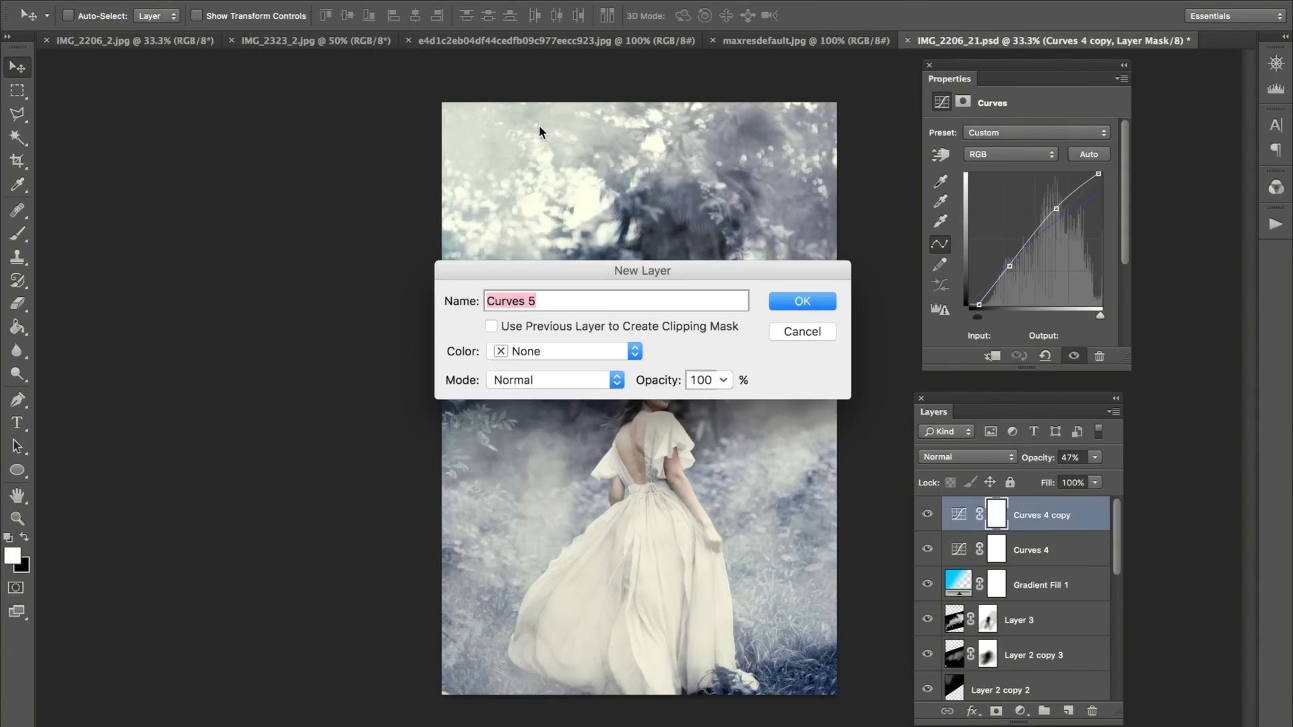
{"action": "key", "text": "Return"}
Shape the red curve with an inset white endpoint, a shadow point and an upper point at about input 169, output 168.
{"action": "left_click", "coordinate": [1009, 154]}
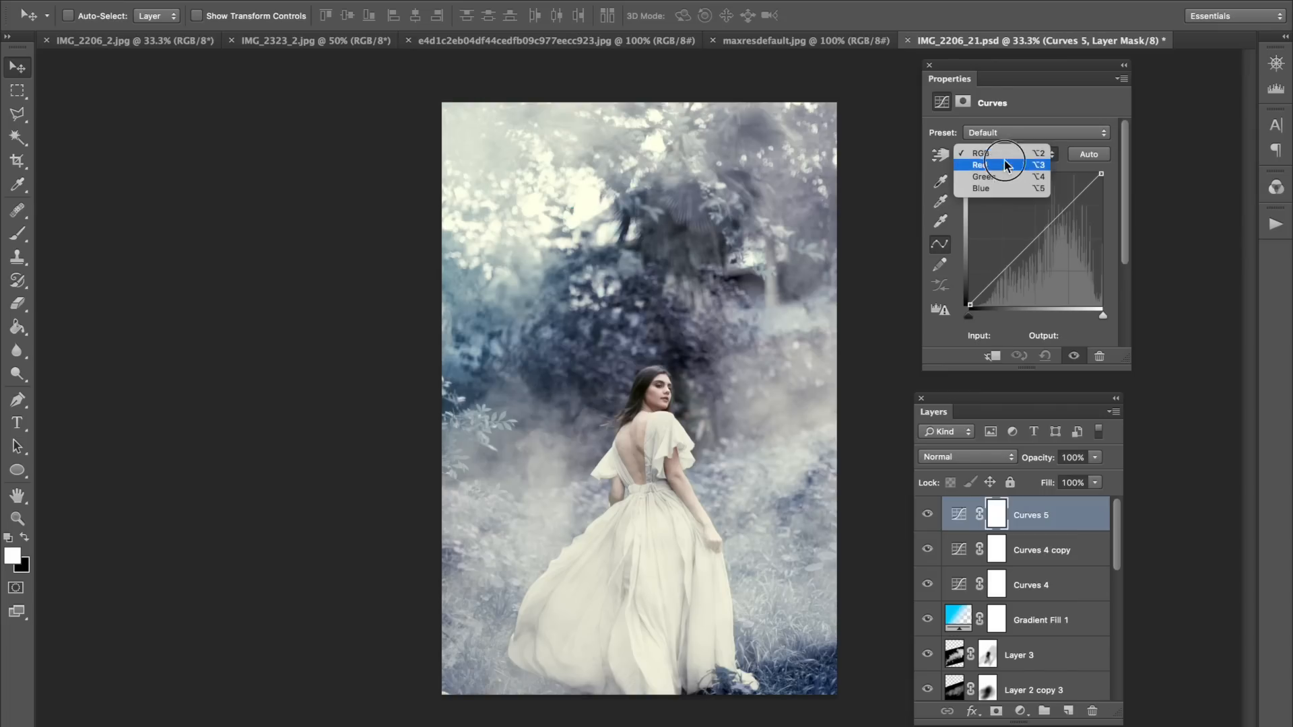
{"action": "left_click", "coordinate": [989, 183]}
{"action": "mouse_move", "coordinate": [1101, 174]}
{"action": "left_mouse_down"}
{"action": "mouse_move", "coordinate": [1102, 193]}
{"action": "mouse_move", "coordinate": [1073, 202]}
{"action": "mouse_move", "coordinate": [1104, 185]}
{"action": "mouse_move", "coordinate": [1073, 216]}
{"action": "mouse_move", "coordinate": [1092, 181]}
{"action": "left_mouse_up"}
{"action": "key", "text": "alt+3"}
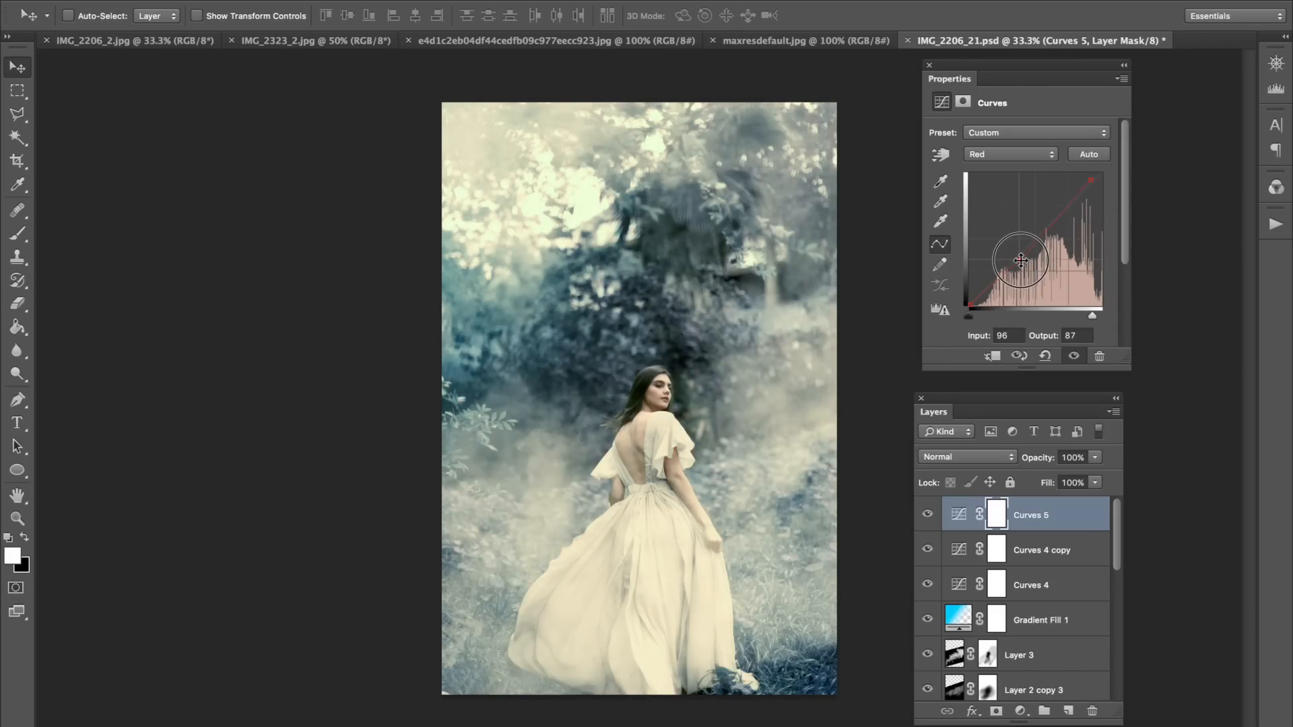
{"action": "left_click_drag", "start_coordinate": [1020, 256], "coordinate": [1003, 280]}
{"action": "left_click_drag", "start_coordinate": [1056, 218], "coordinate": [1058, 224]}
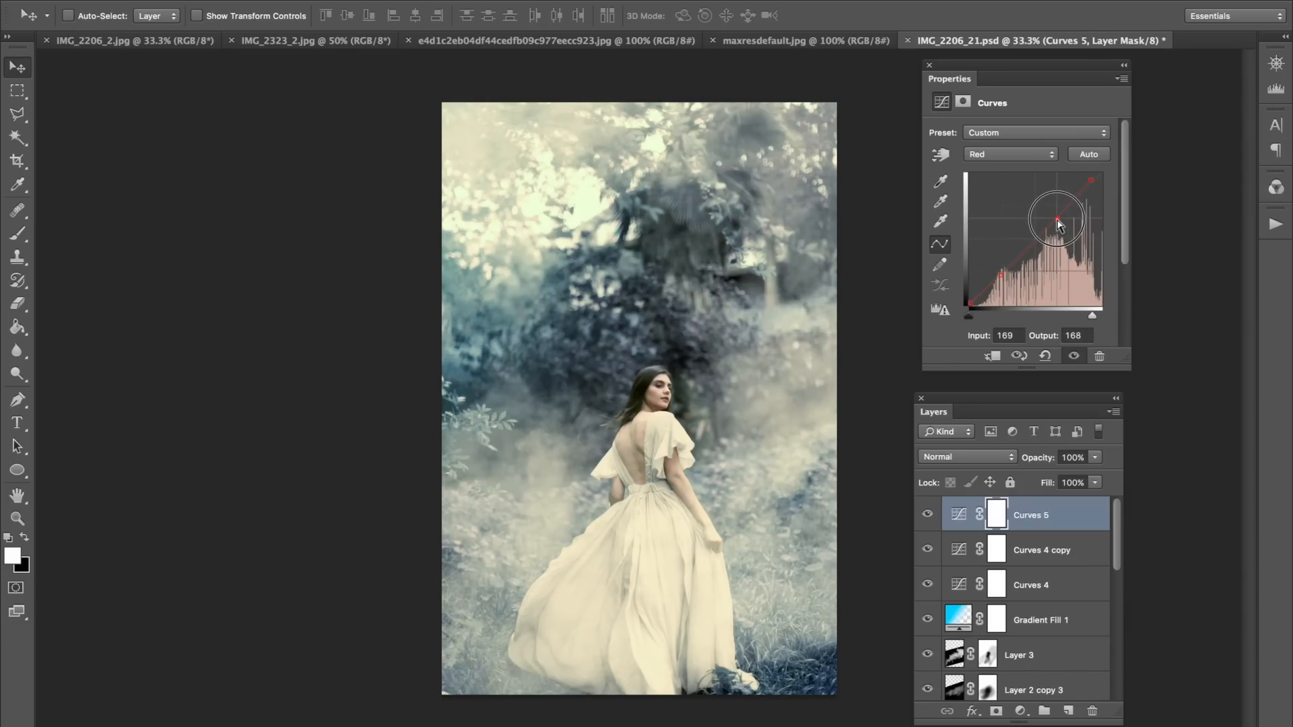
In the RGB channel, slightly lower the white endpoint and lift the shadows with a point at input 23, output 30.
{"action": "left_click", "coordinate": [1033, 155]}
{"action": "left_click", "coordinate": [1024, 140]}
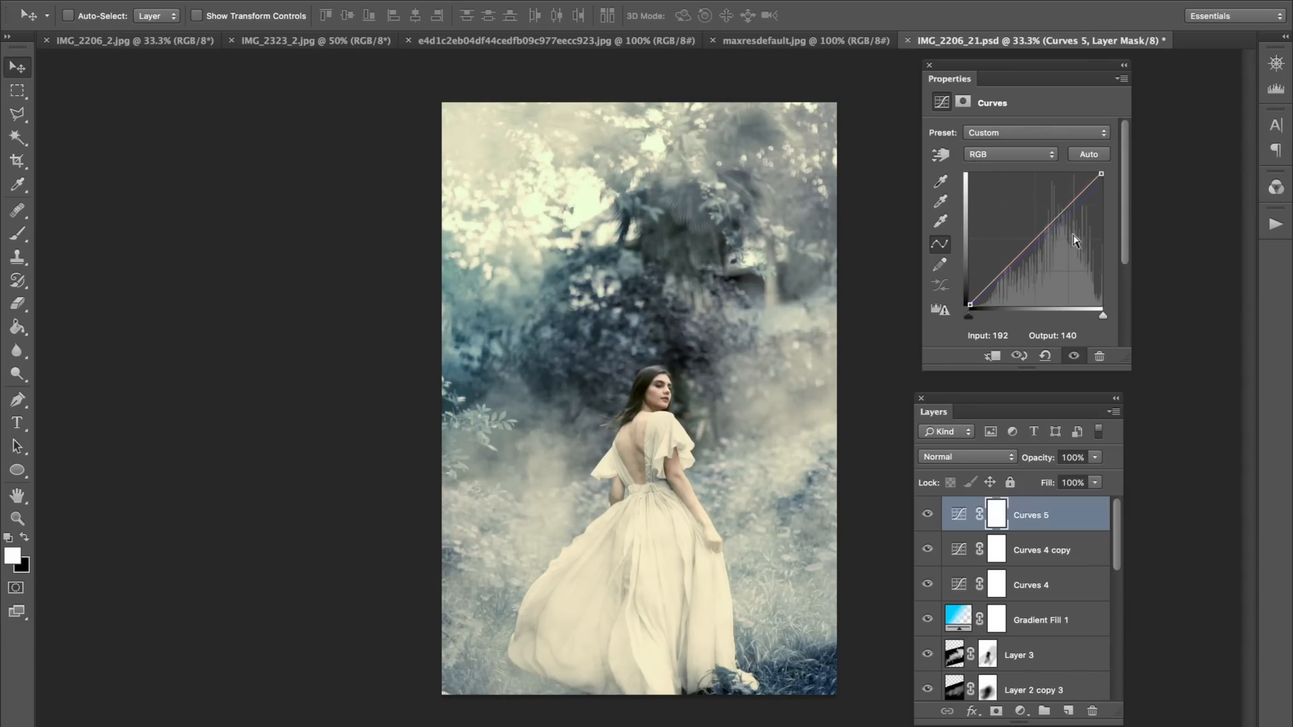
{"action": "mouse_move", "coordinate": [1101, 173]}
{"action": "left_mouse_down"}
{"action": "mouse_move", "coordinate": [1099, 188]}
{"action": "mouse_move", "coordinate": [1101, 177]}
{"action": "left_mouse_up"}
{"action": "left_click_drag", "start_coordinate": [971, 304], "coordinate": [981, 289]}
Set the Curves 5 layer's blend mode to Luminosity and compare the image with and without the layer.
{"action": "left_click", "coordinate": [974, 459]}
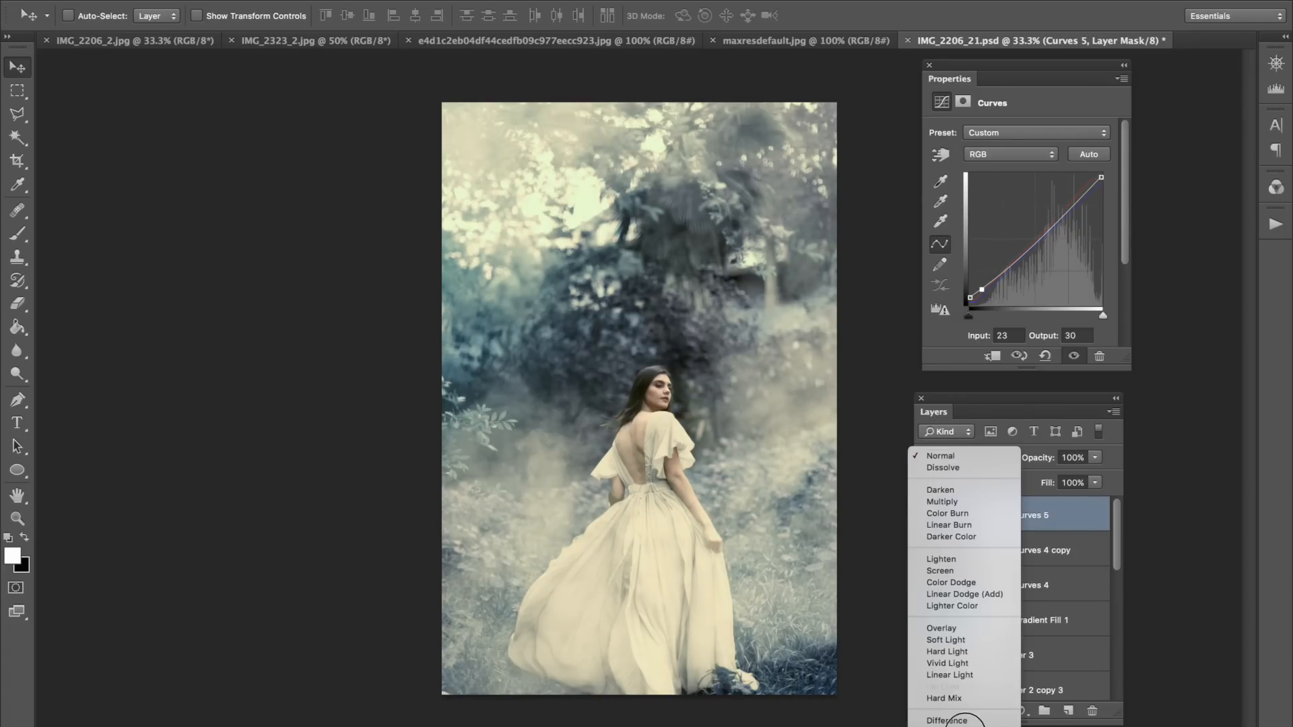
{"action": "left_click", "coordinate": [942, 571]}
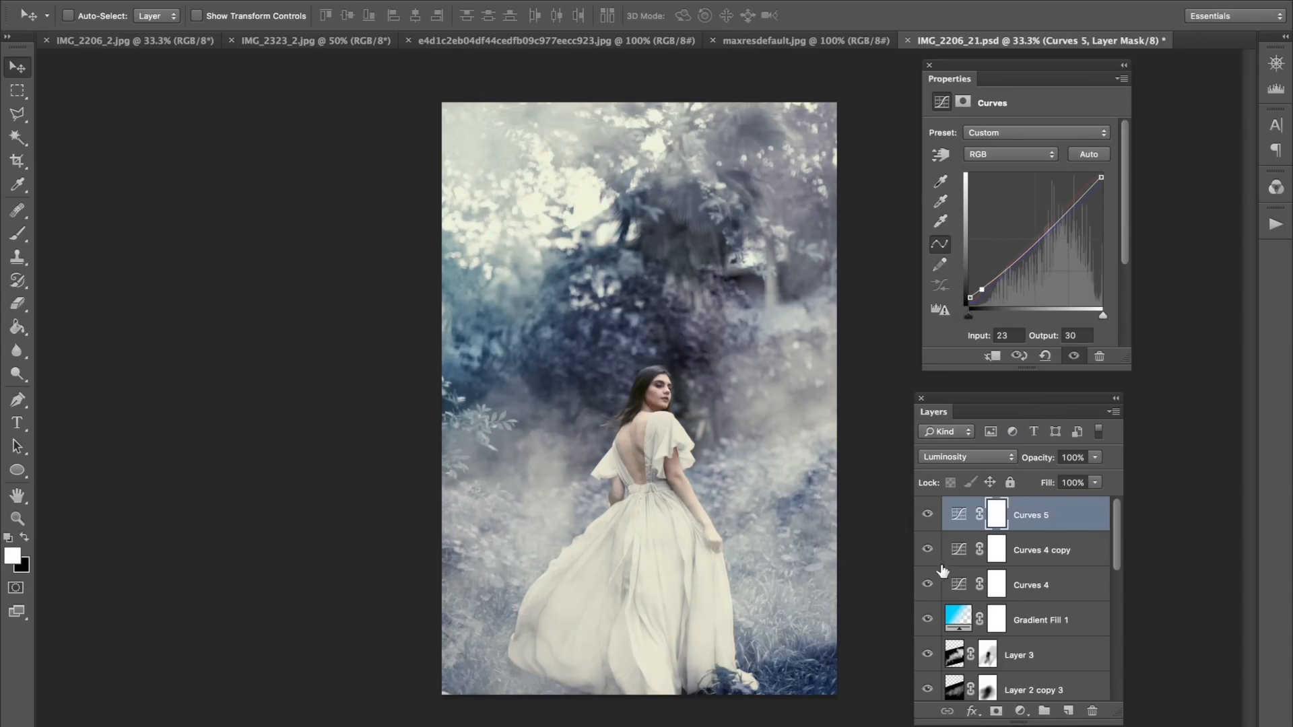
{"action": "left_click", "coordinate": [927, 514]}
{"action": "left_click", "coordinate": [928, 515]}
{"action": "left_click", "coordinate": [928, 514]}
{"action": "left_click", "coordinate": [927, 515]}
{"action": "left_click", "coordinate": [273, 1]}
{"action": "left_click", "coordinate": [448, 146]}
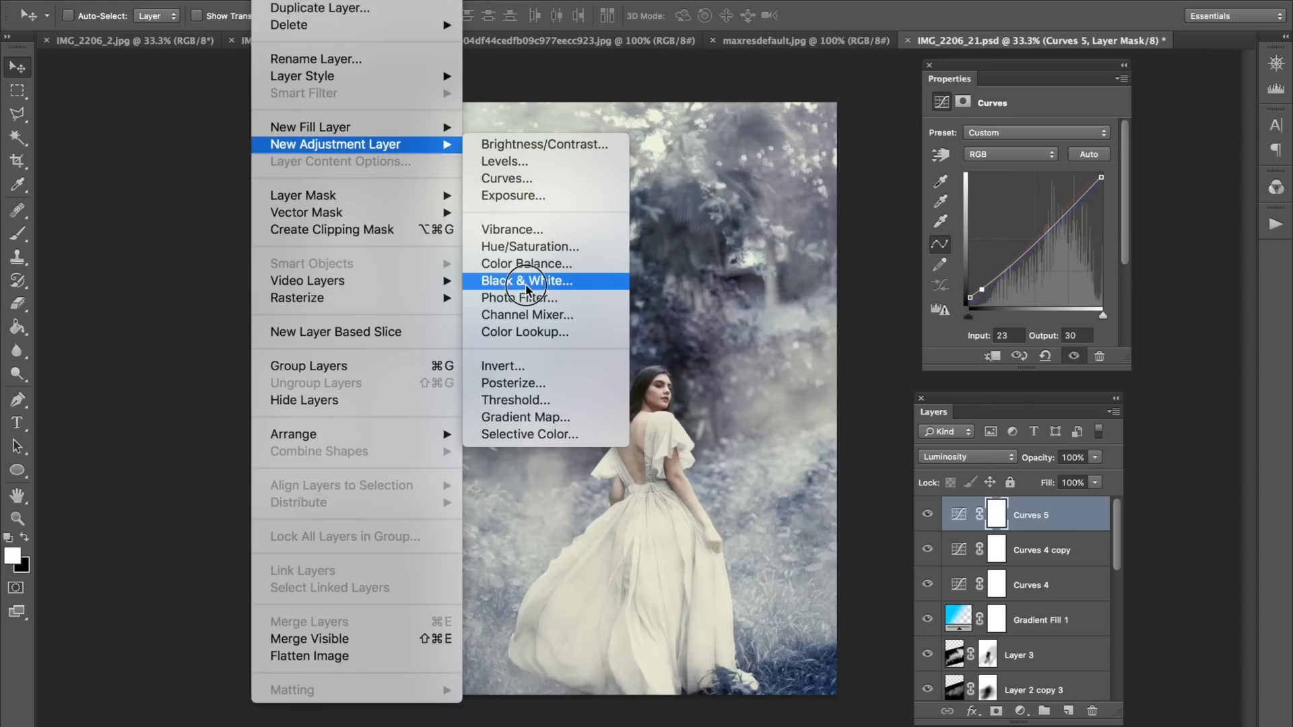
{"action": "left_click", "coordinate": [733, 166]}
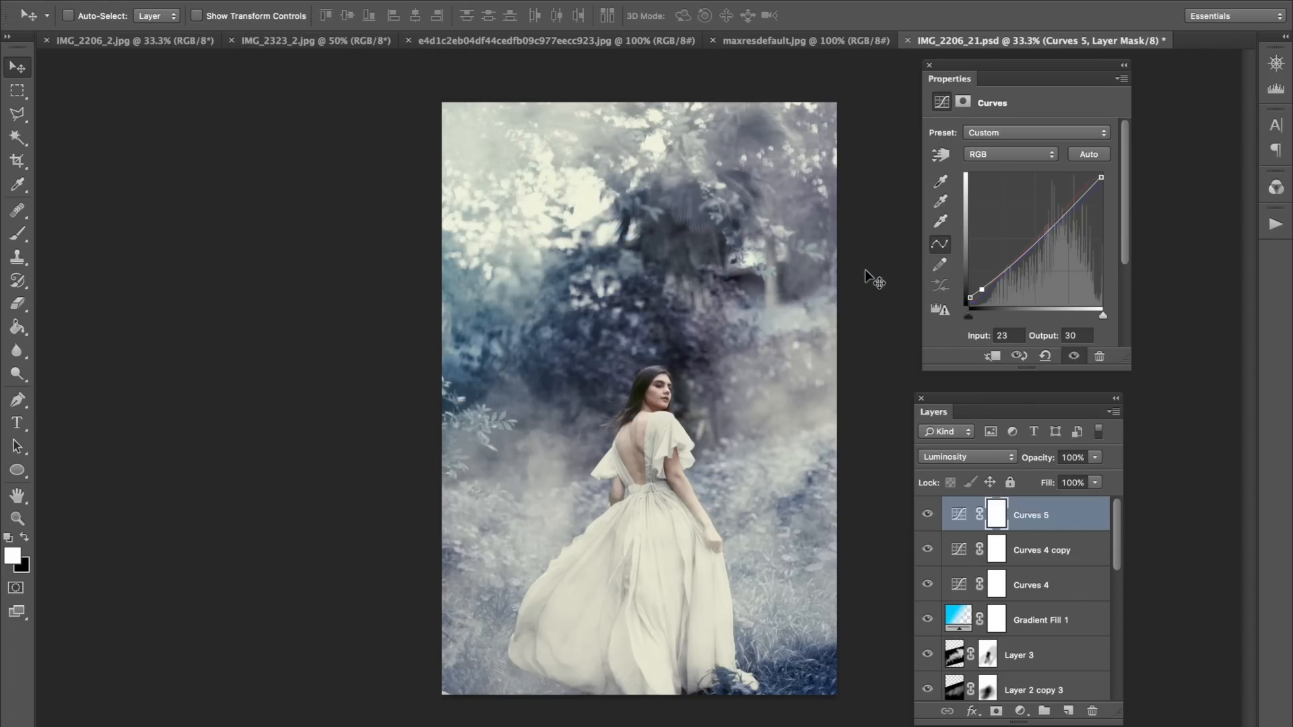
Compare the image with and without the Curves 5 layer and slightly lower its opacity.
{"action": "left_click", "coordinate": [927, 515]}
{"action": "left_click", "coordinate": [927, 514]}
{"action": "left_click_drag", "start_coordinate": [1040, 458], "coordinate": [1032, 457]}
{"action": "left_click", "coordinate": [929, 550]}
On Curves 4 copy, lower the blue curve's white endpoint and move its upper point to input 188, output 162.
{"action": "left_click", "coordinate": [1036, 550]}
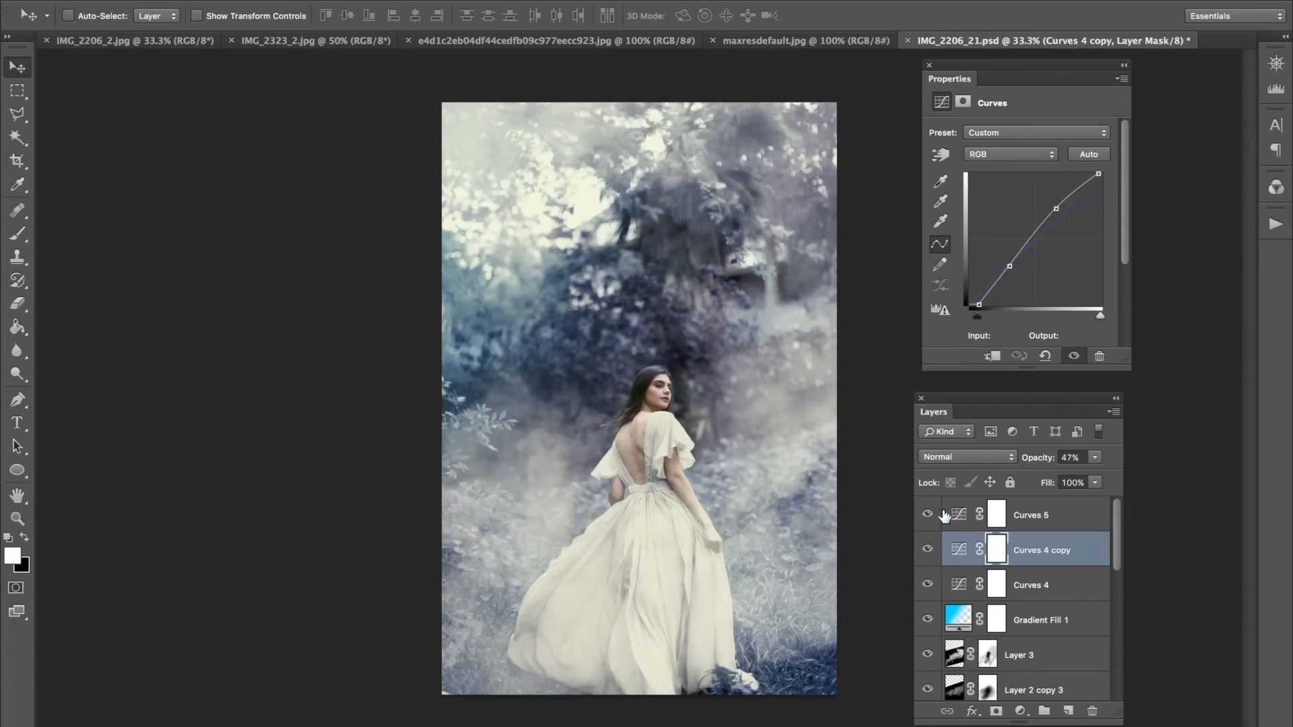
{"action": "left_click", "coordinate": [1028, 154]}
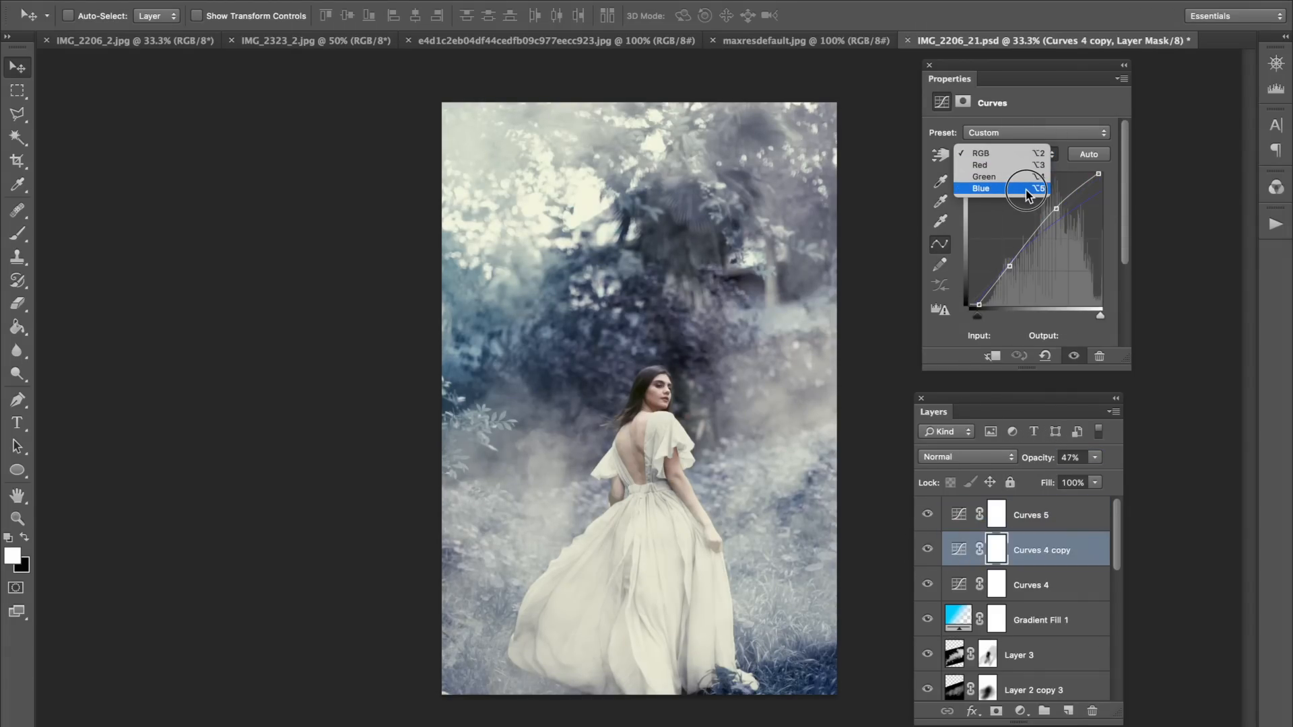
{"action": "left_click", "coordinate": [1010, 189]}
{"action": "left_click", "coordinate": [1100, 191]}
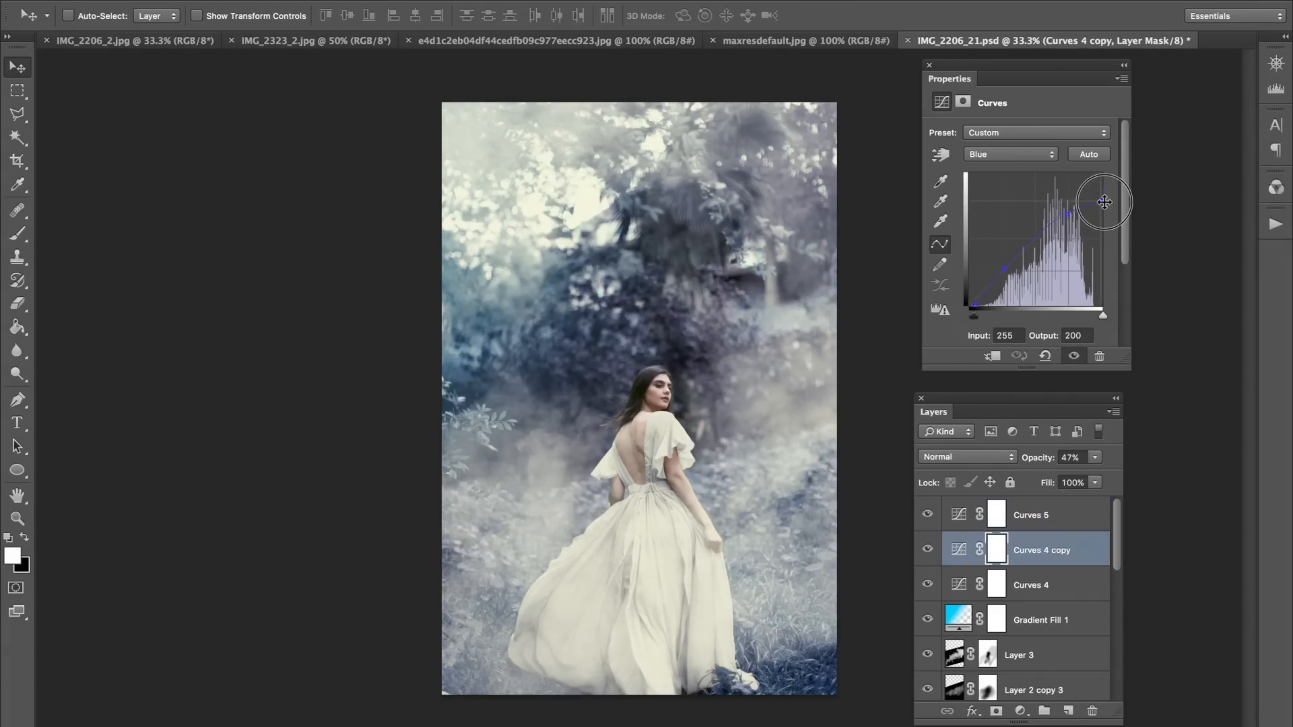
{"action": "left_click_drag", "start_coordinate": [1067, 215], "coordinate": [1065, 223]}
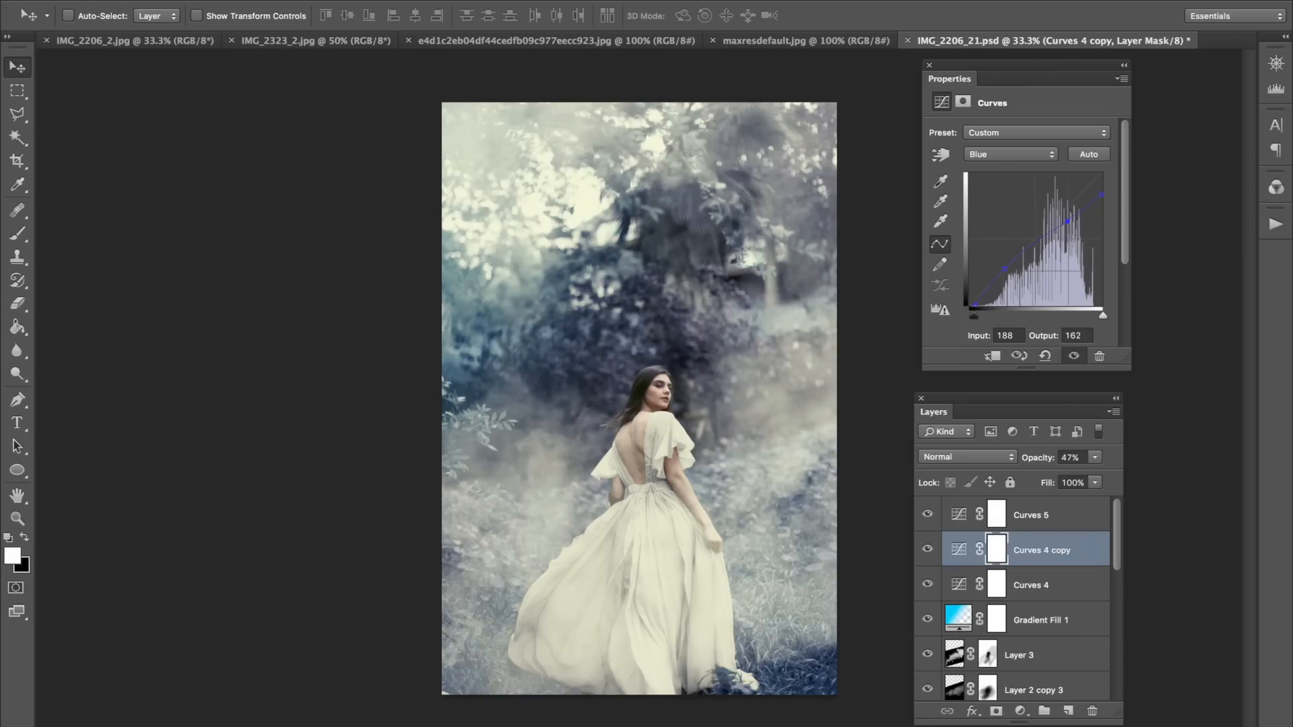
Add a Gradient Map adjustment layer directly above Curves 4 copy.
{"action": "left_click", "coordinate": [268, 1]}
{"action": "mouse_move", "coordinate": [406, 145]}
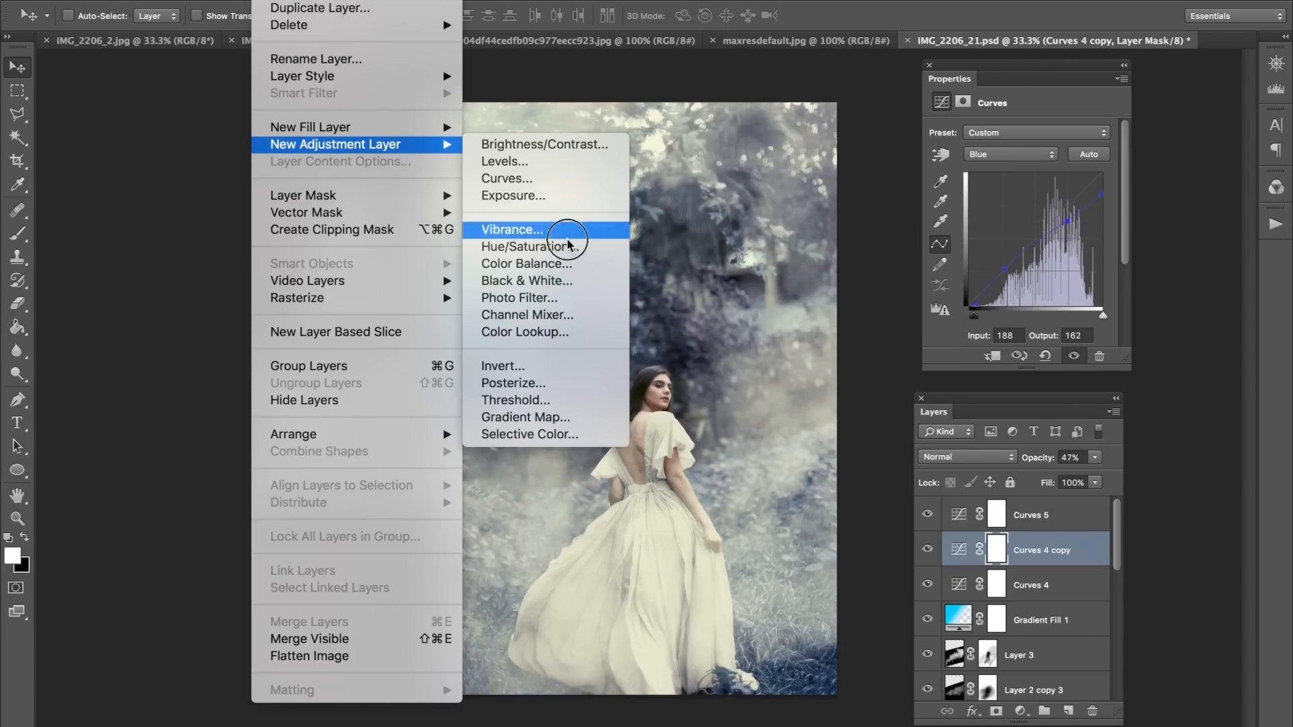
{"action": "left_click", "coordinate": [570, 419]}
{"action": "key", "text": "Return"}
Apply the Cyan-Selenium preset to the gradient map.
{"action": "left_click", "coordinate": [986, 141]}
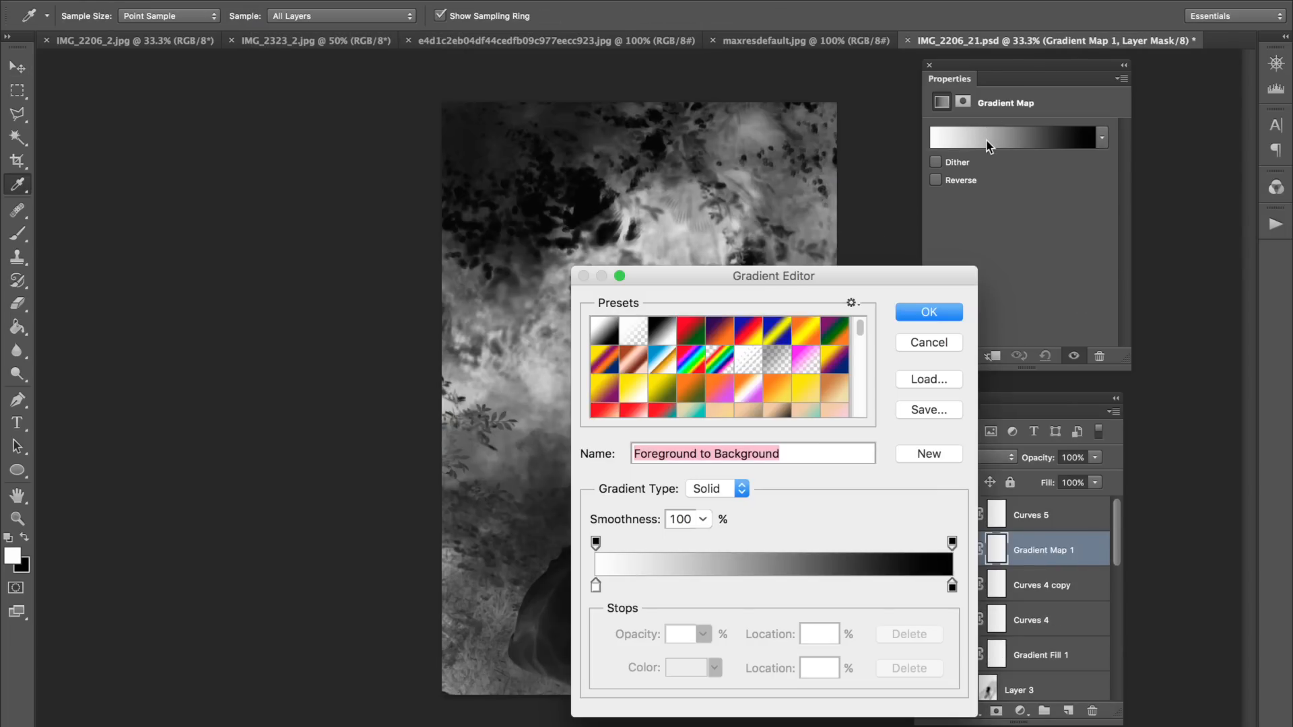
{"action": "left_click_drag", "start_coordinate": [862, 281], "coordinate": [993, 186]}
{"action": "left_click_drag", "start_coordinate": [989, 230], "coordinate": [991, 302]}
{"action": "left_click", "coordinate": [930, 280]}
{"action": "left_click", "coordinate": [876, 263]}
{"action": "left_click", "coordinate": [909, 268]}
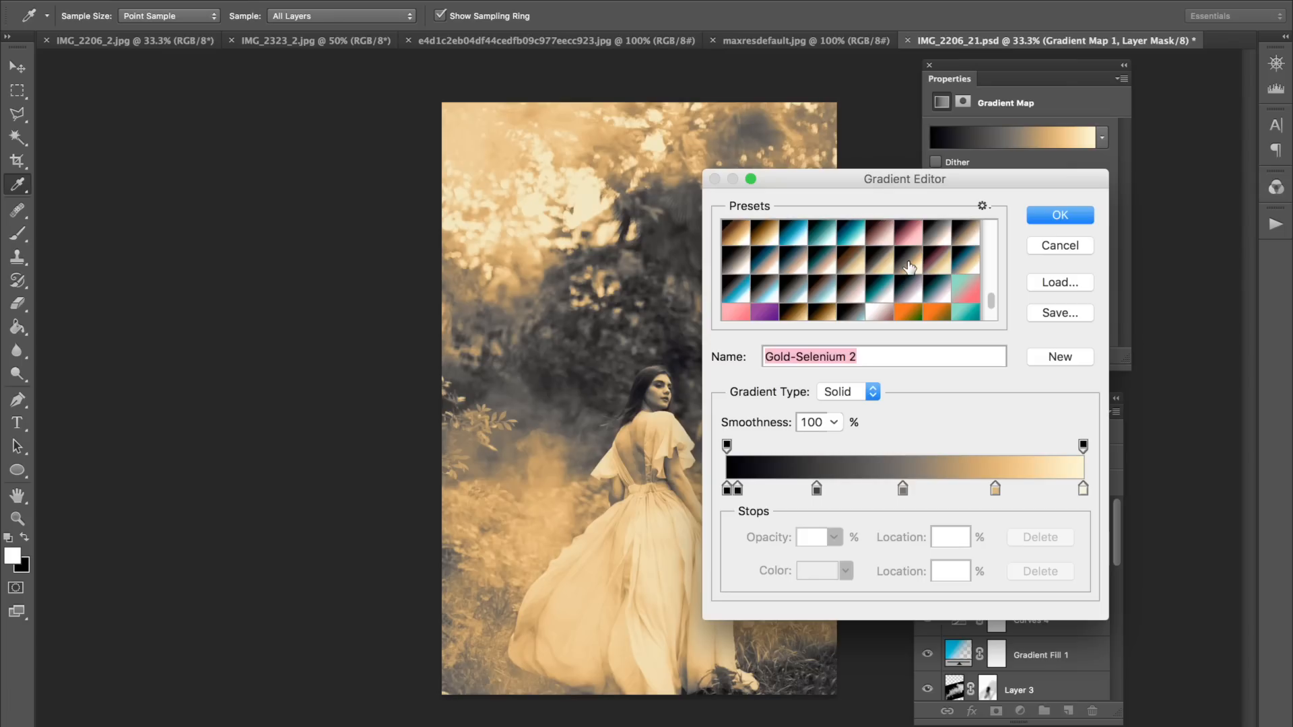
{"action": "left_click", "coordinate": [801, 282]}
{"action": "left_click", "coordinate": [798, 297]}
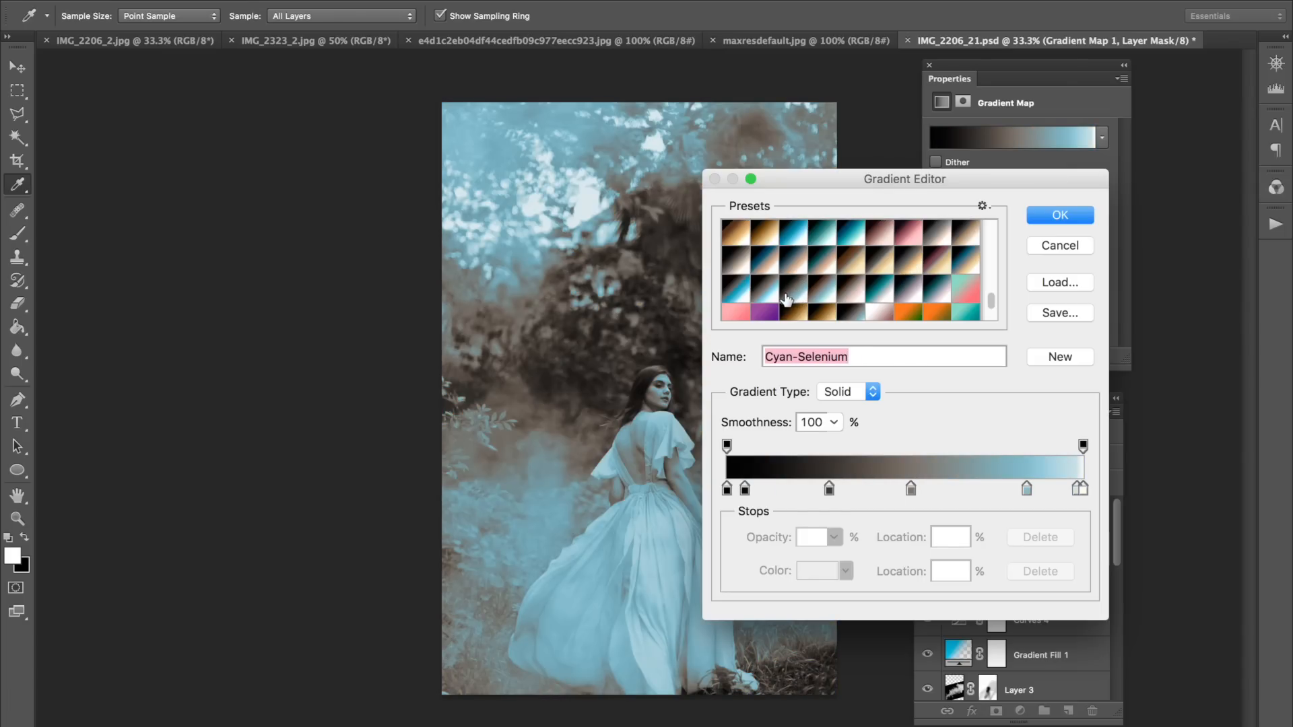
{"action": "key", "text": "Return"}
{"action": "key", "text": "v"}
Set the gradient map layer to Soft Light at 63% opacity and compare the image with and without it.
{"action": "left_click", "coordinate": [980, 458]}
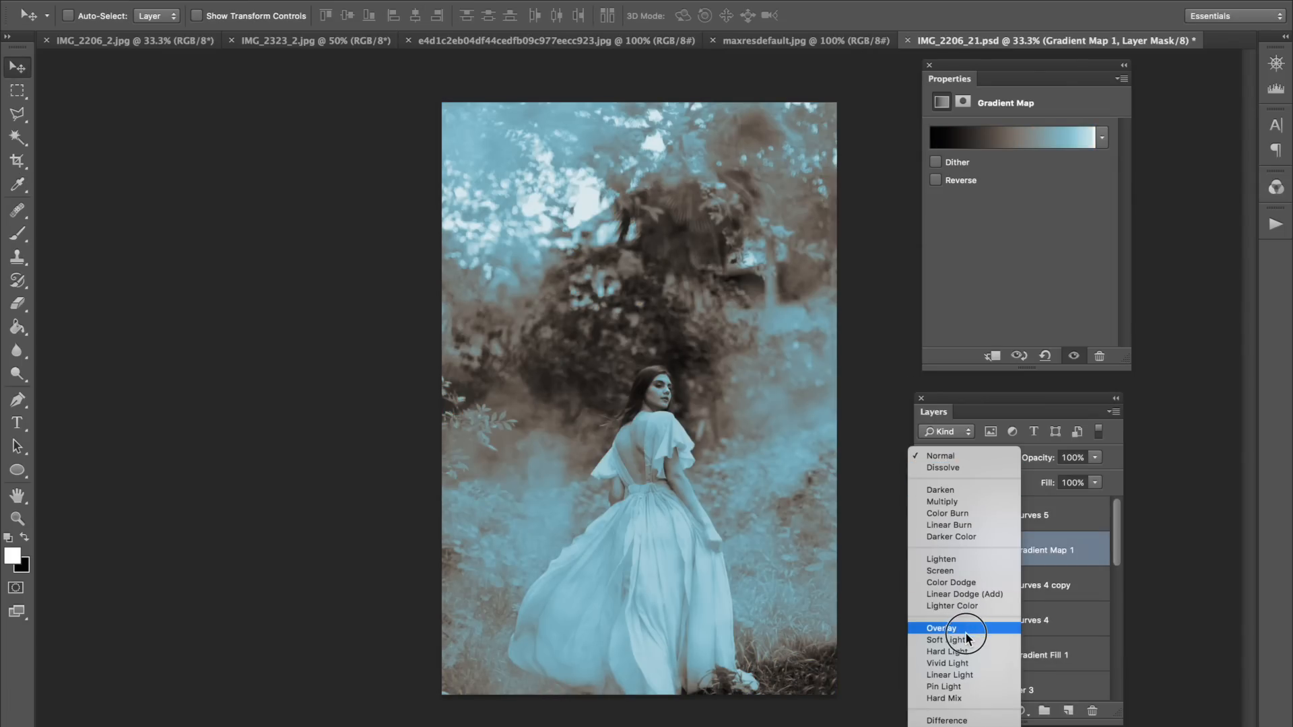
{"action": "left_click", "coordinate": [945, 637]}
{"action": "left_click_drag", "start_coordinate": [1036, 458], "coordinate": [1002, 513]}
{"action": "left_click", "coordinate": [928, 549]}
{"action": "left_click", "coordinate": [928, 549]}
{"action": "left_click", "coordinate": [928, 549]}
{"action": "left_click", "coordinate": [927, 549]}
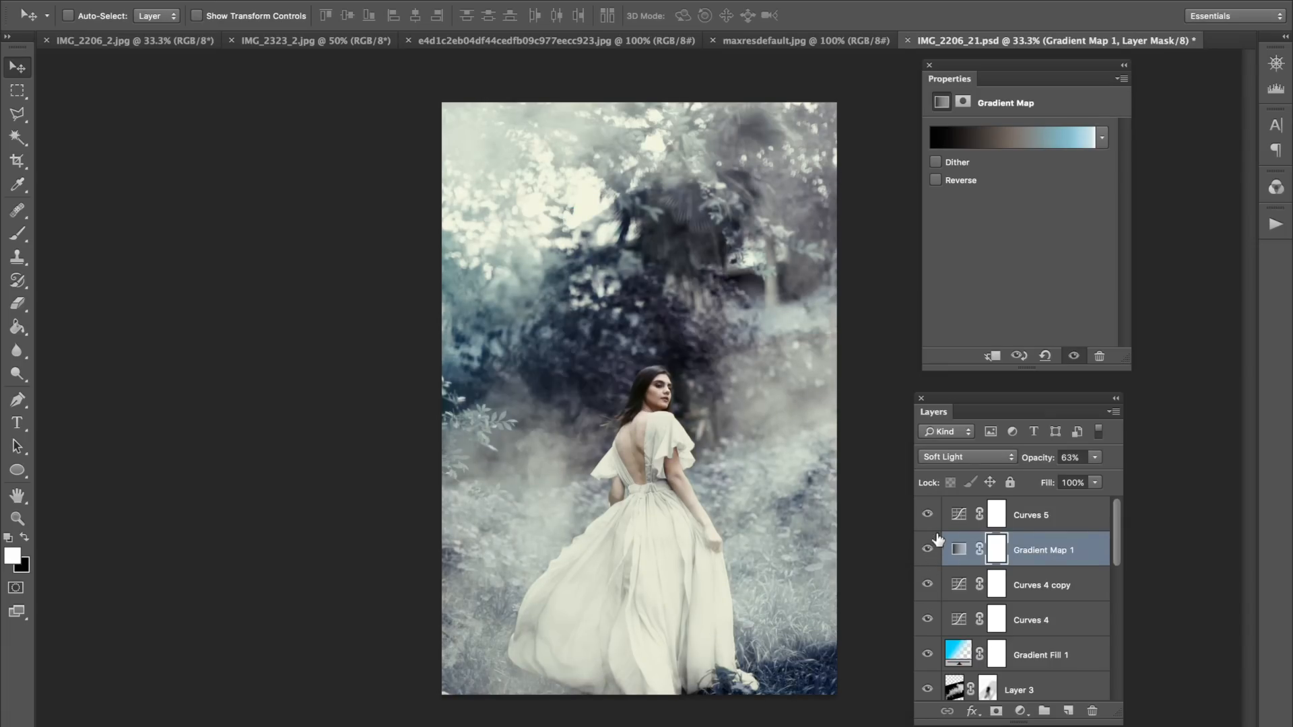
Lower Gradient Map 1's opacity to 22% and compare the image with and without it.
{"action": "left_click_drag", "start_coordinate": [1054, 448], "coordinate": [1036, 463]}
{"action": "left_click", "coordinate": [928, 550]}
{"action": "left_click", "coordinate": [928, 549]}
{"action": "left_click_drag", "start_coordinate": [1029, 463], "coordinate": [1014, 465]}
{"action": "left_click", "coordinate": [928, 549]}
{"action": "left_click", "coordinate": [928, 549]}
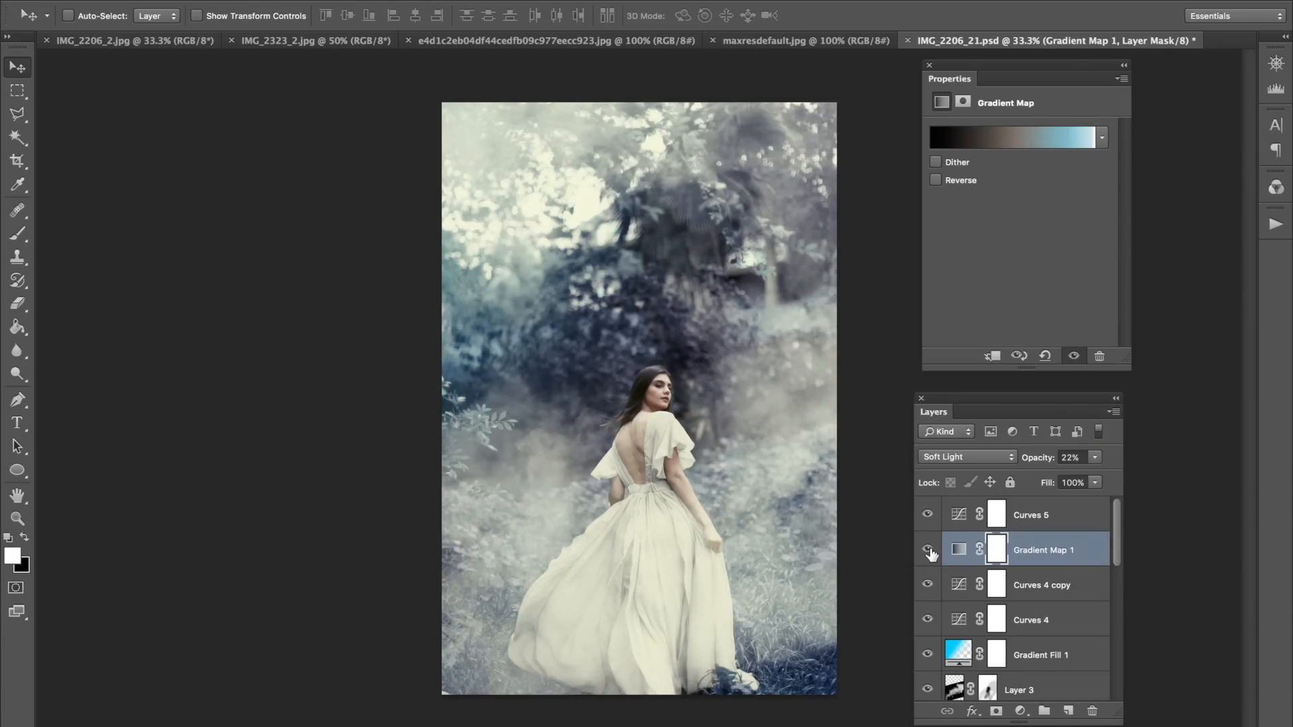
Compare the image with and without Curves 5, and try duplicating that layer to strengthen its effect.
{"action": "left_click", "coordinate": [927, 515]}
{"action": "left_click", "coordinate": [927, 514]}
{"action": "left_click", "coordinate": [952, 519]}
{"action": "left_click_drag", "start_coordinate": [1052, 460], "coordinate": [1067, 463]}
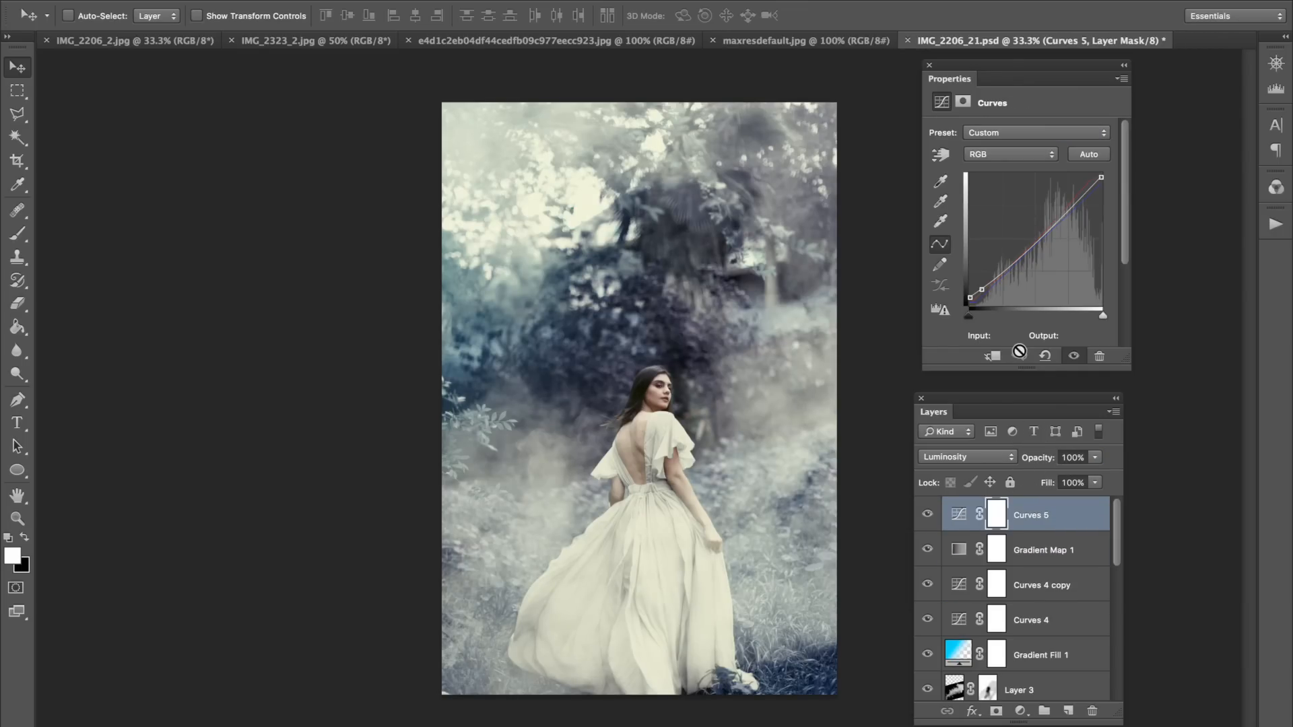
{"action": "key", "text": "ctrl+j"}
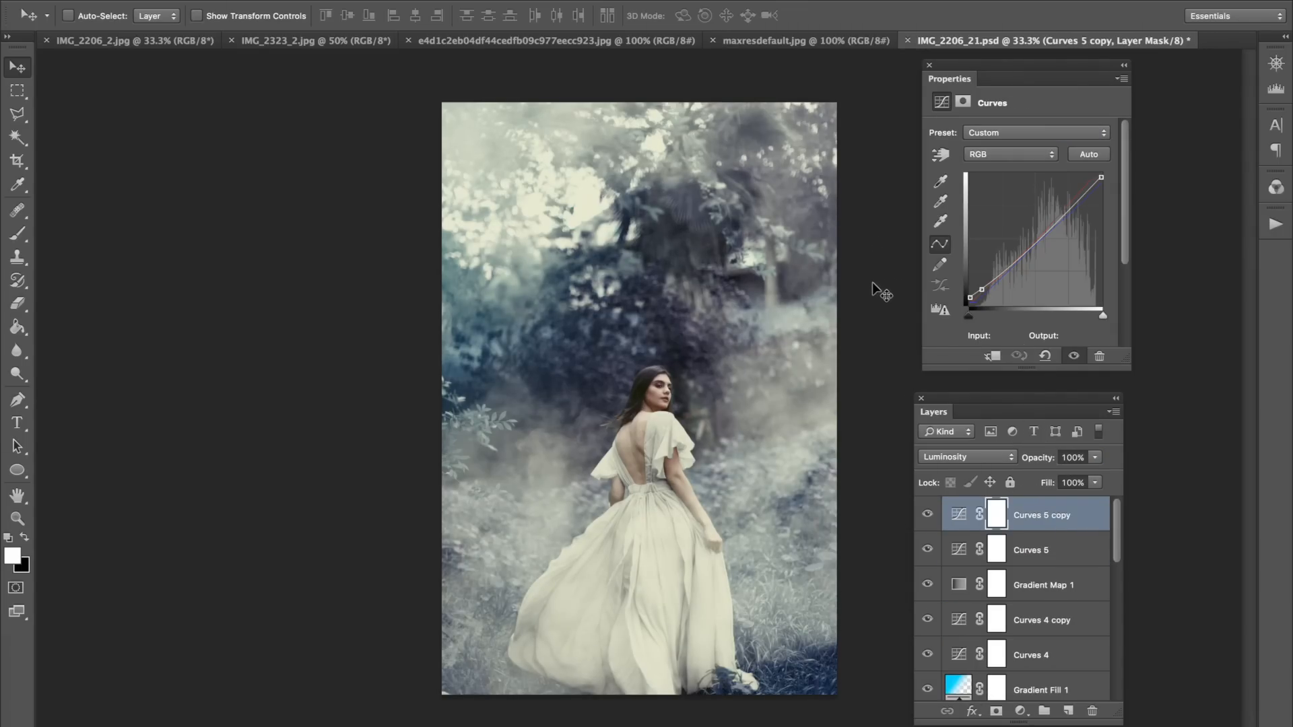
{"action": "key", "text": "ctrl+z"}
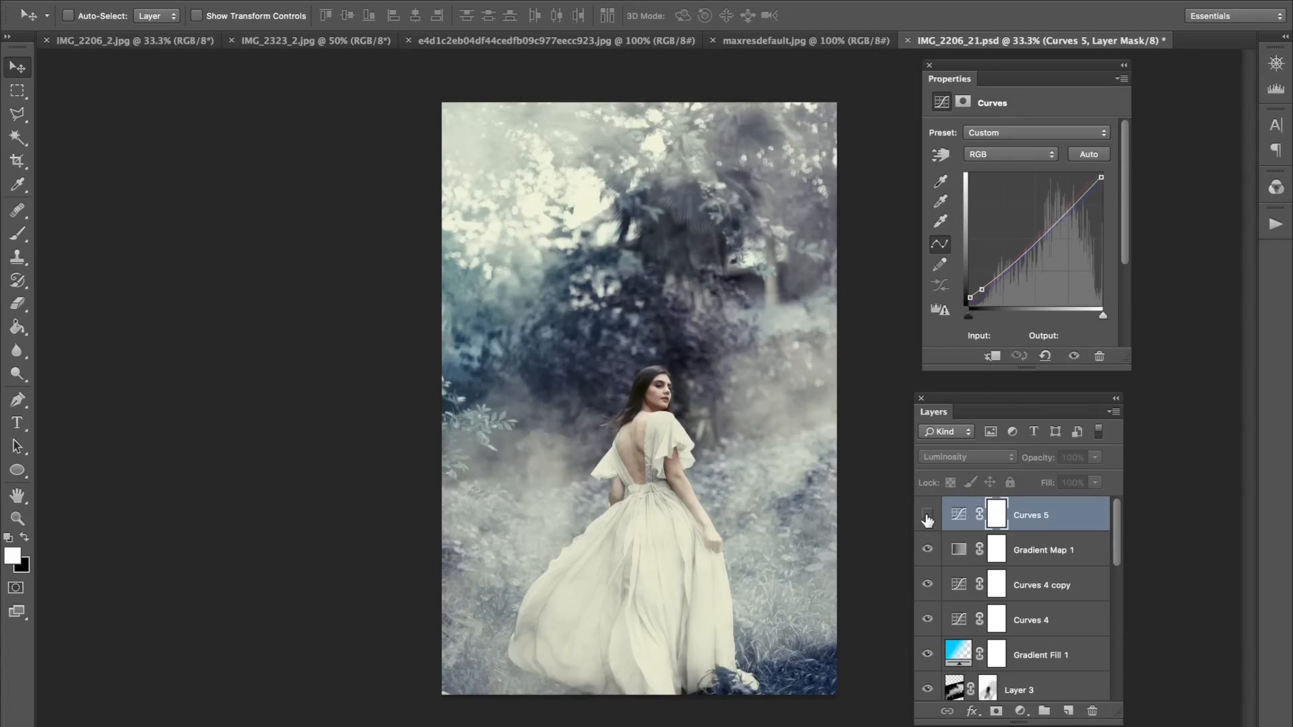
Set Curves 5's opacity to 87% and move the layer directly beneath Gradient Map 1.
{"action": "left_click", "coordinate": [958, 514]}
{"action": "left_click_drag", "start_coordinate": [1040, 462], "coordinate": [1035, 459]}
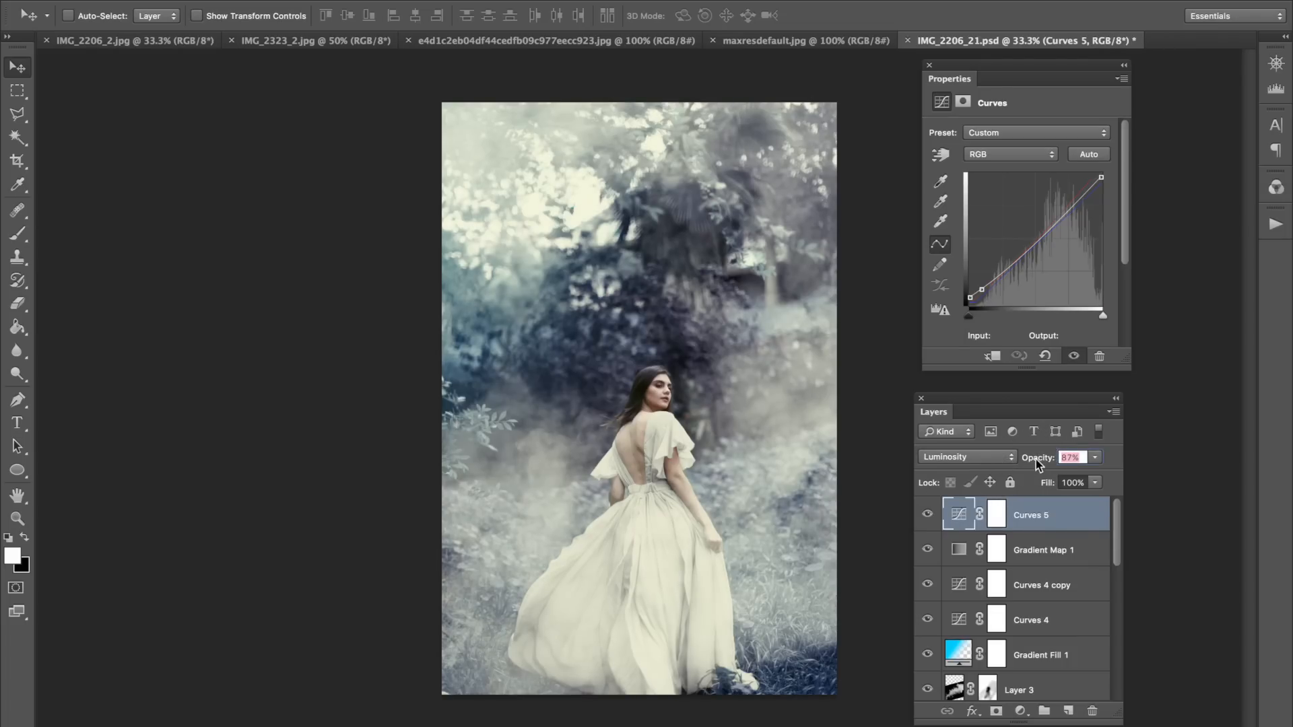
{"action": "left_click_drag", "start_coordinate": [996, 509], "coordinate": [1037, 559]}
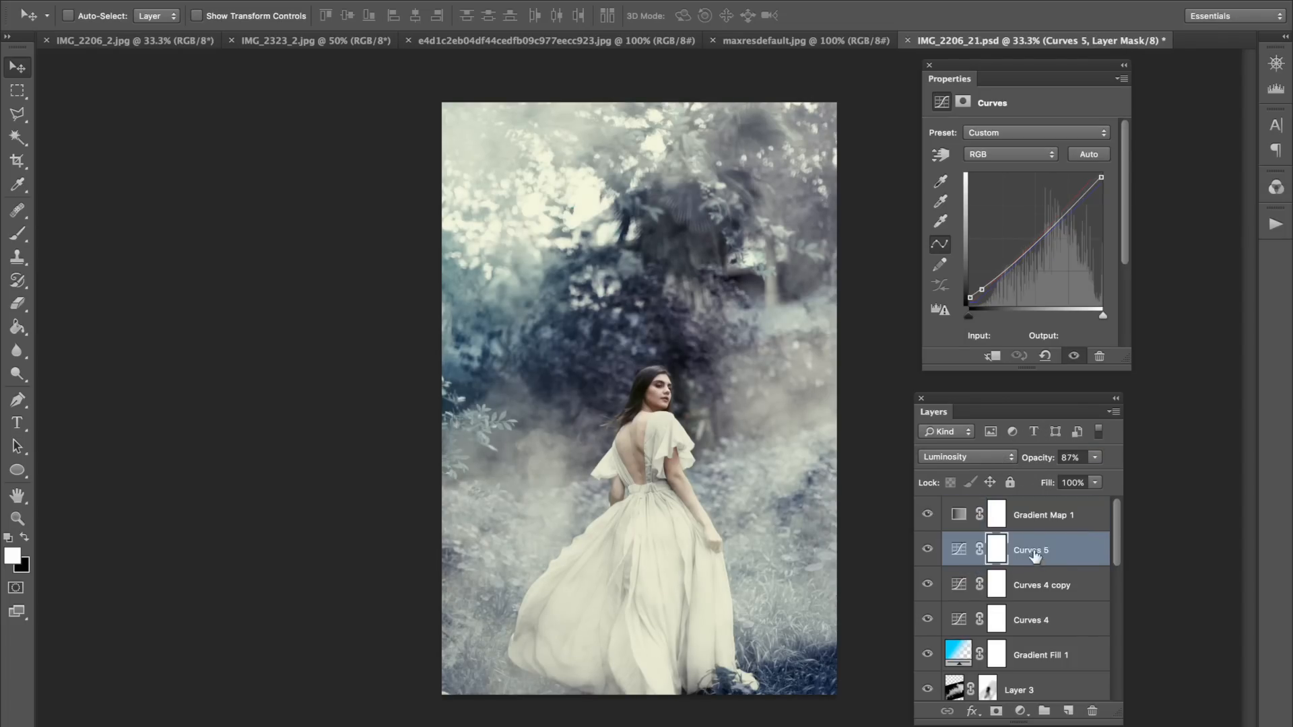
Check the image with and without Curves 5 in its new place and lower its opacity slightly further.
{"action": "left_click", "coordinate": [928, 550]}
{"action": "left_click", "coordinate": [928, 550]}
{"action": "left_click_drag", "start_coordinate": [1041, 469], "coordinate": [1027, 467]}
Group all layers above the Background and compare the grouped edit with the original photo, both close up and in full view.
{"action": "key", "text": "ctrl+s"}
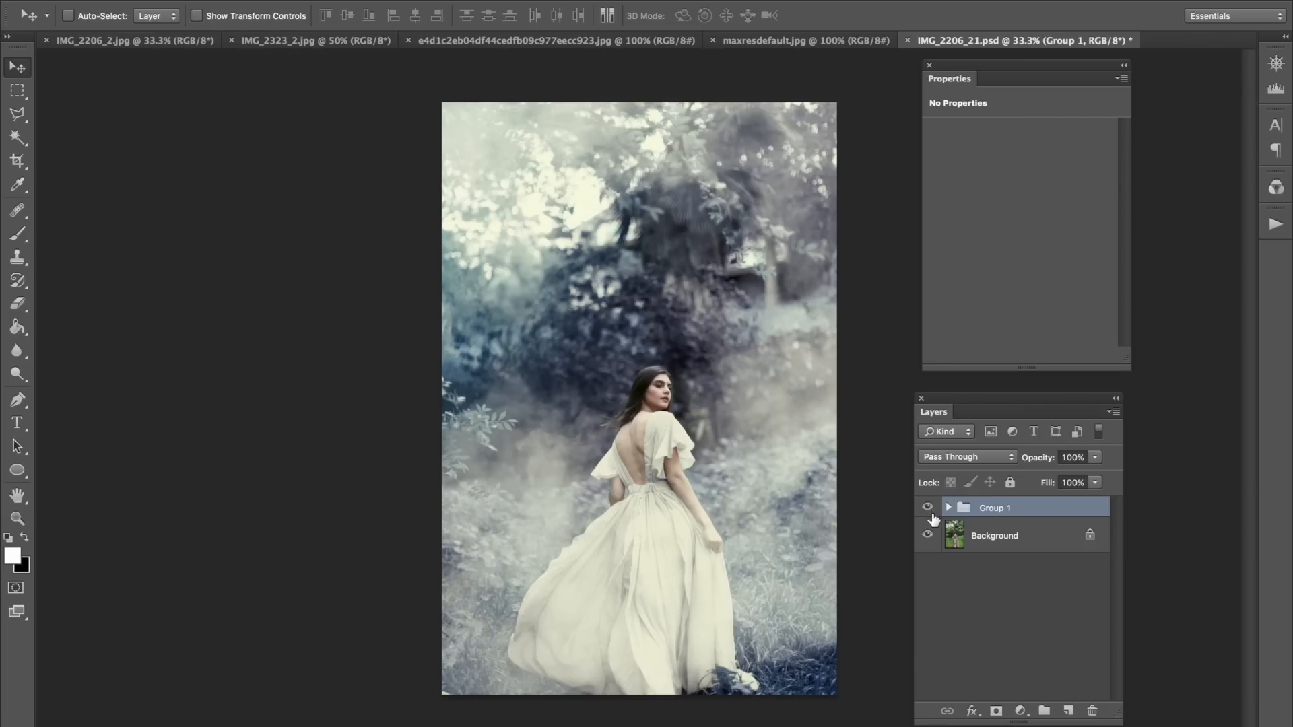
{"action": "left_click", "coordinate": [927, 509]}
{"action": "left_click", "coordinate": [927, 508]}
{"action": "key", "text": "ctrl+plus"}
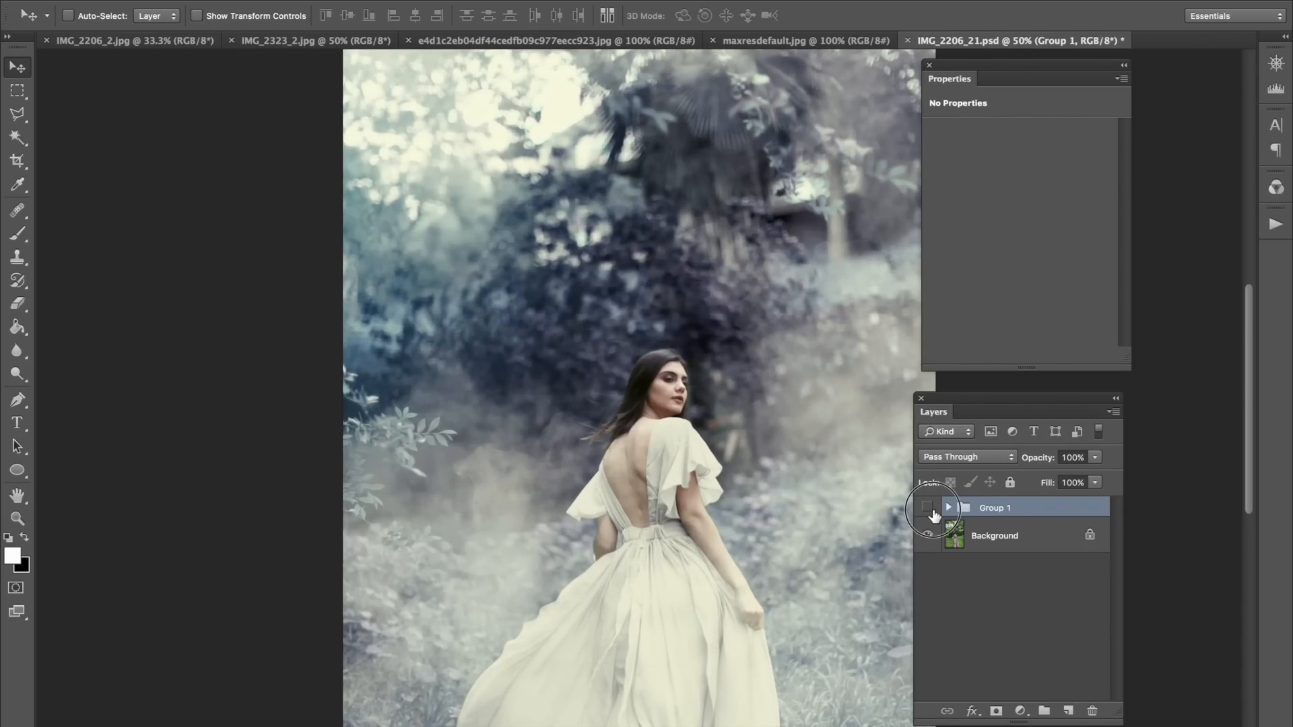
{"action": "left_click", "coordinate": [927, 506]}
{"action": "left_click", "coordinate": [927, 507]}
{"action": "key", "text": "ctrl+minus"}
{"action": "left_click", "coordinate": [929, 505]}
{"action": "left_click", "coordinate": [933, 503]}
On Curves 2, move the lower point to input 73, output 59, pull the upper point slightly down, and compare Group 1 with the original.
{"action": "left_click", "coordinate": [948, 507]}
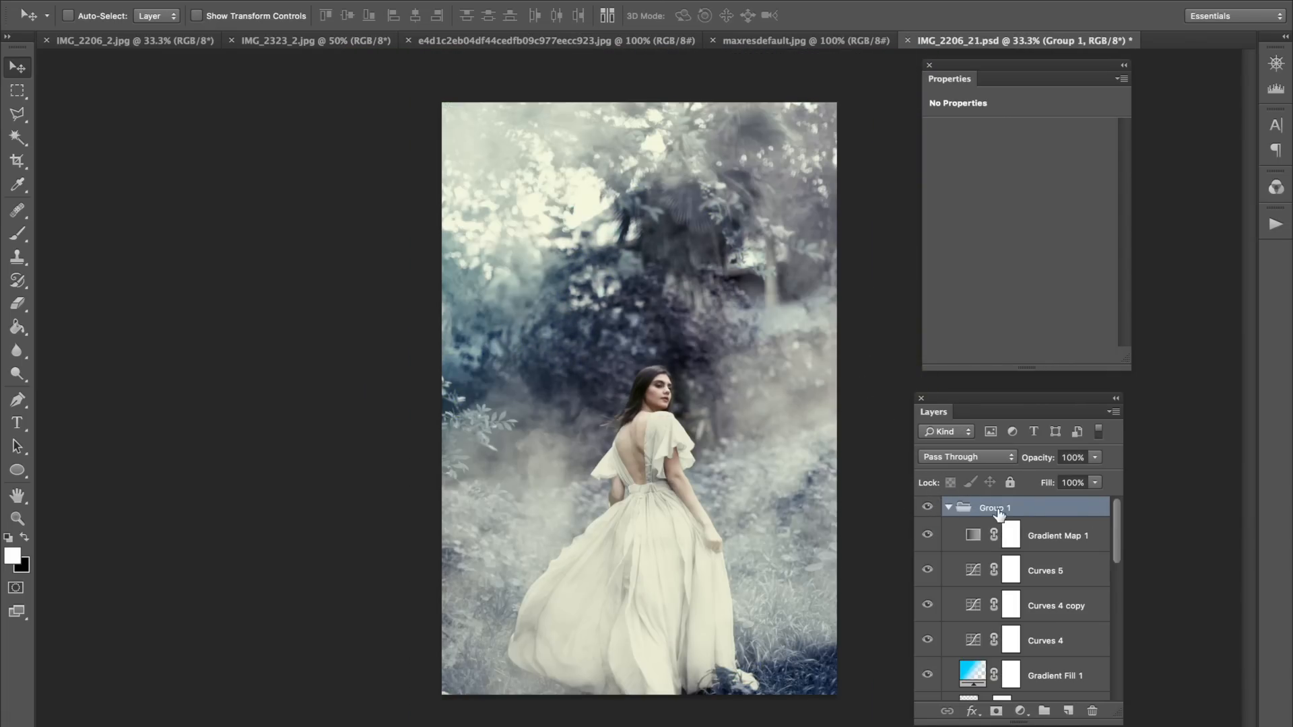
{"action": "left_click_drag", "start_coordinate": [1120, 533], "coordinate": [1118, 645]}
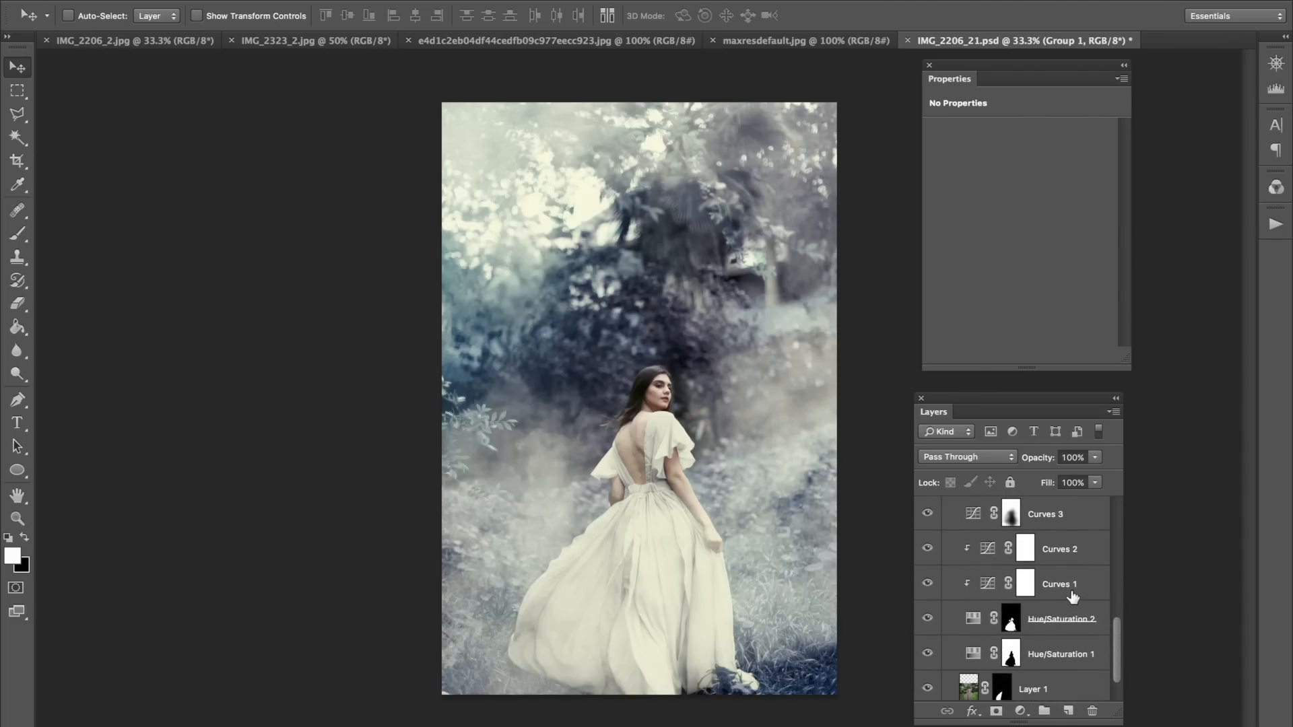
{"action": "left_click", "coordinate": [1056, 555]}
{"action": "left_click", "coordinate": [928, 548]}
{"action": "left_click", "coordinate": [927, 548]}
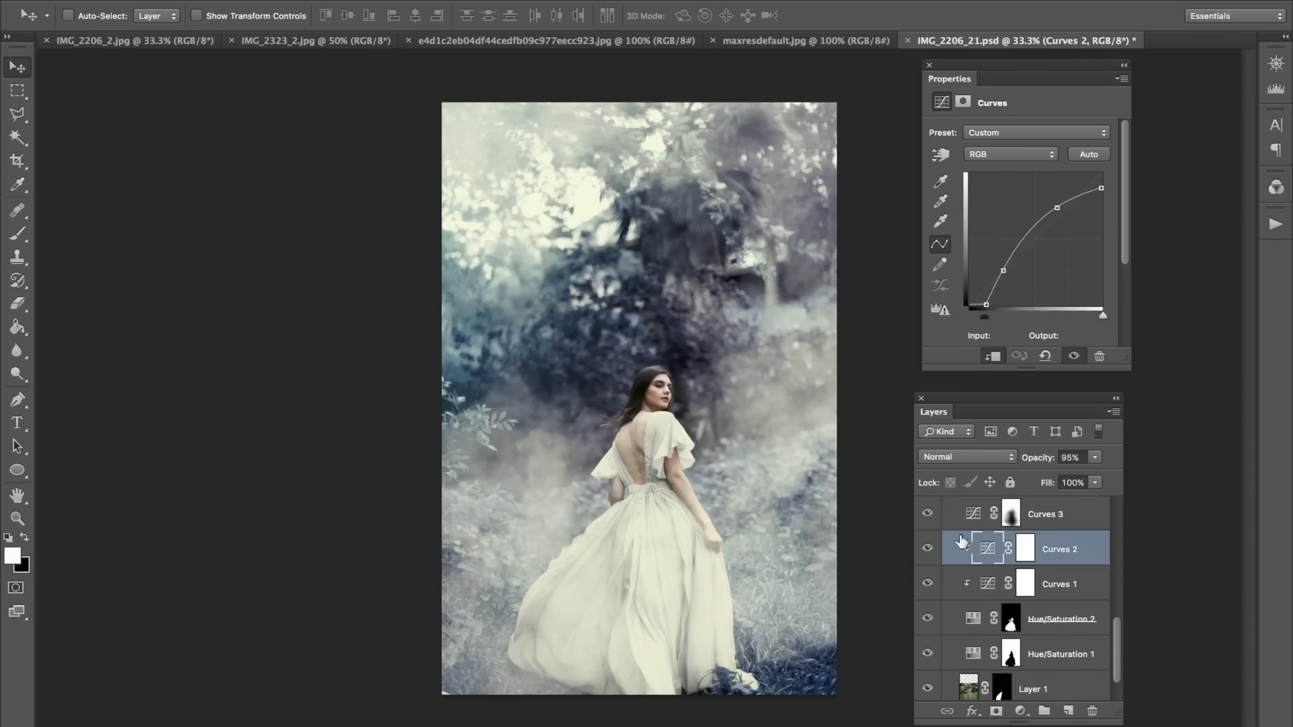
{"action": "left_click_drag", "start_coordinate": [1056, 207], "coordinate": [1060, 210]}
{"action": "left_click_drag", "start_coordinate": [1003, 270], "coordinate": [1007, 275]}
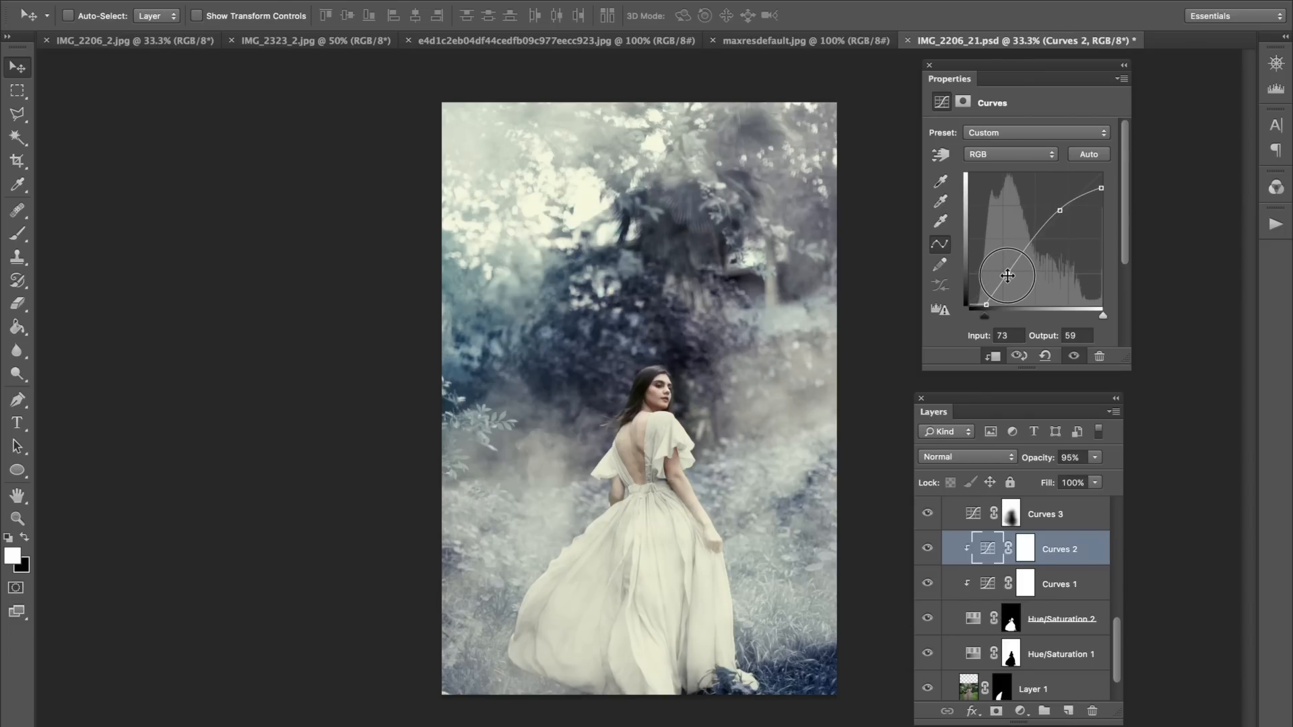
{"action": "left_click_drag", "start_coordinate": [1060, 210], "coordinate": [1060, 214]}
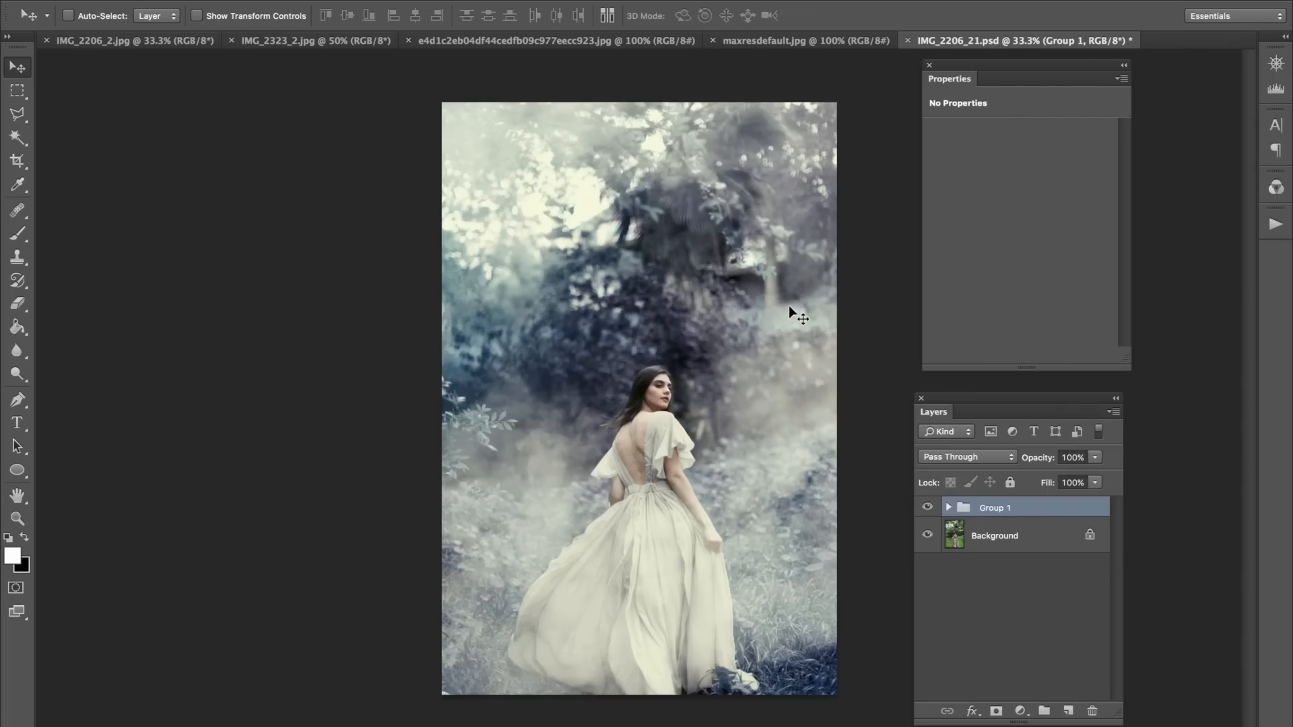
{"action": "left_click", "coordinate": [927, 507]}
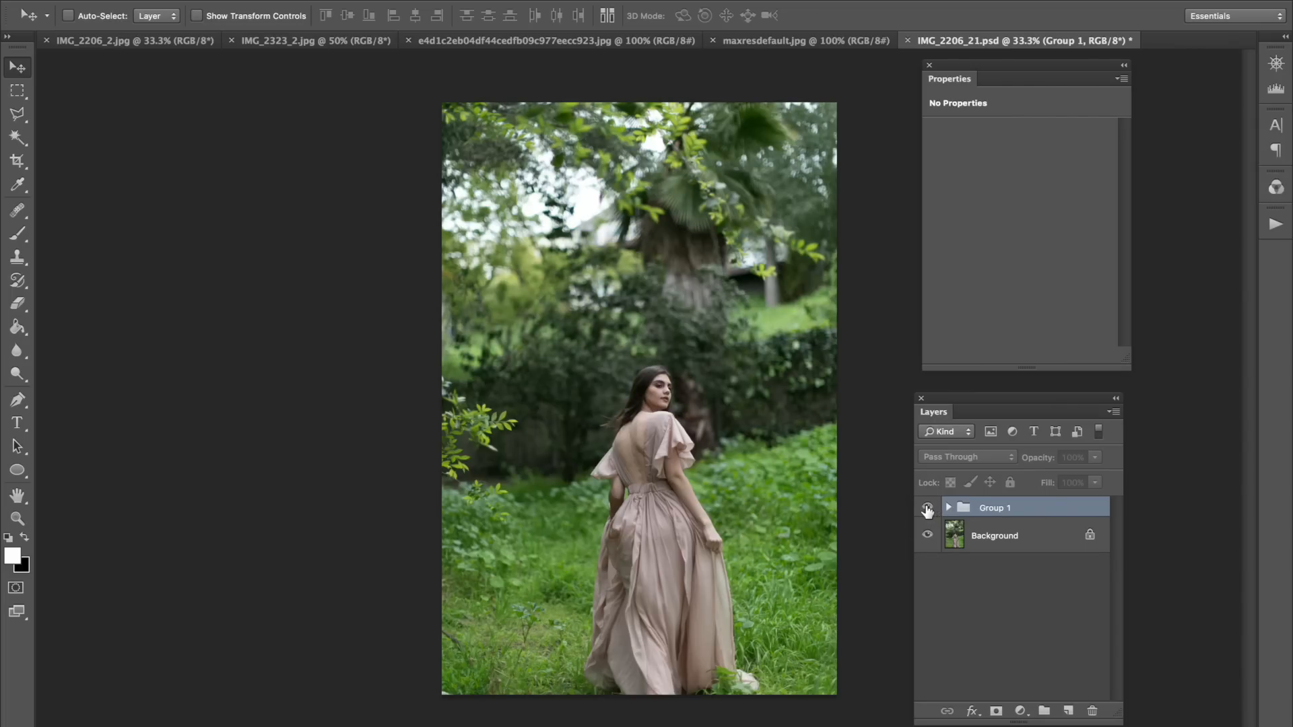
{"action": "left_click", "coordinate": [927, 509]}
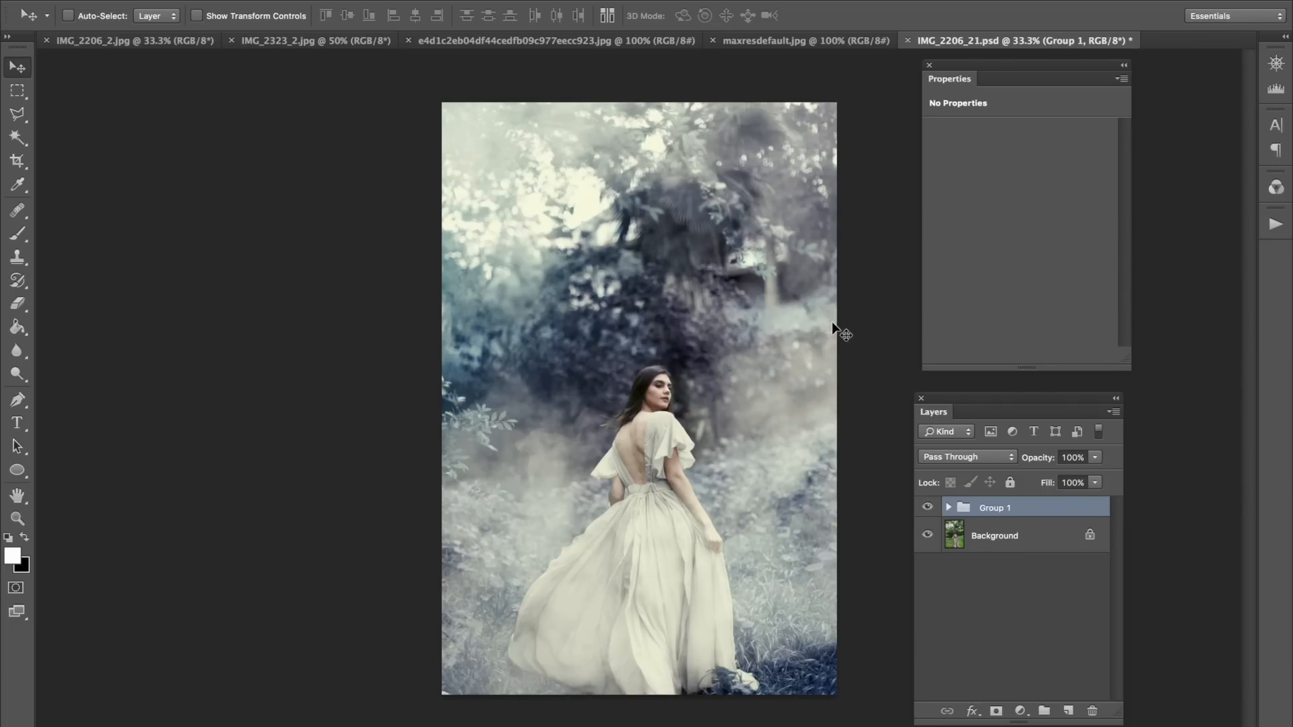